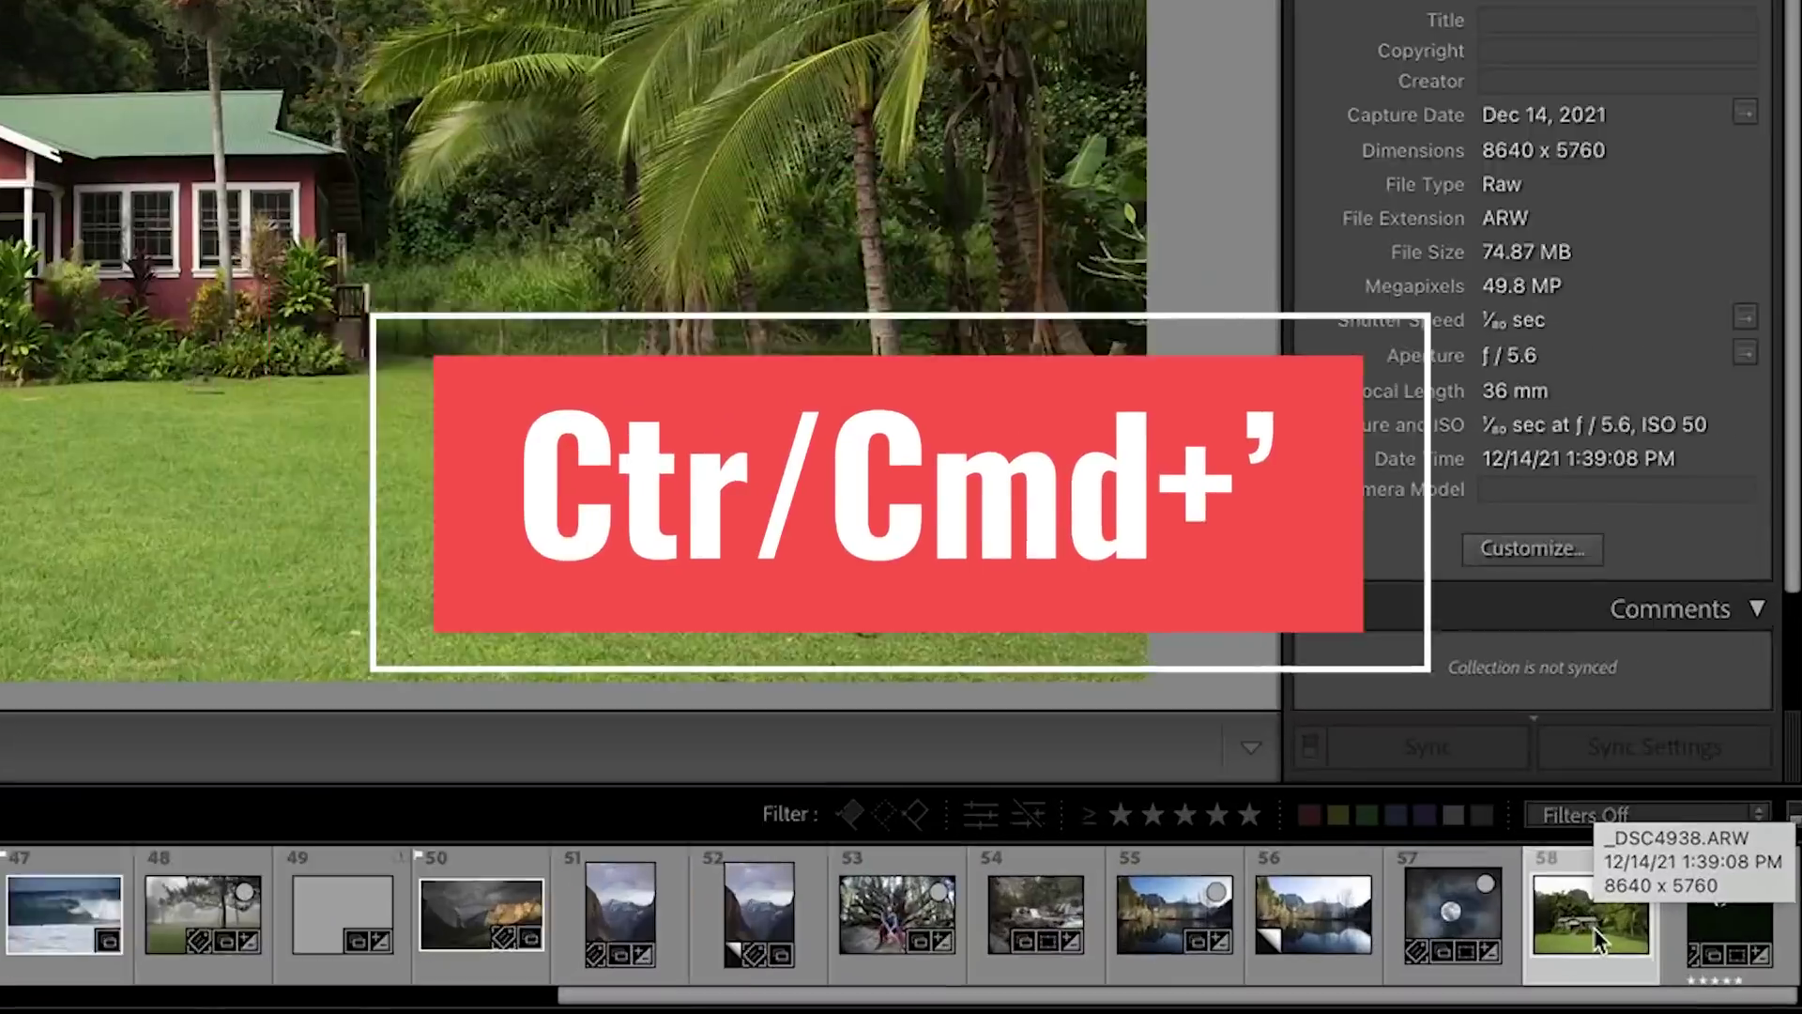
# Step: Make a virtual copy of _DSC4938.ARW and open it in the Develop module
pyautogui.hotkey('ctrl', "'")
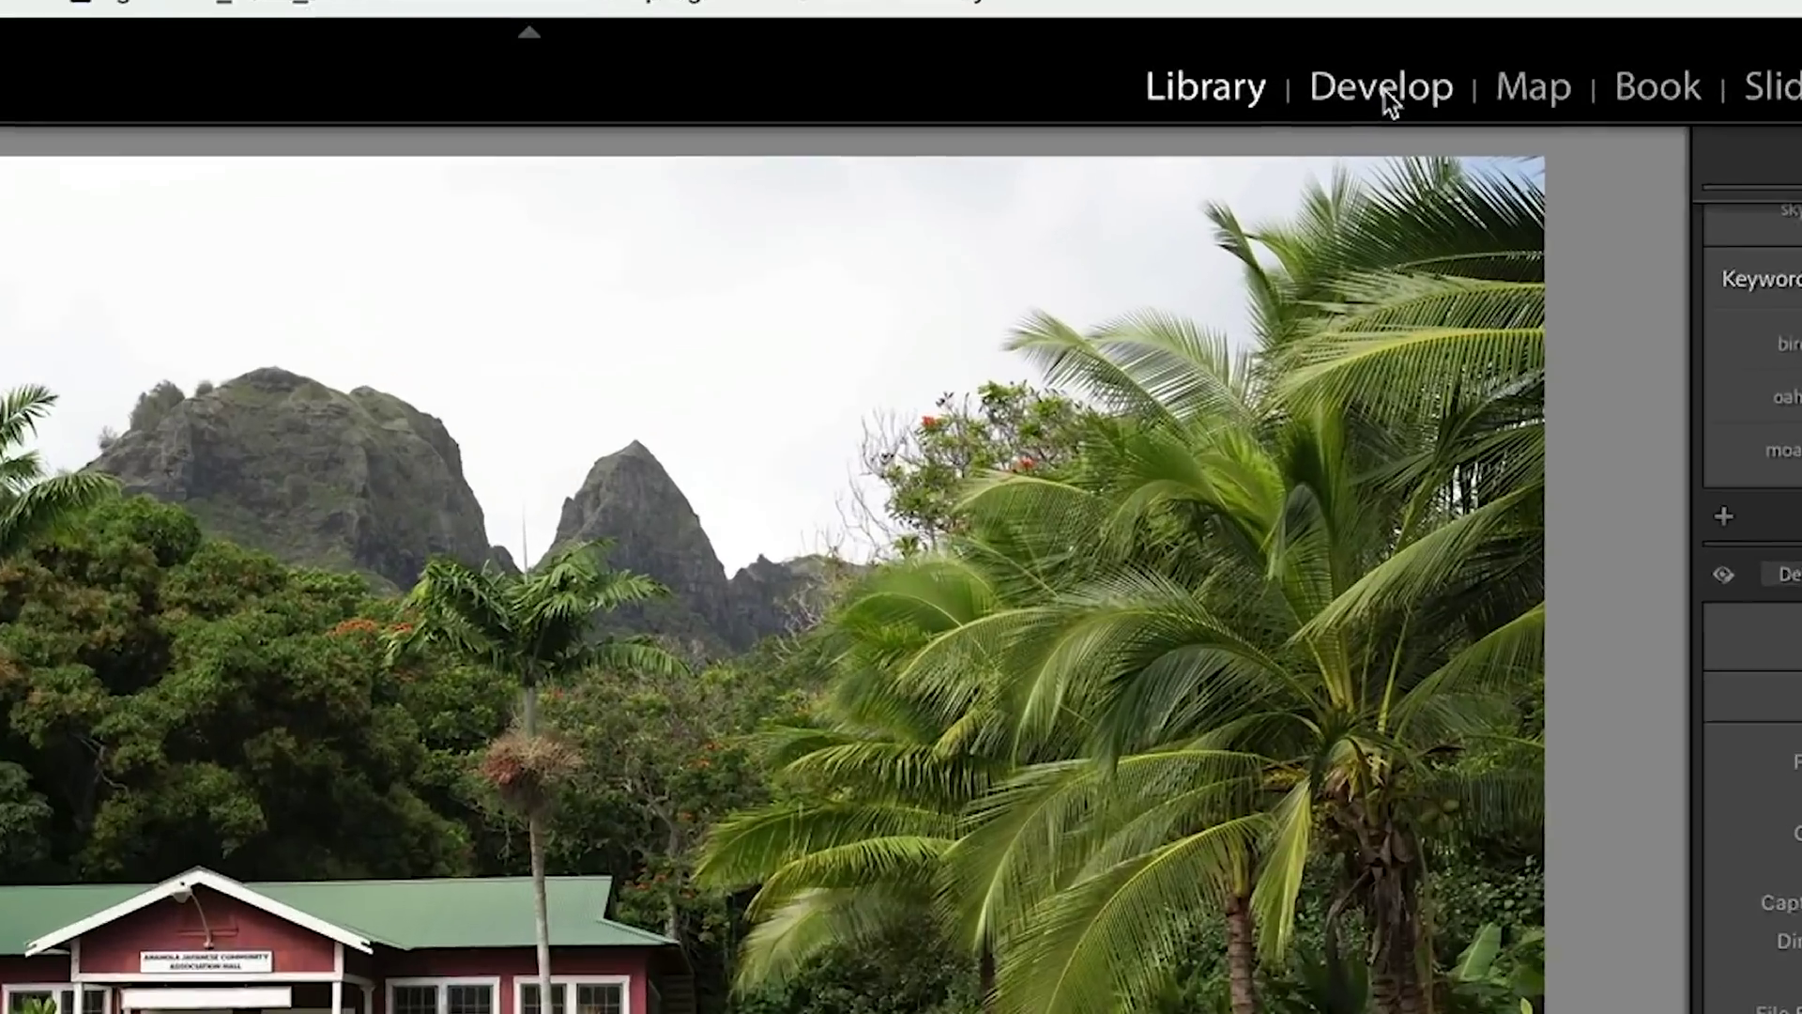
pyautogui.click(1343, 92)
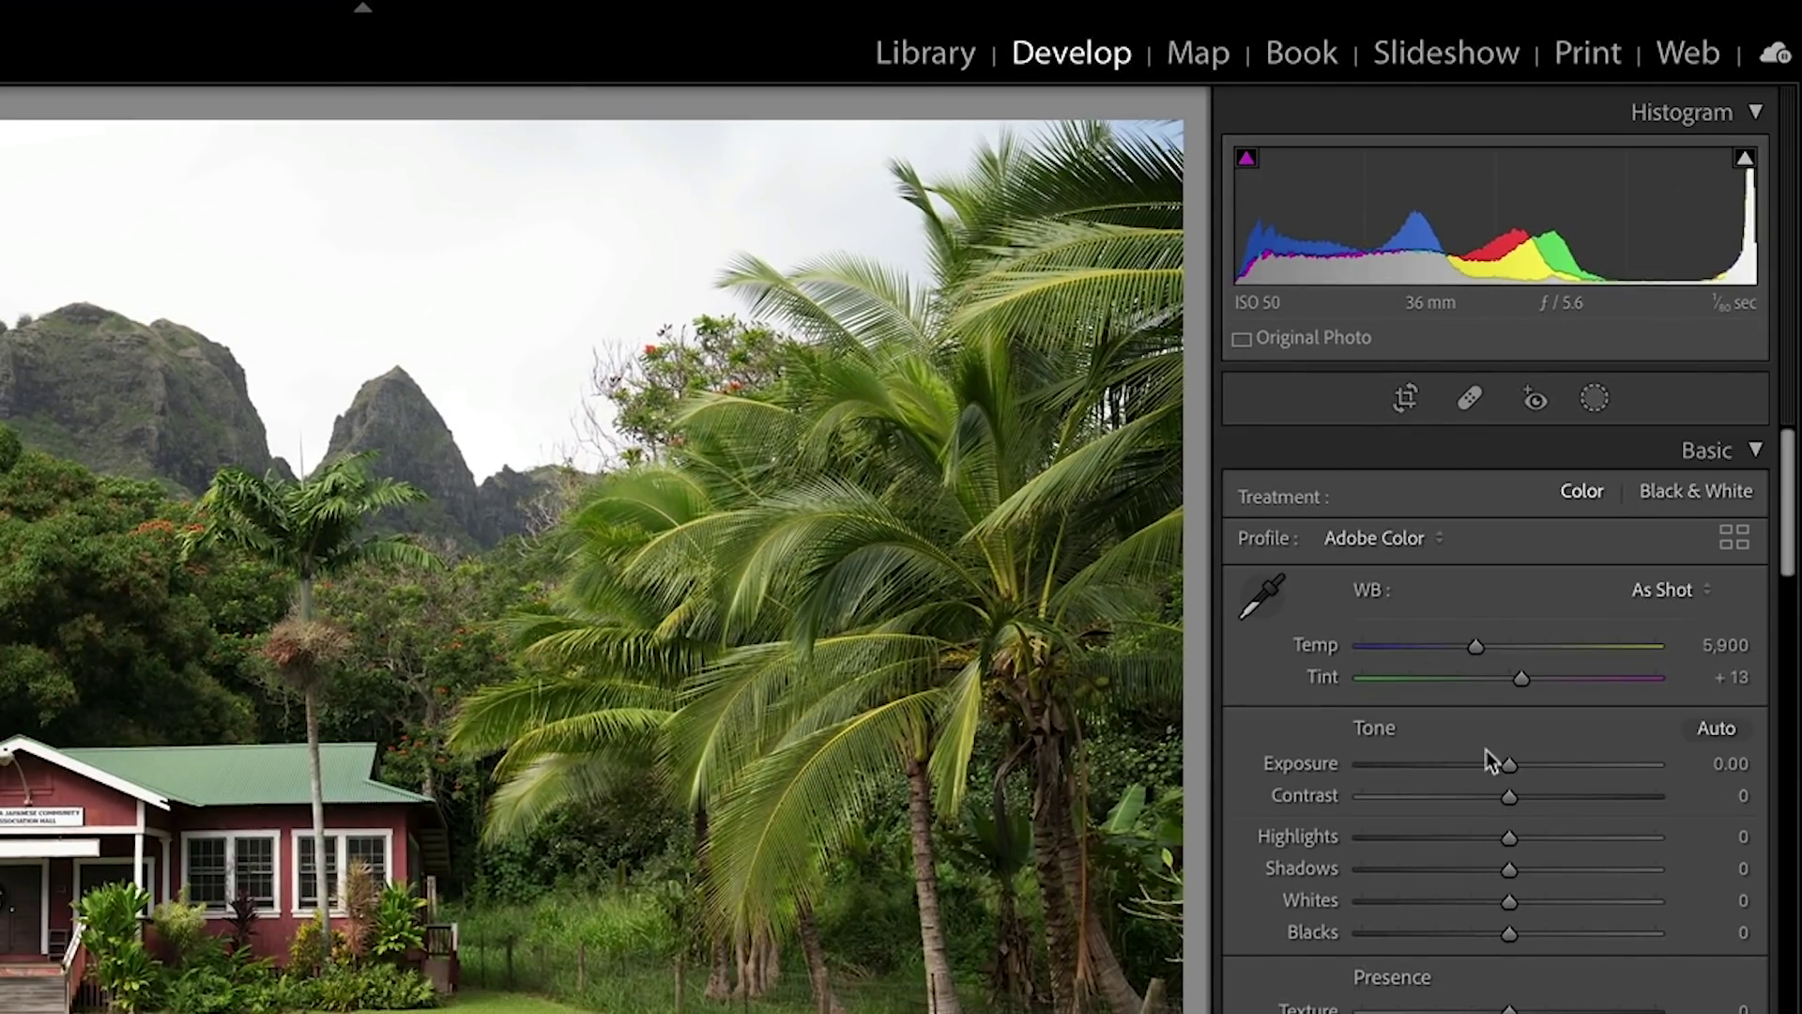
# Step: Darken the virtual copy to Highlights -100 and Exposure -1.55, then return to the original
pyautogui.moveTo(1509, 836); pyautogui.dragTo(1277, 838)
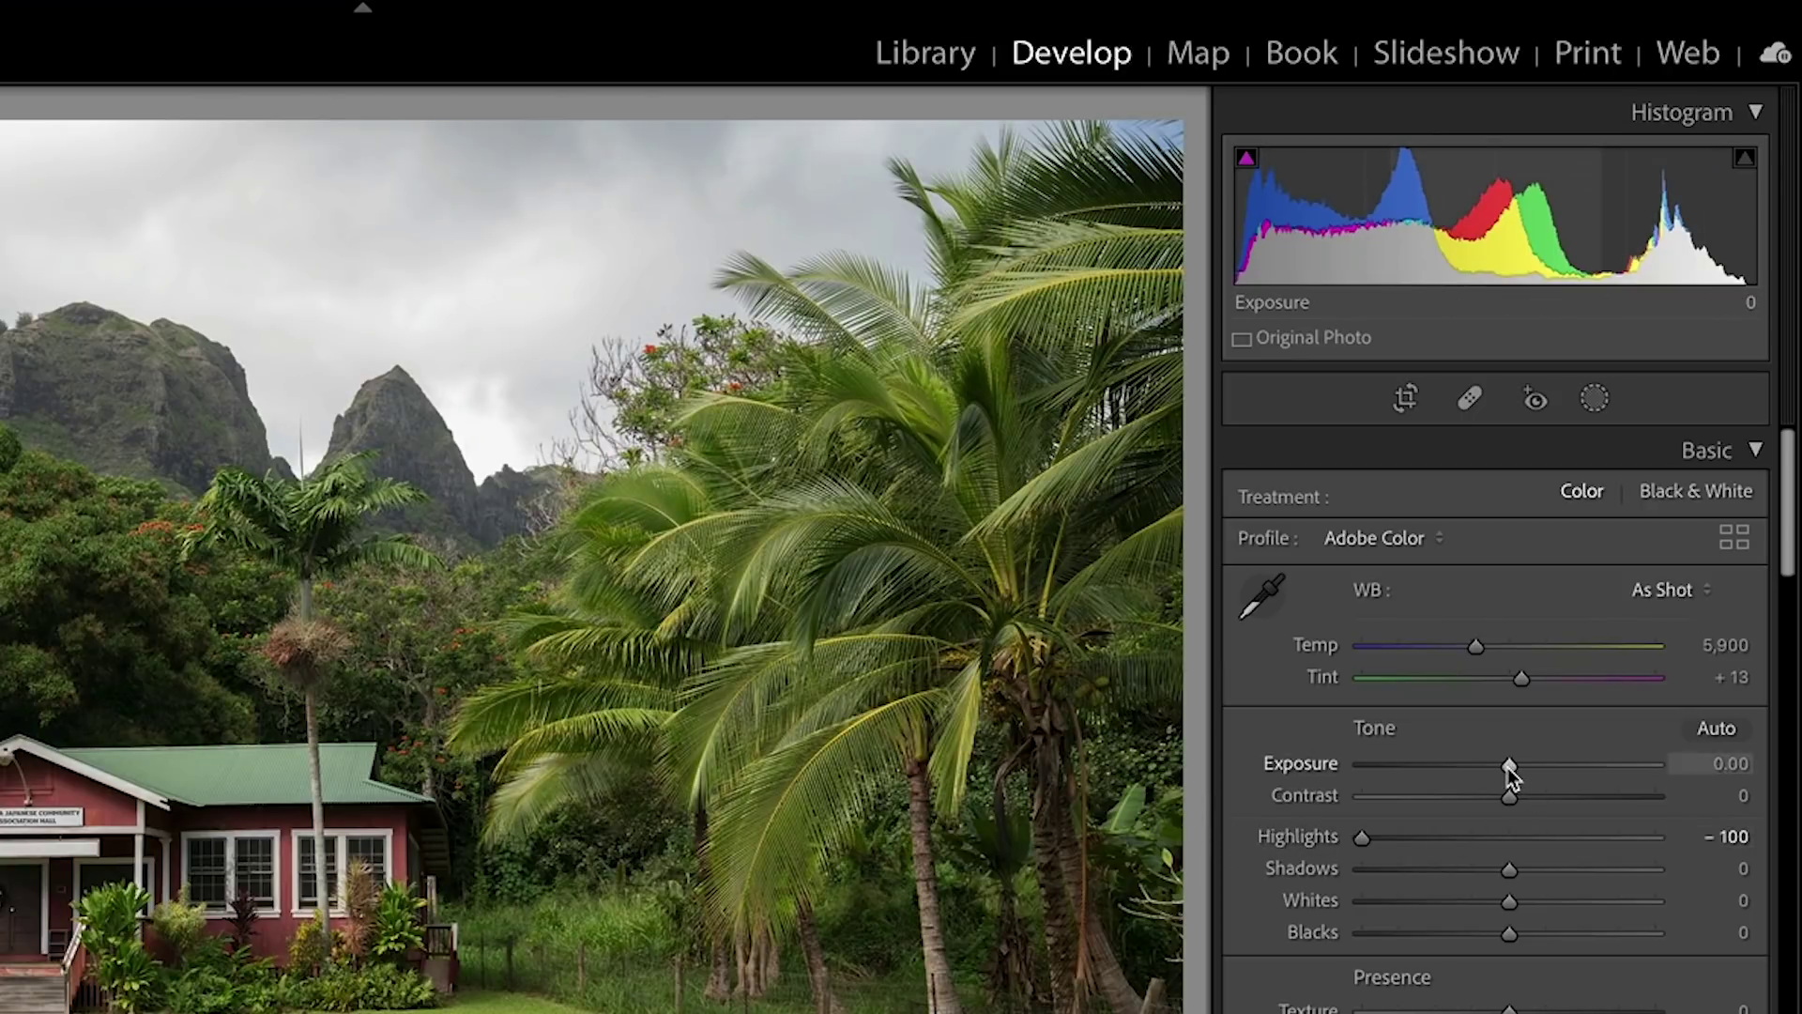
pyautogui.moveTo(1506, 766); pyautogui.dragTo(1464, 767)
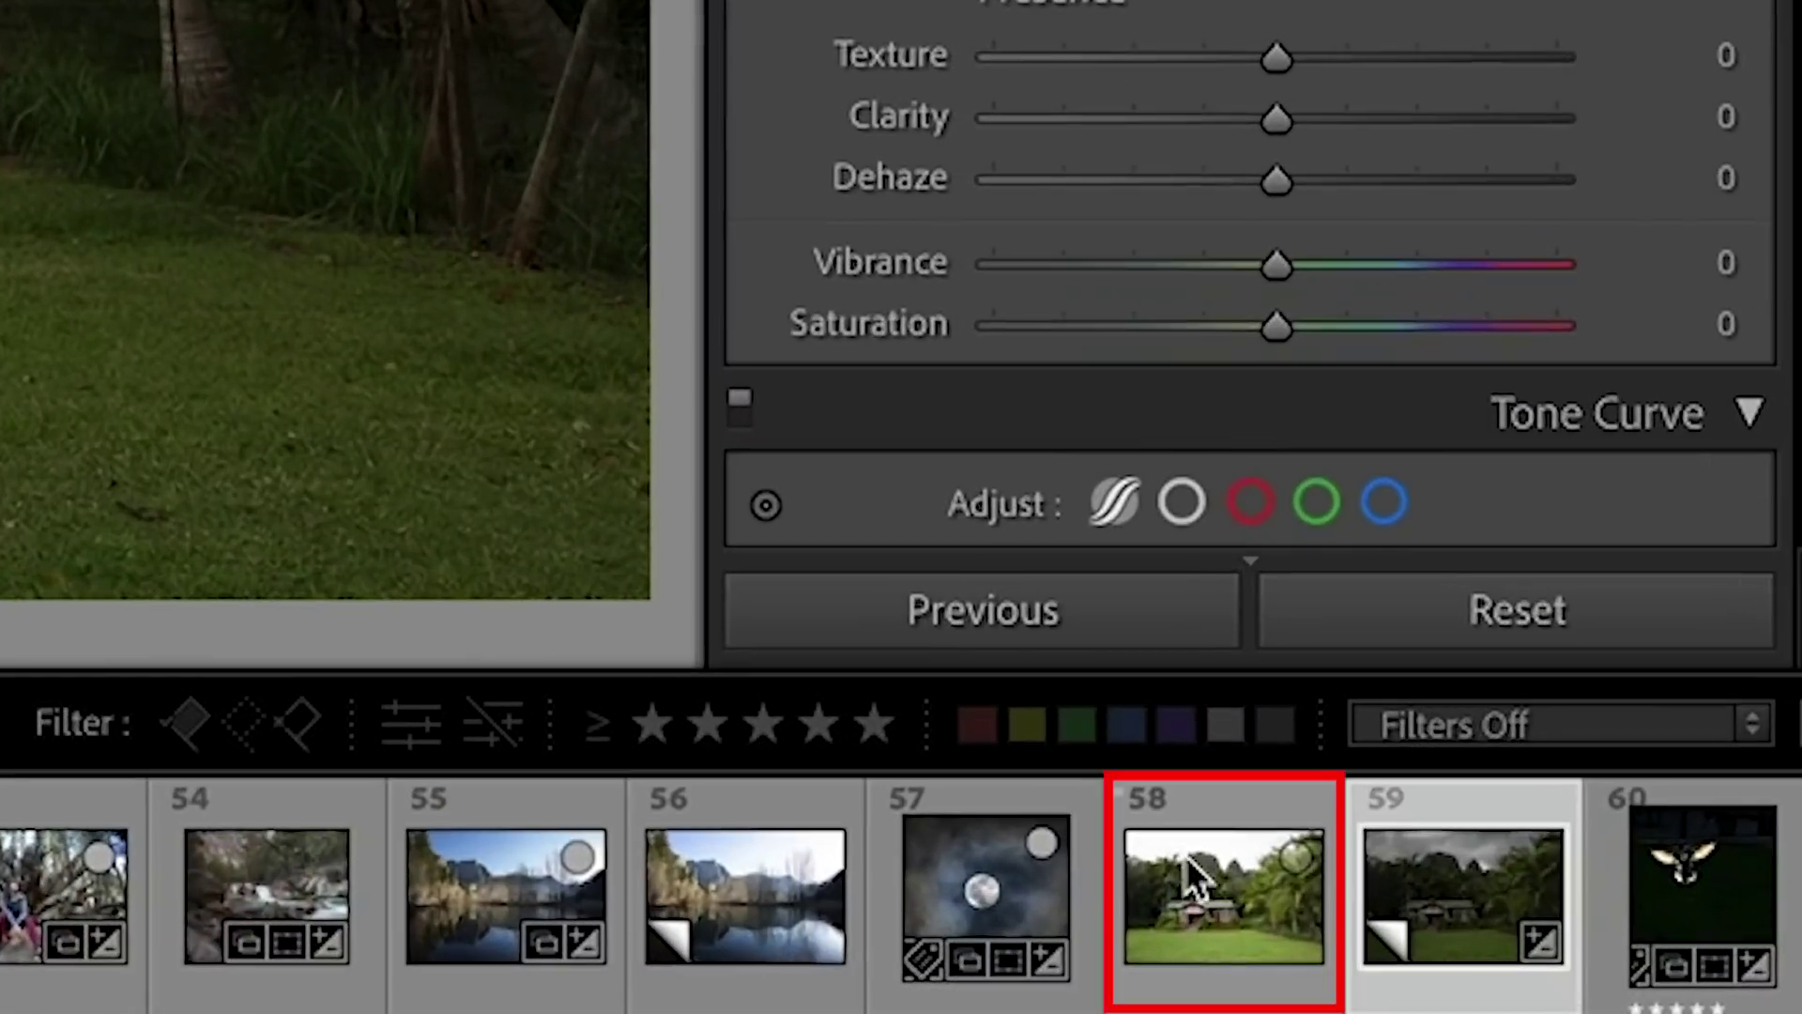
pyautogui.click(1582, 947)
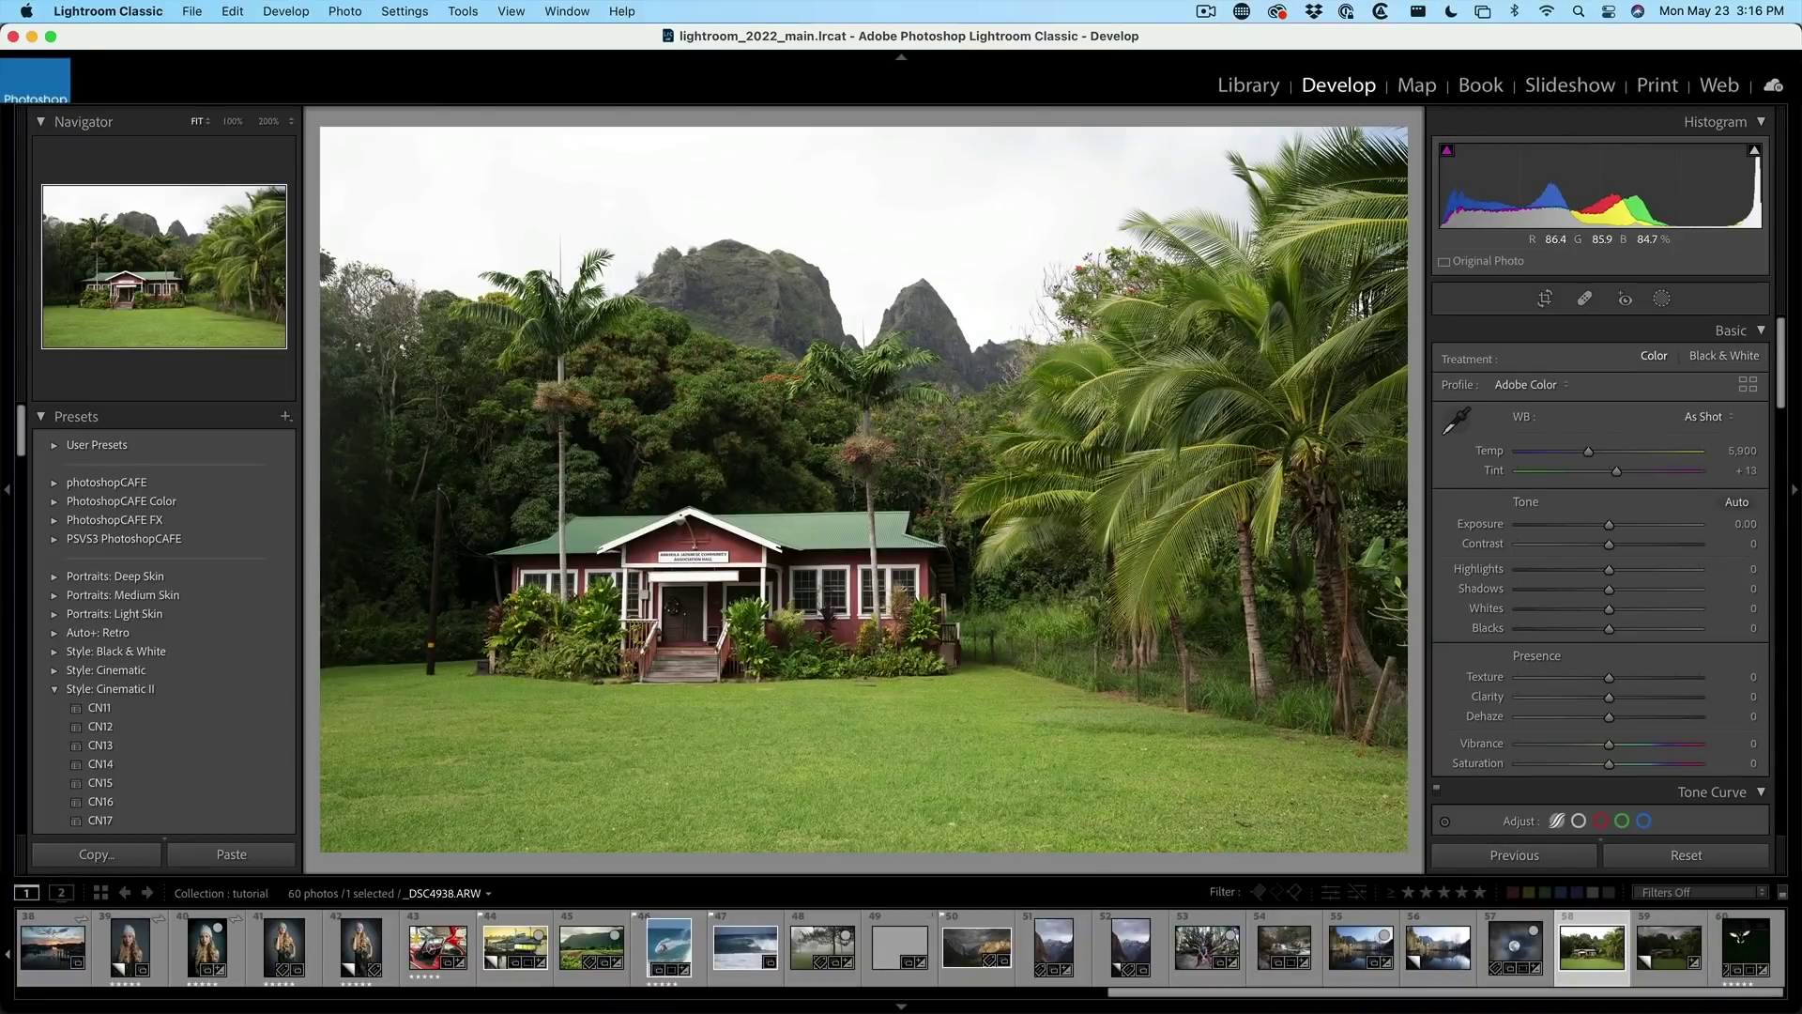
# Step: Give the original Highlights -64 and Shadows +40, then select it with the dark copy
pyautogui.click(611, 266)
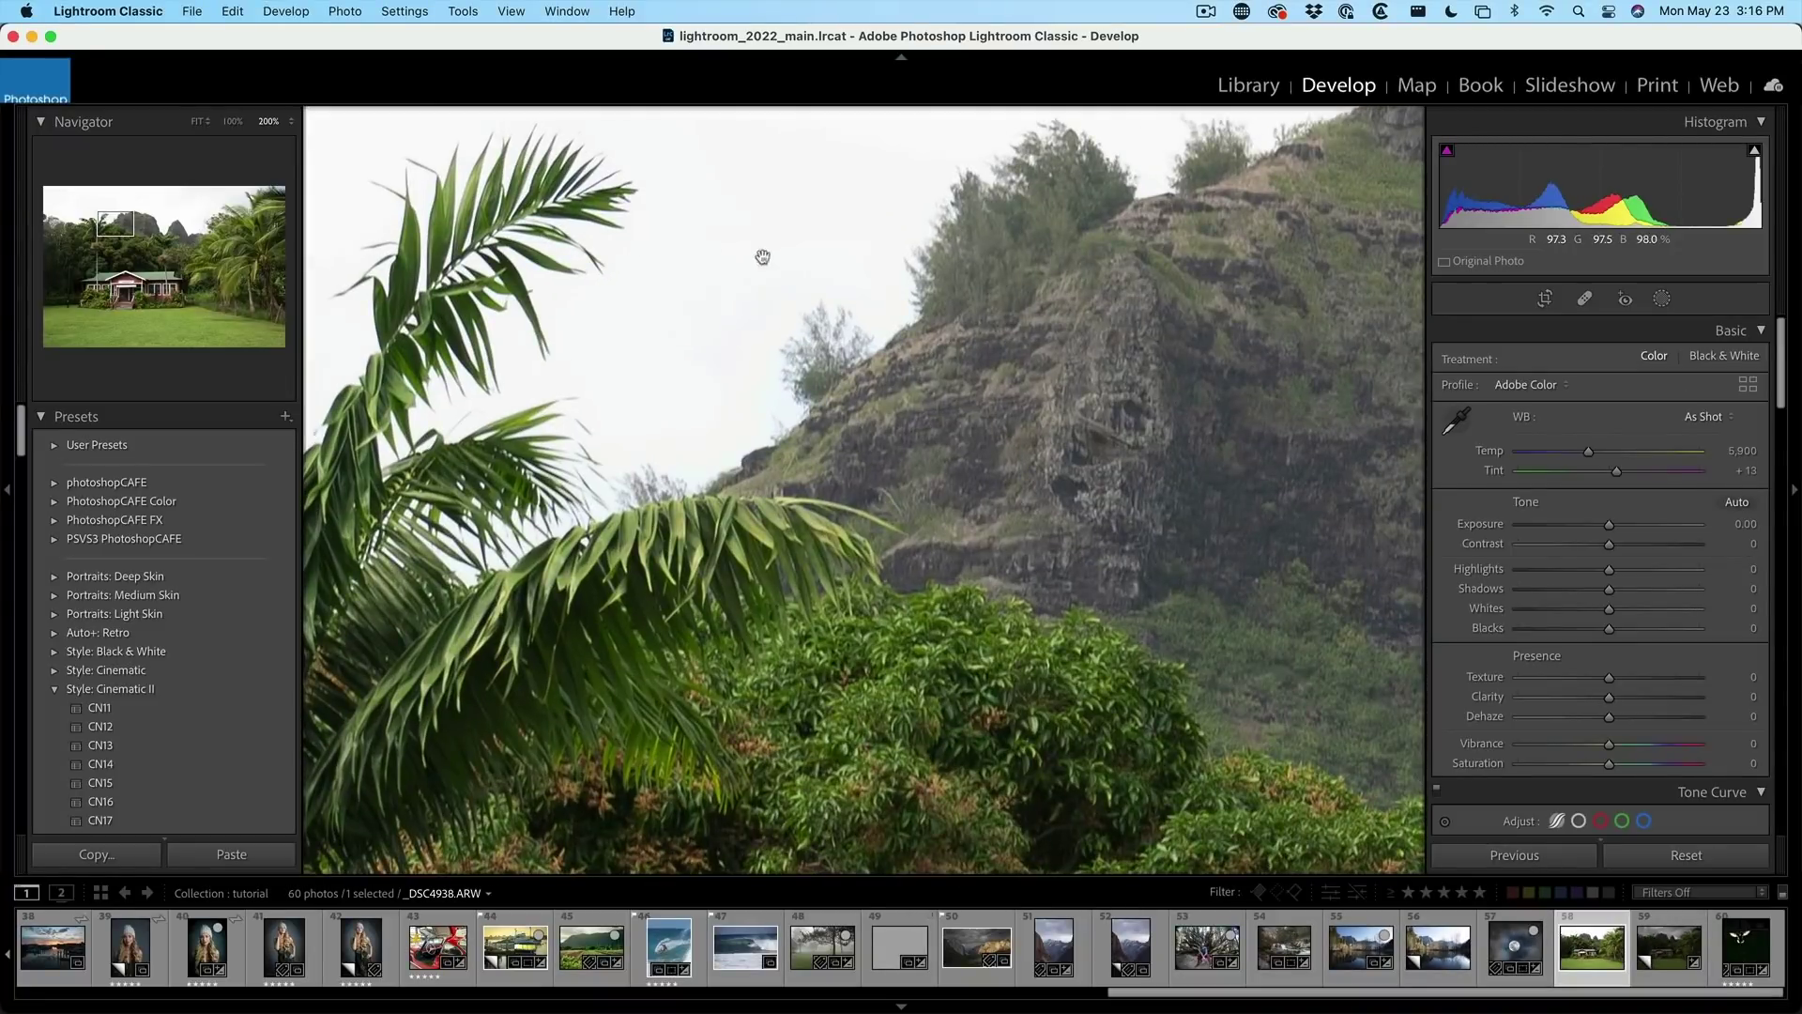
pyautogui.moveTo(605, 222); pyautogui.dragTo(908, 474)
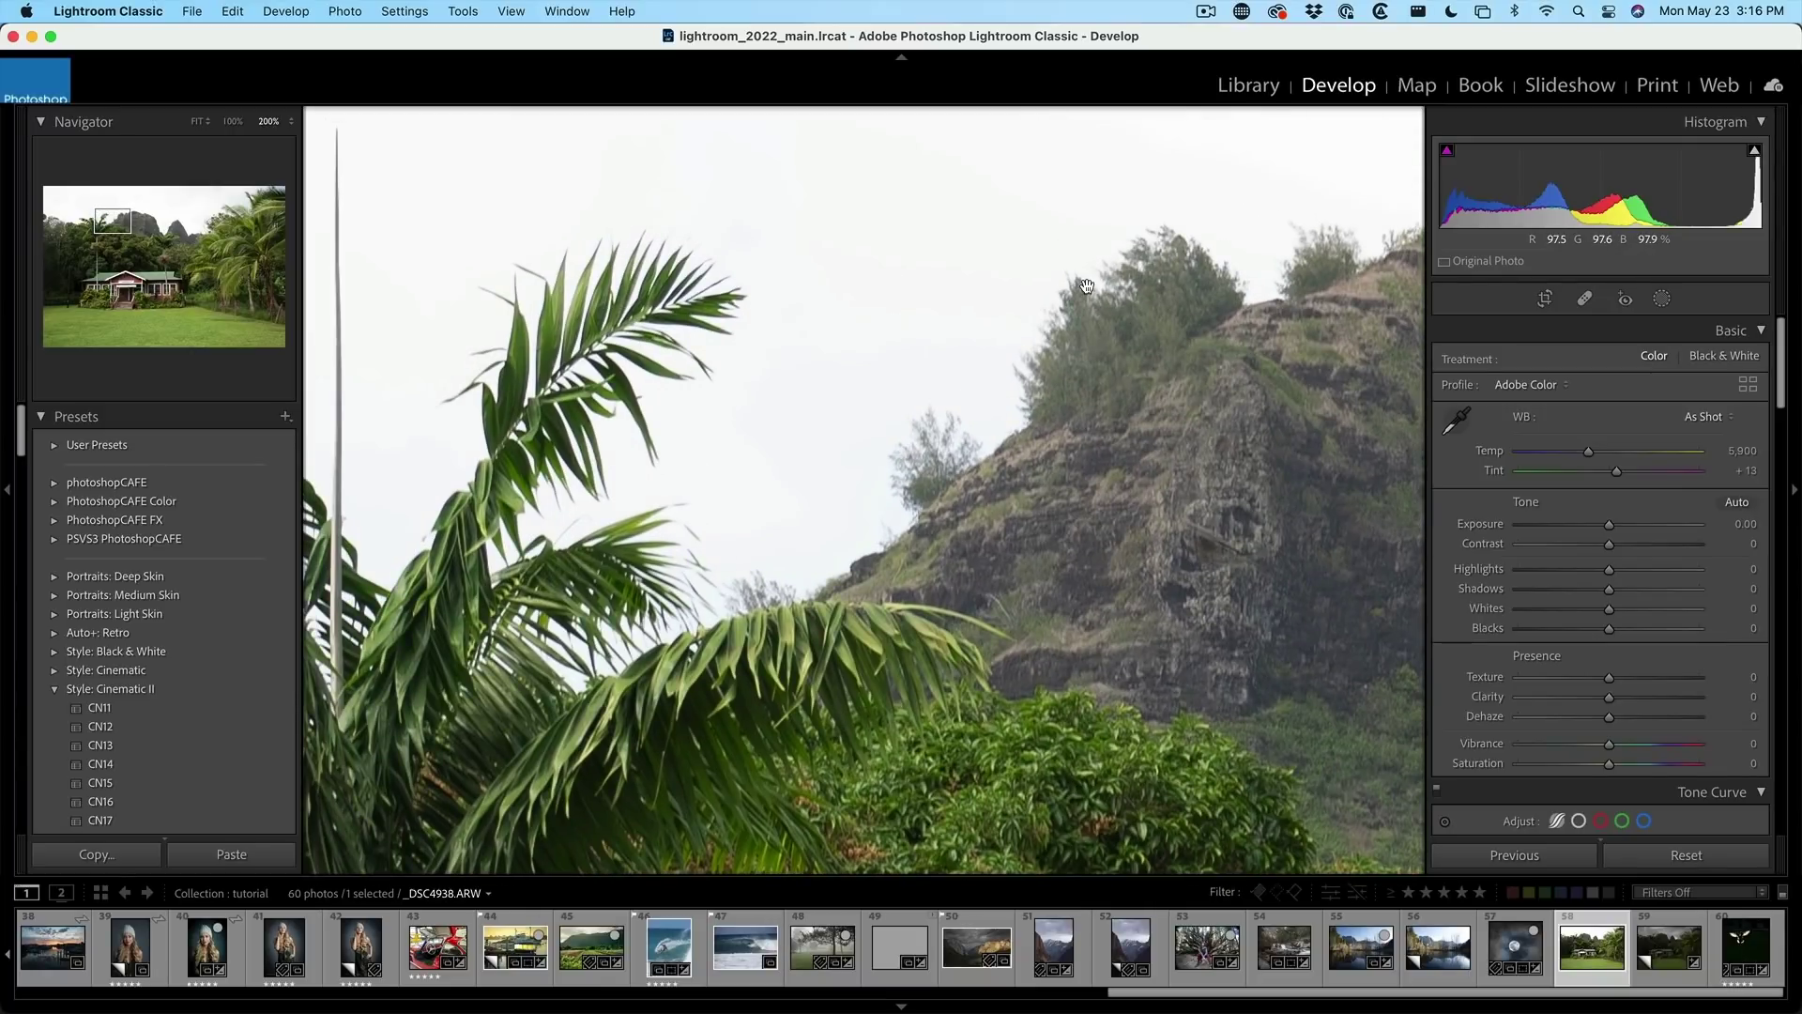
pyautogui.moveTo(1607, 568); pyautogui.dragTo(1553, 582)
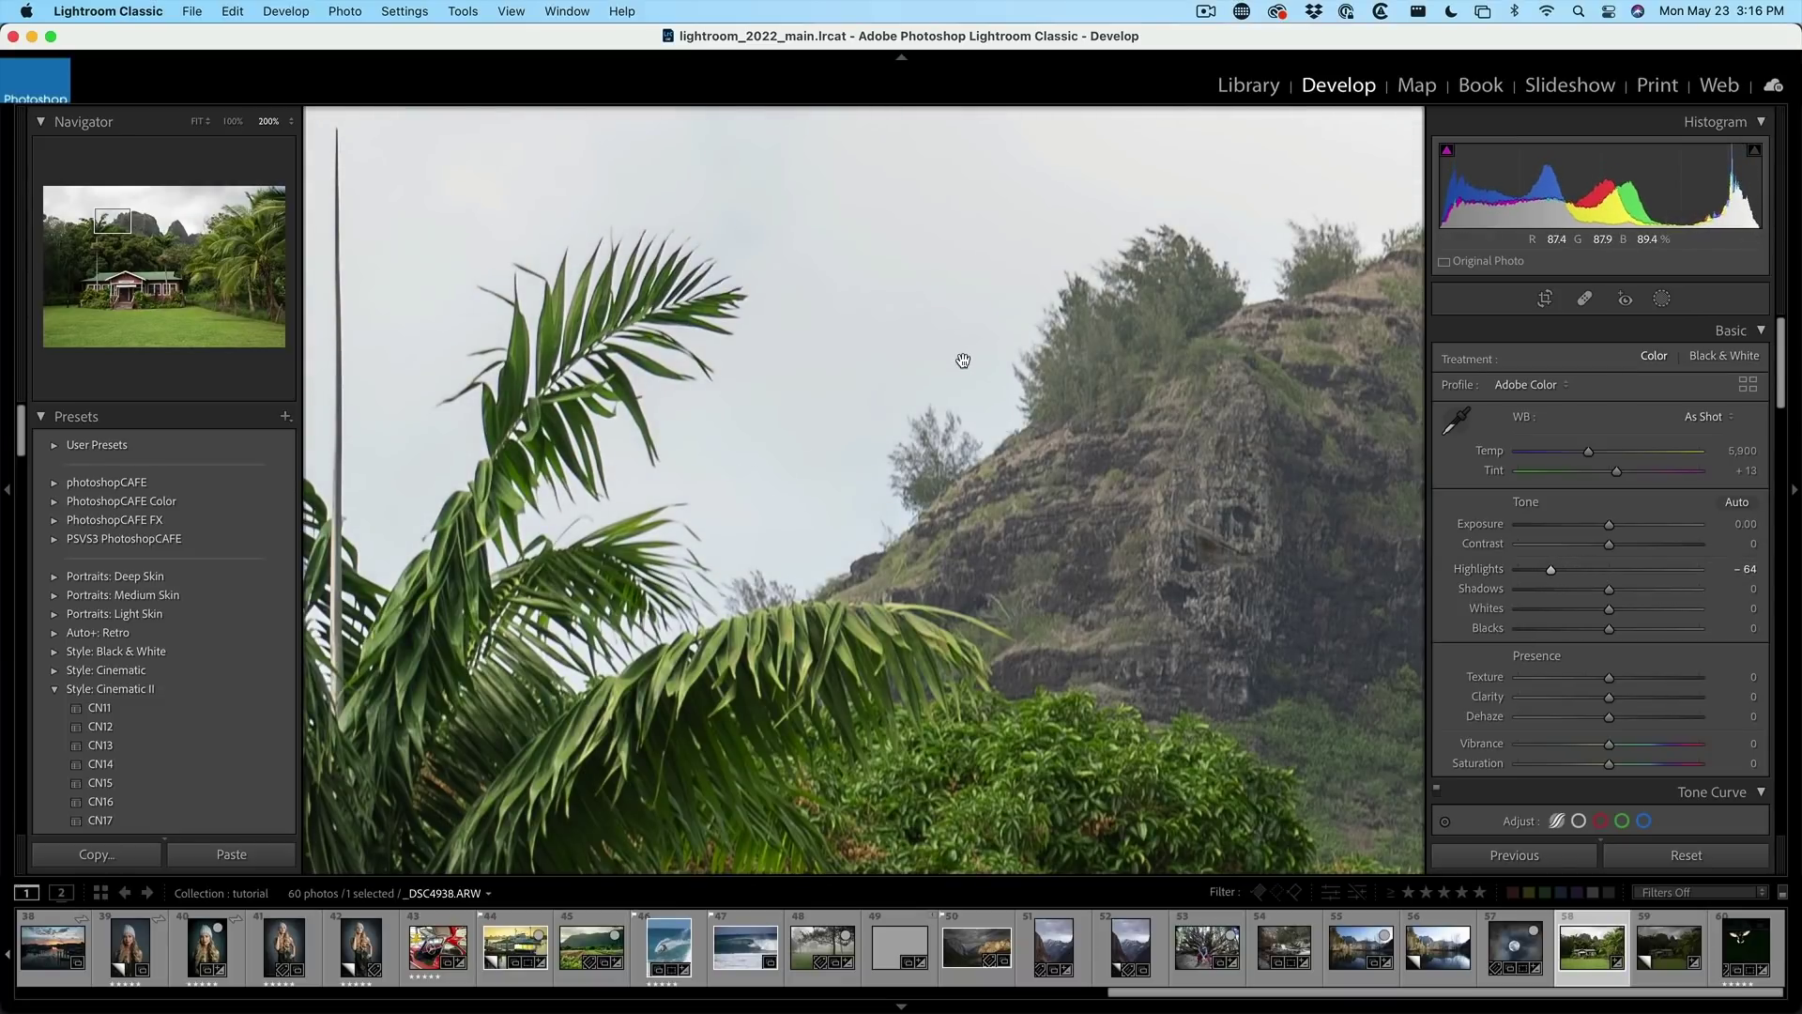
pyautogui.click(994, 351)
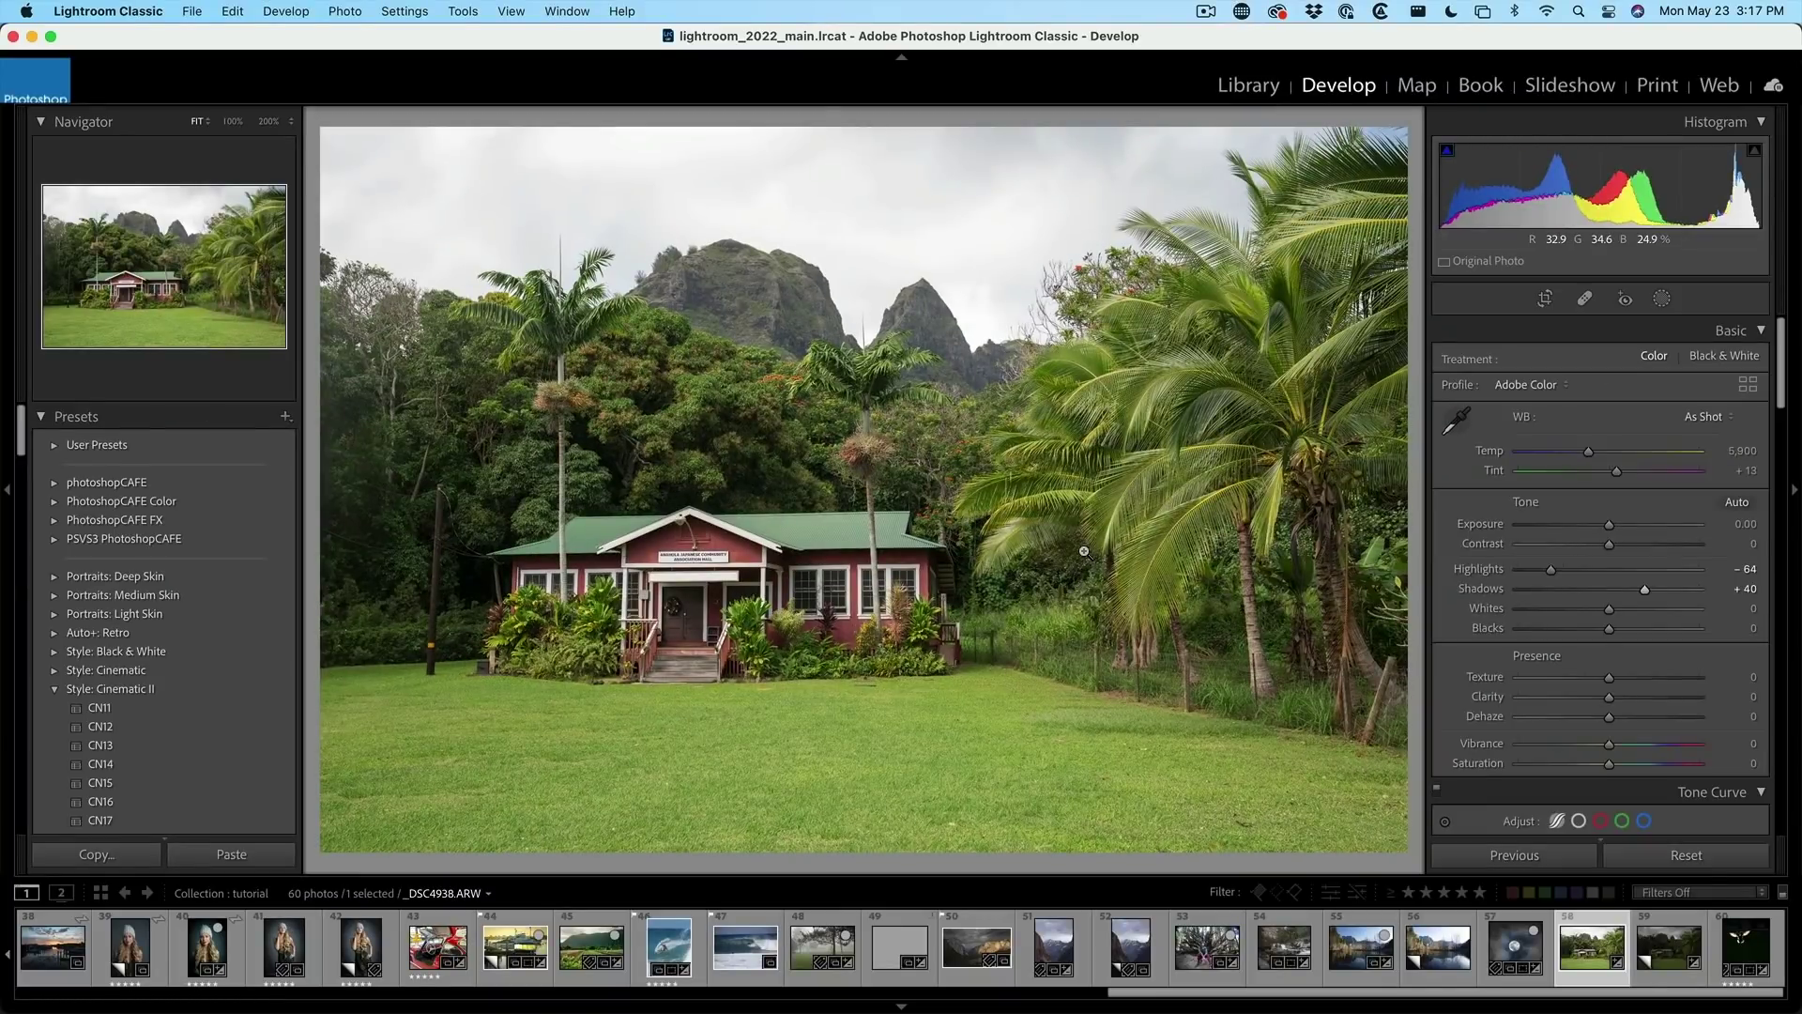
pyautogui.keyDown('super'); pyautogui.click(1660, 939); pyautogui.keyUp('super')
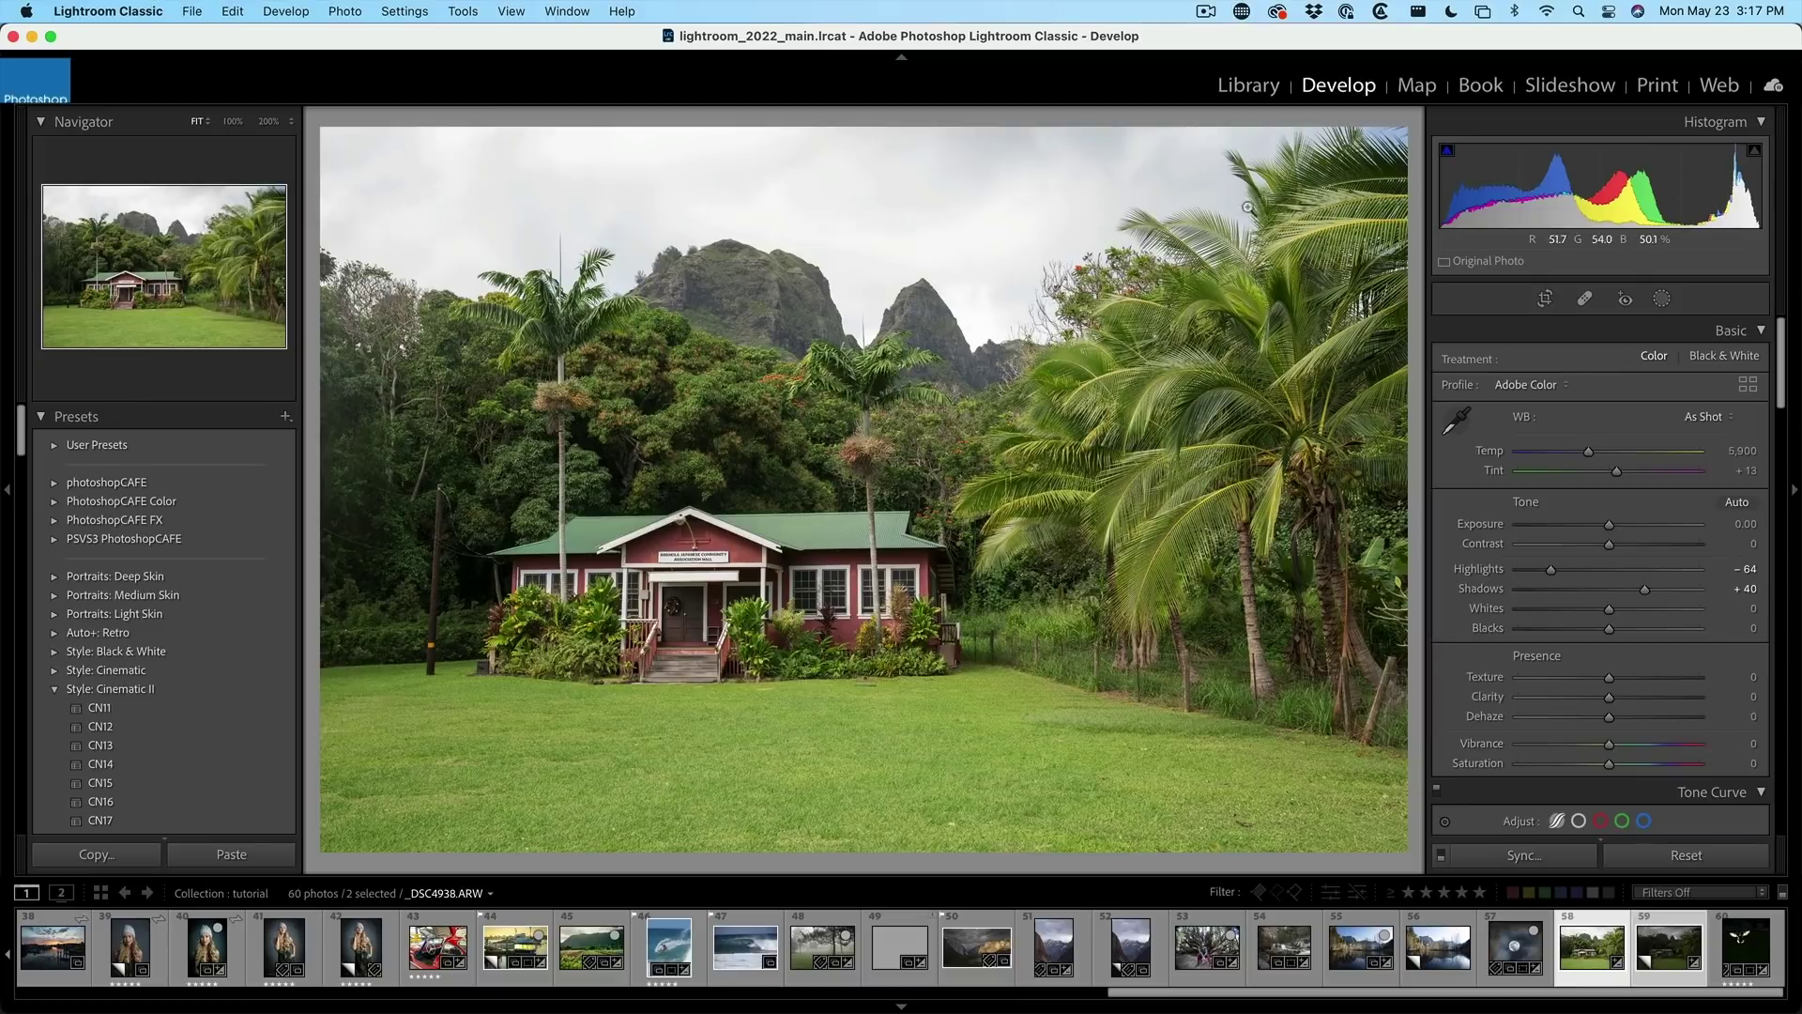
# Step: Compare both versions in Library and send them to Photoshop with Edit In > Open as Layers
pyautogui.click(1256, 91)
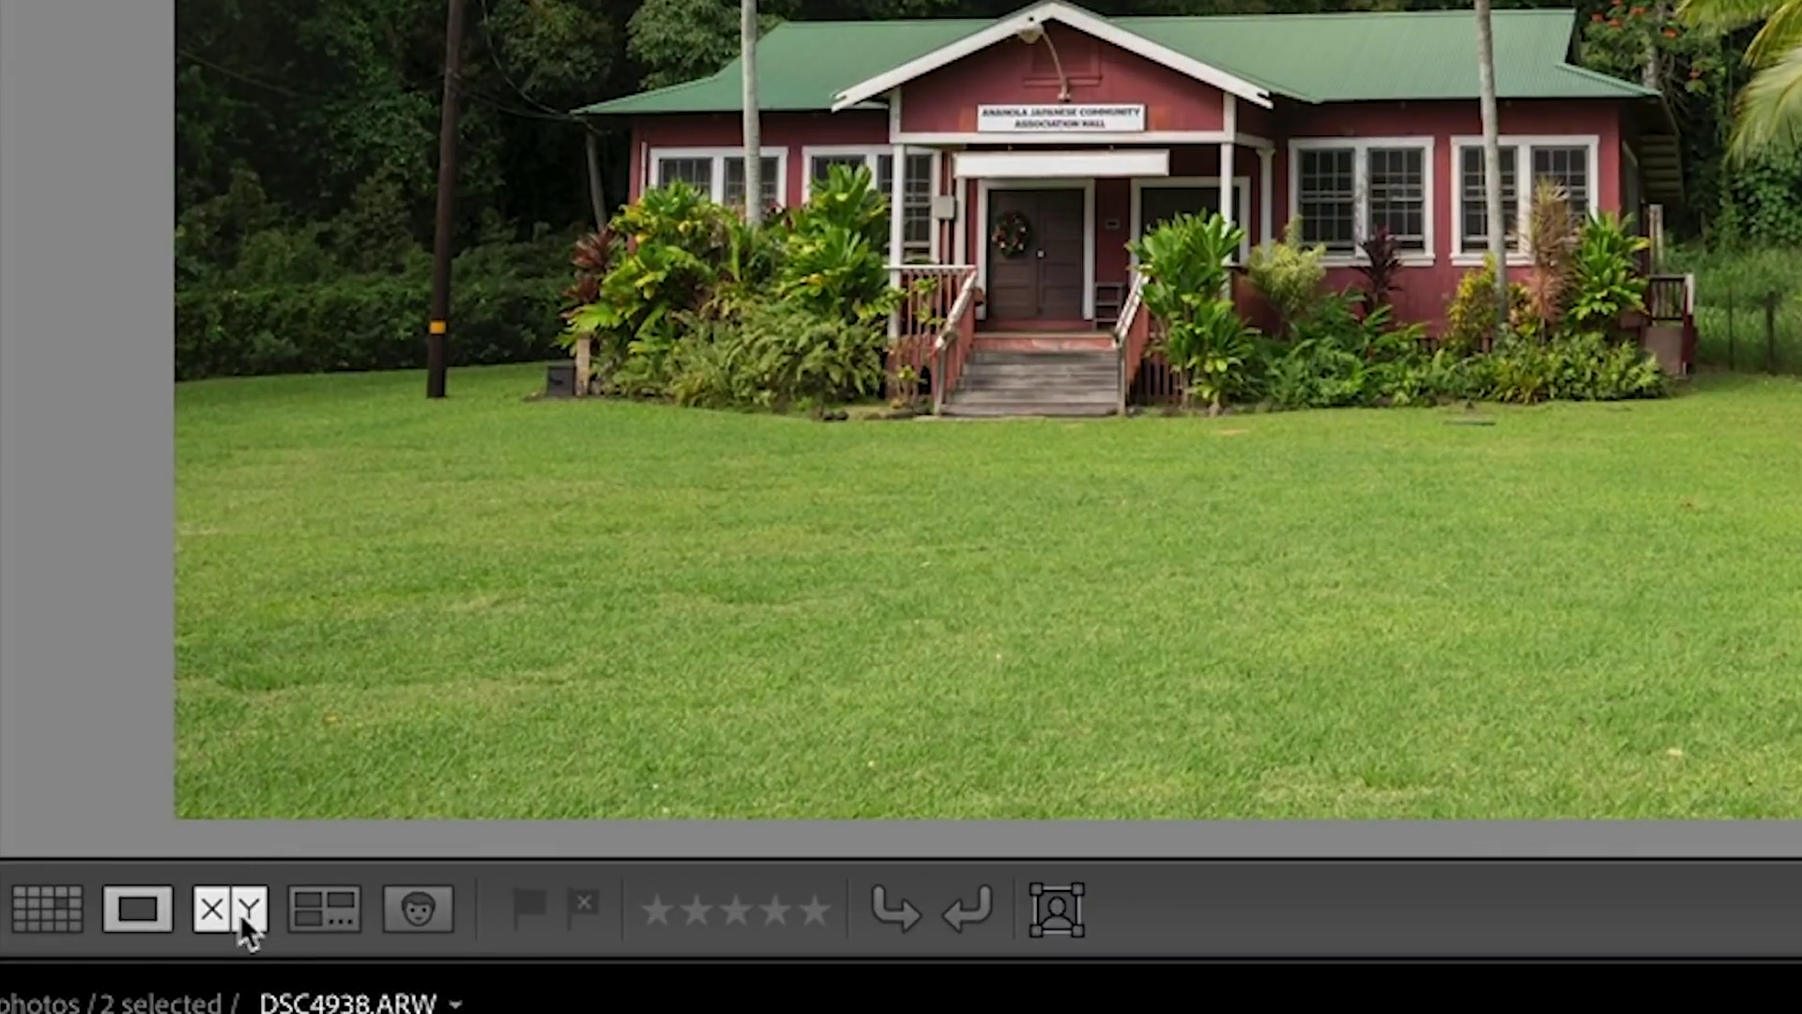
pyautogui.click(239, 912)
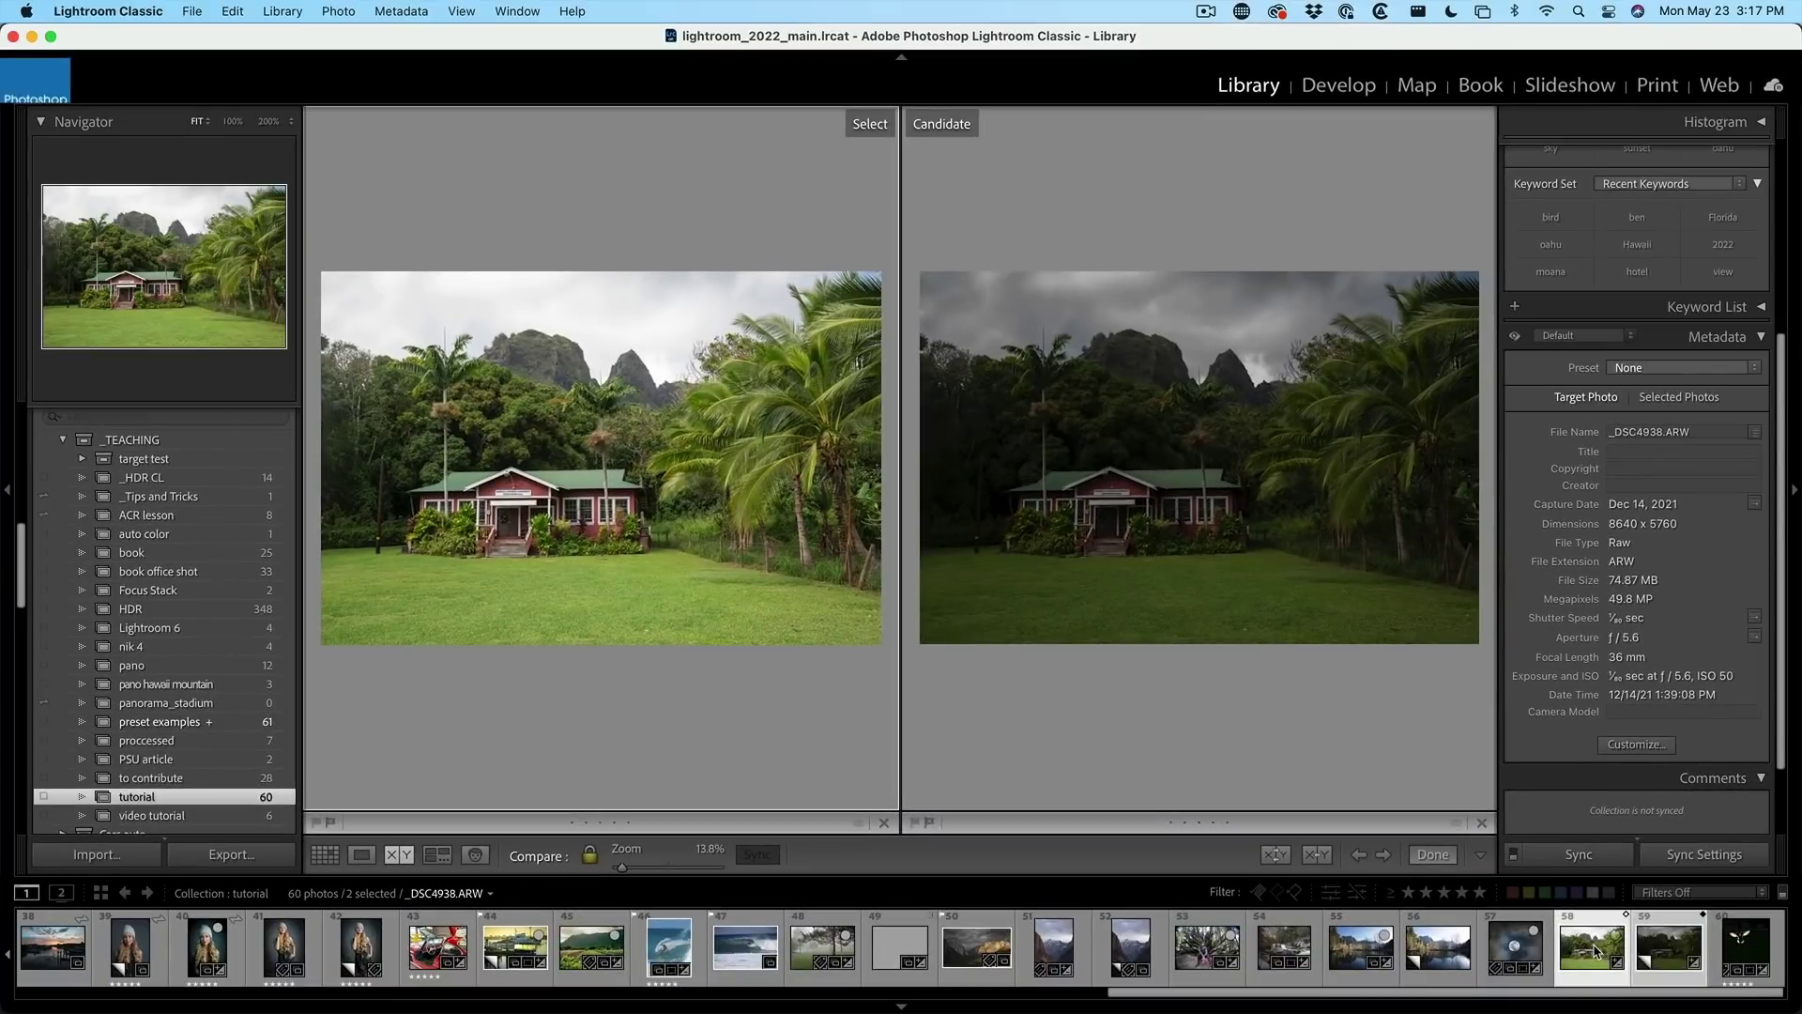
pyautogui.rightClick(1594, 949)
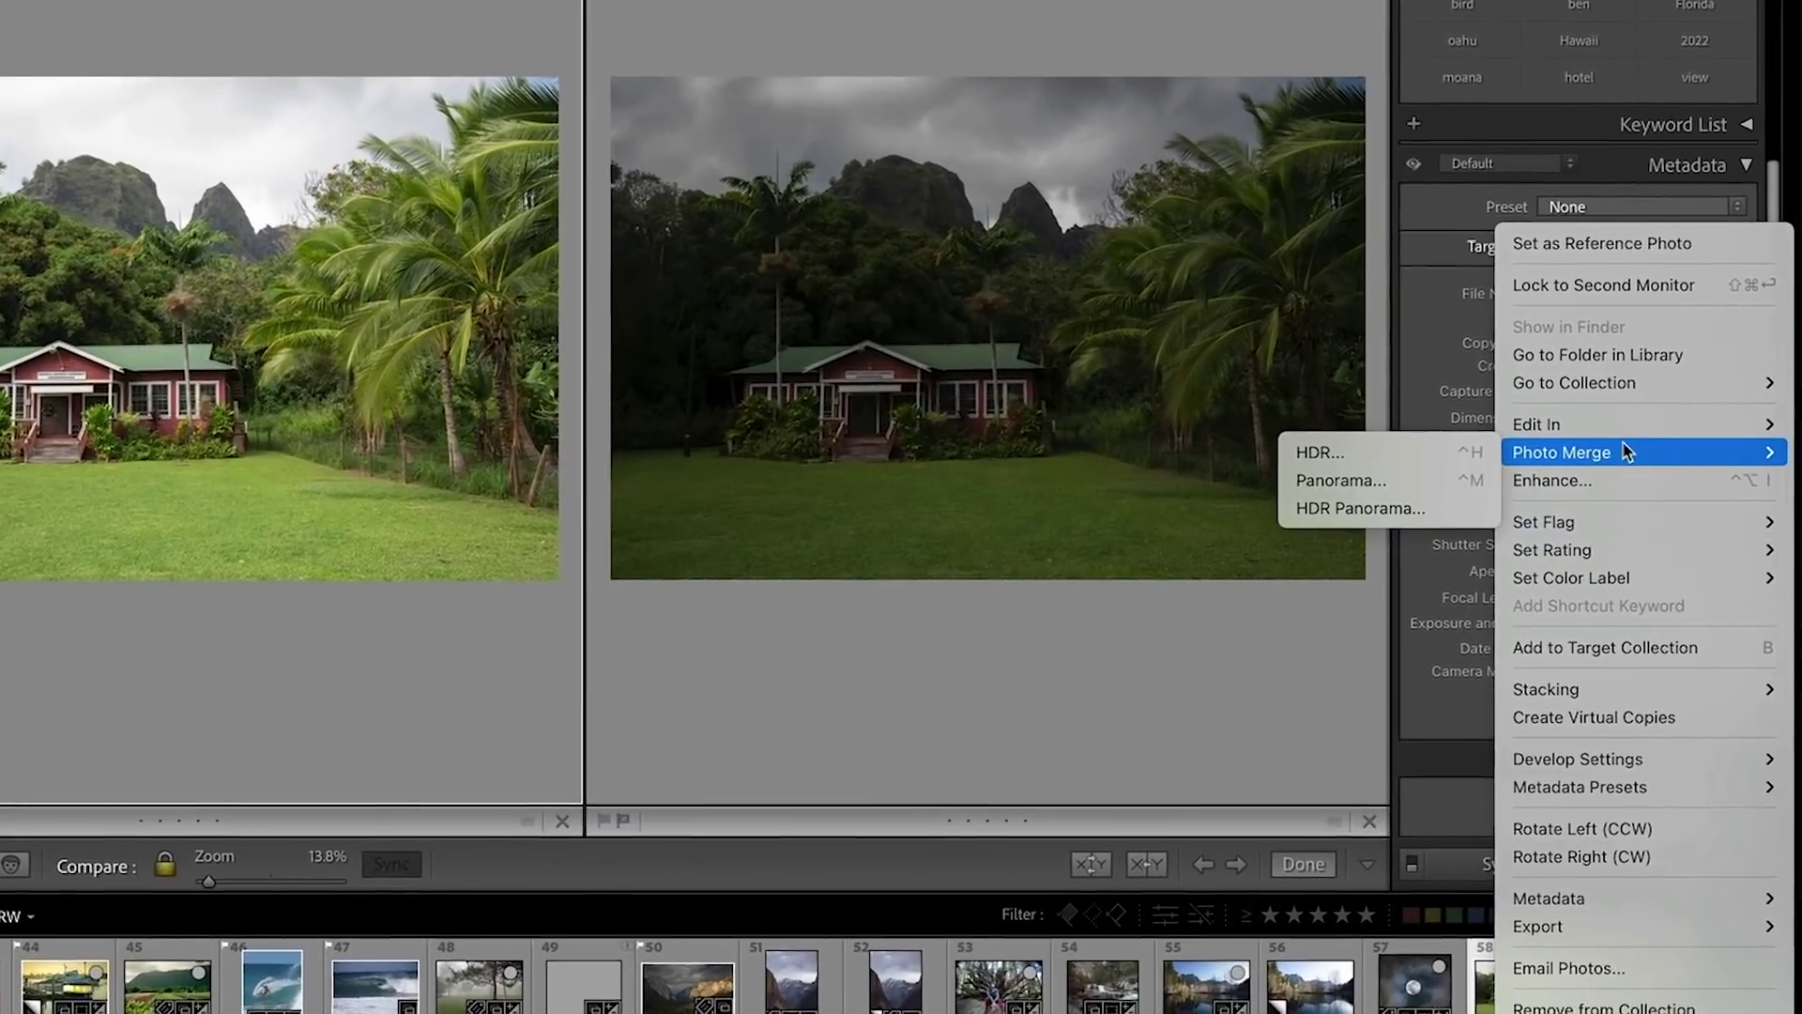
pyautogui.moveTo(1670, 530)
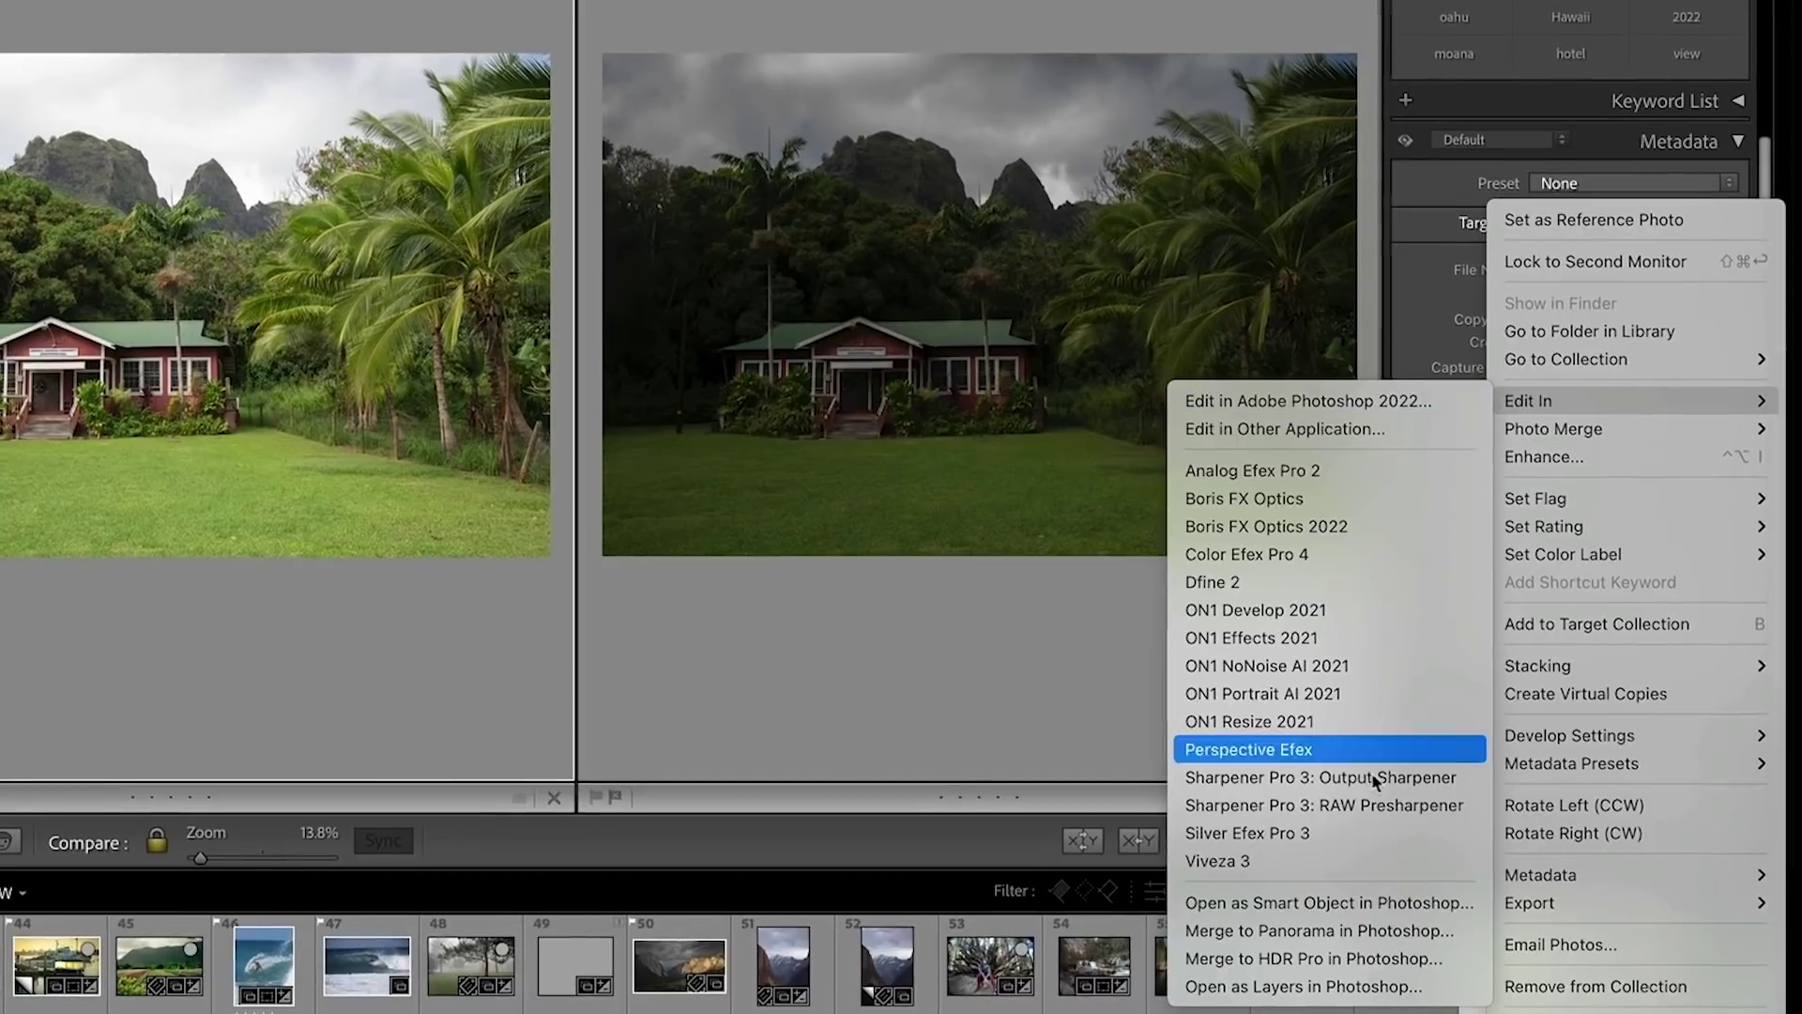
pyautogui.click(1363, 968)
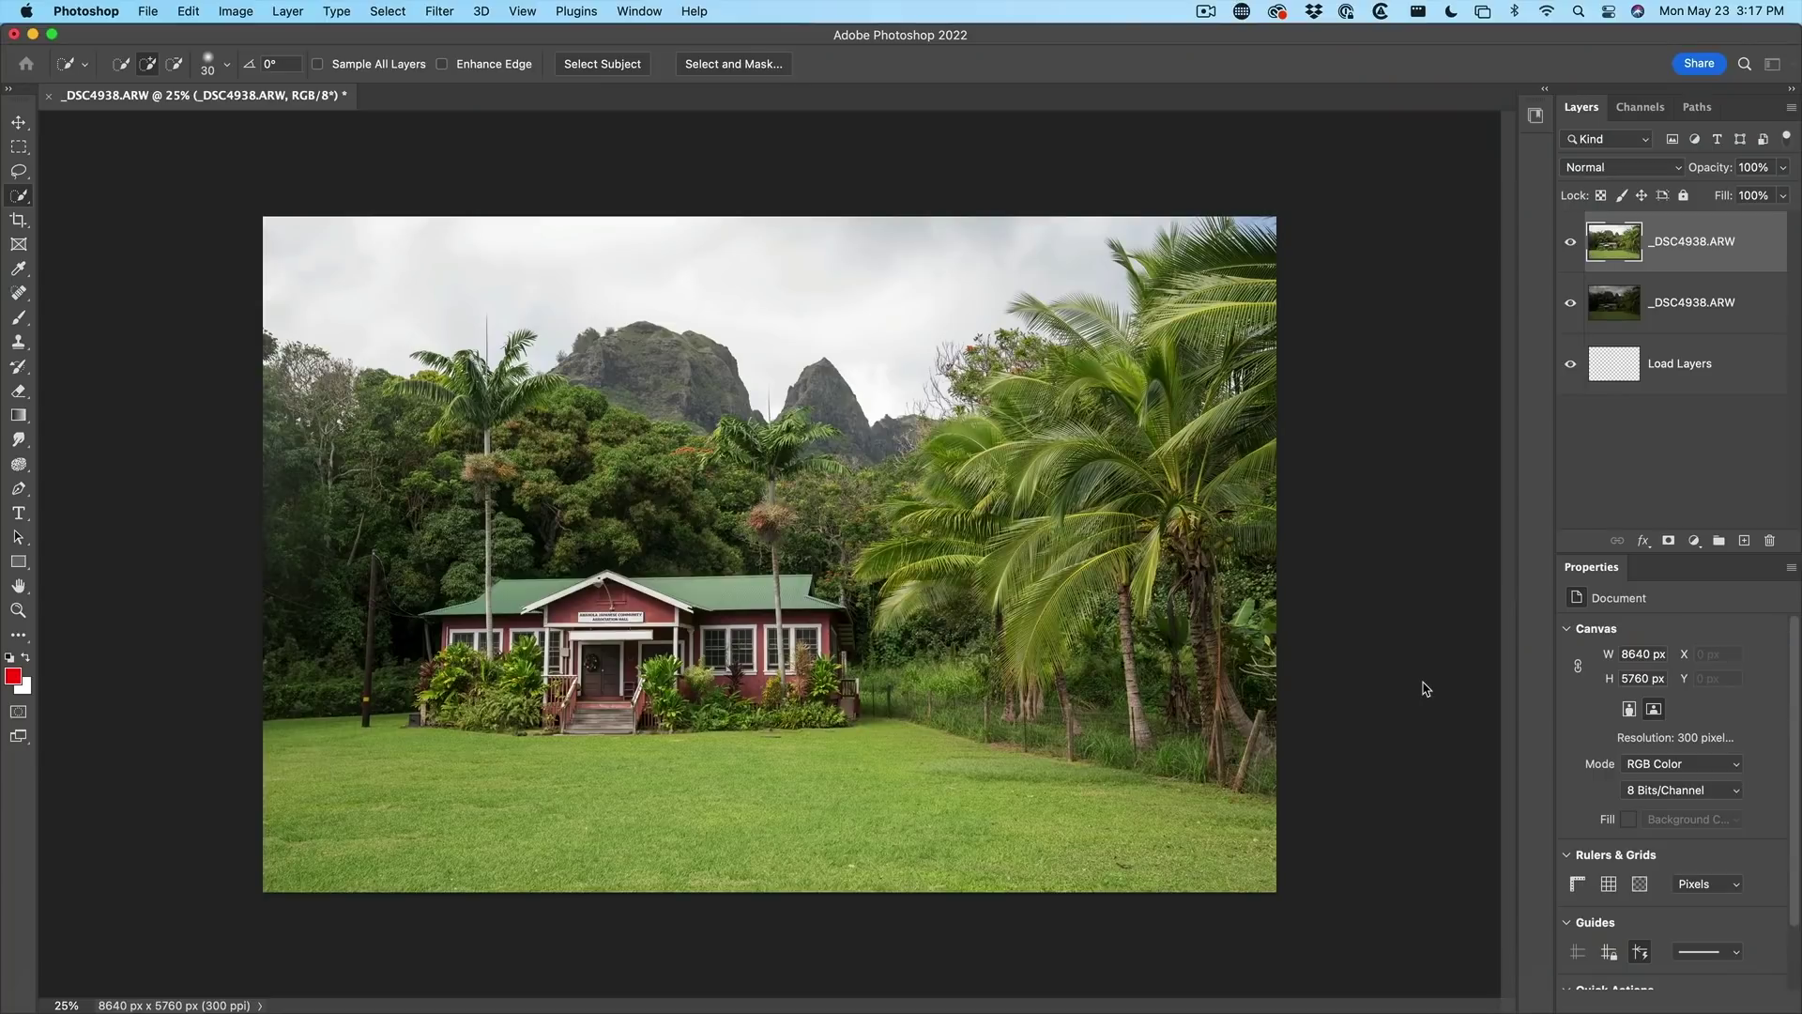
pyautogui.click(1574, 244)
pyautogui.click(1574, 244)
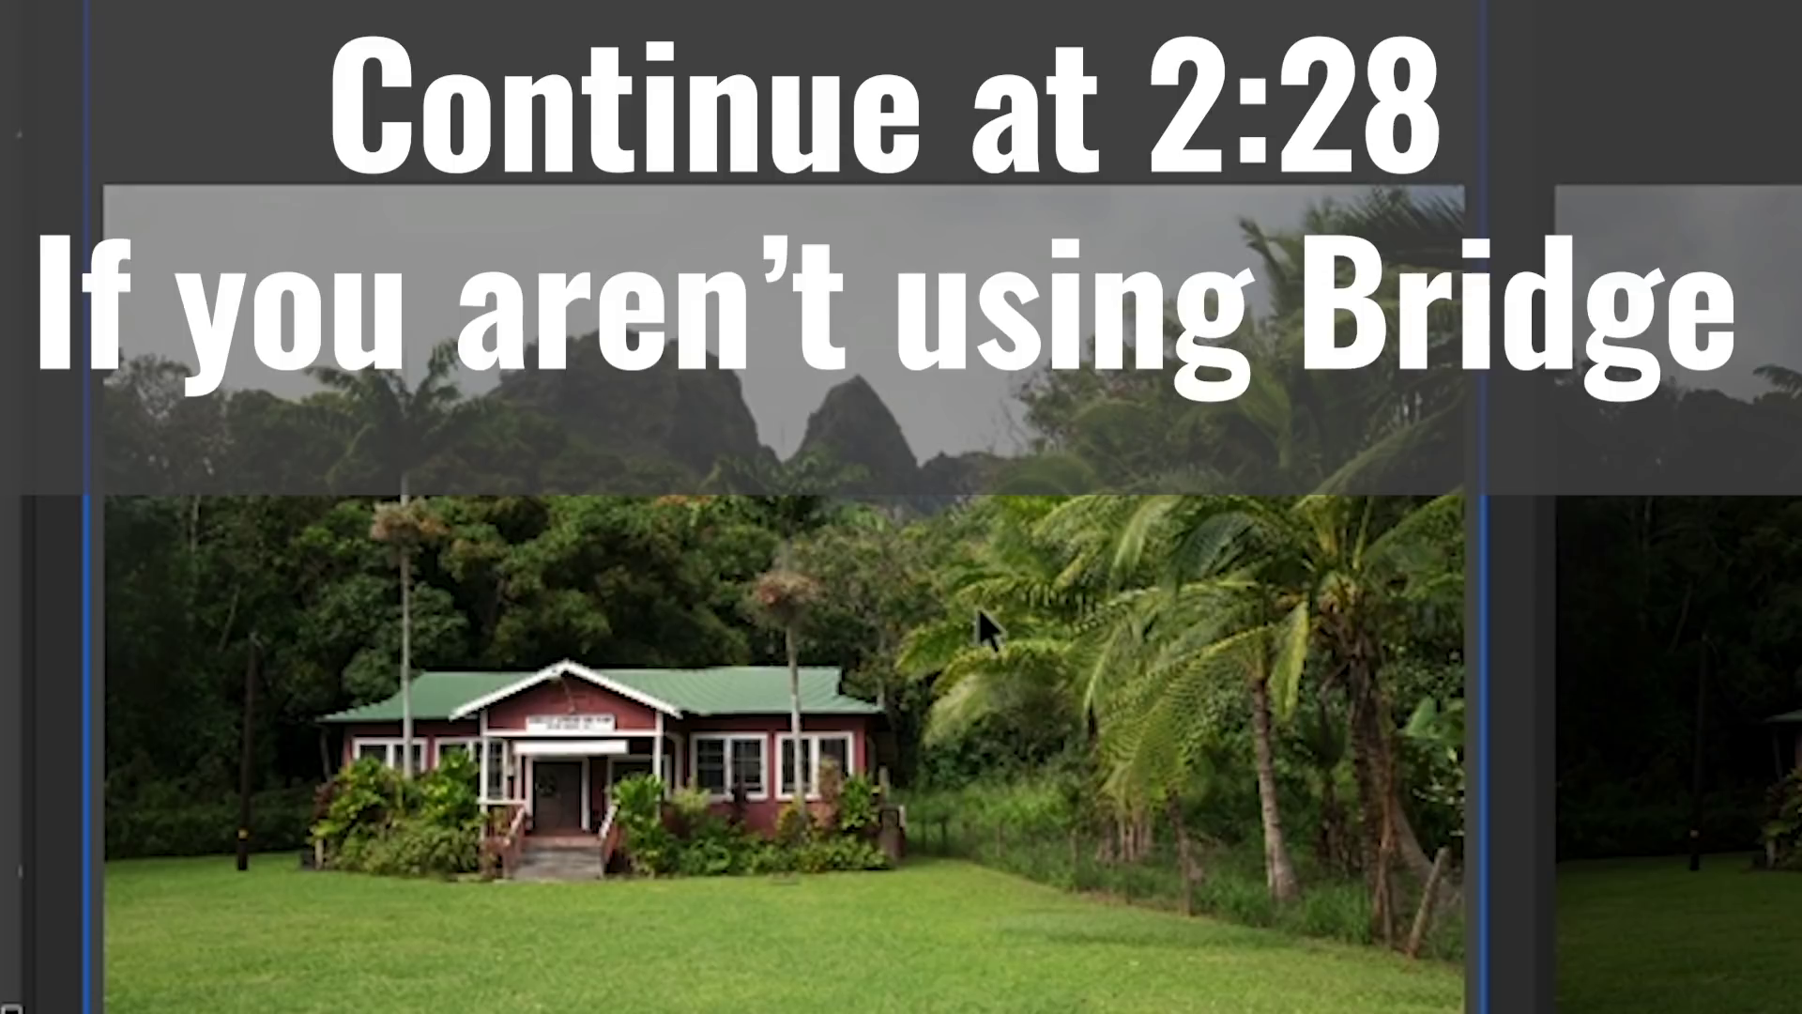
pyautogui.rightClick(717, 526)
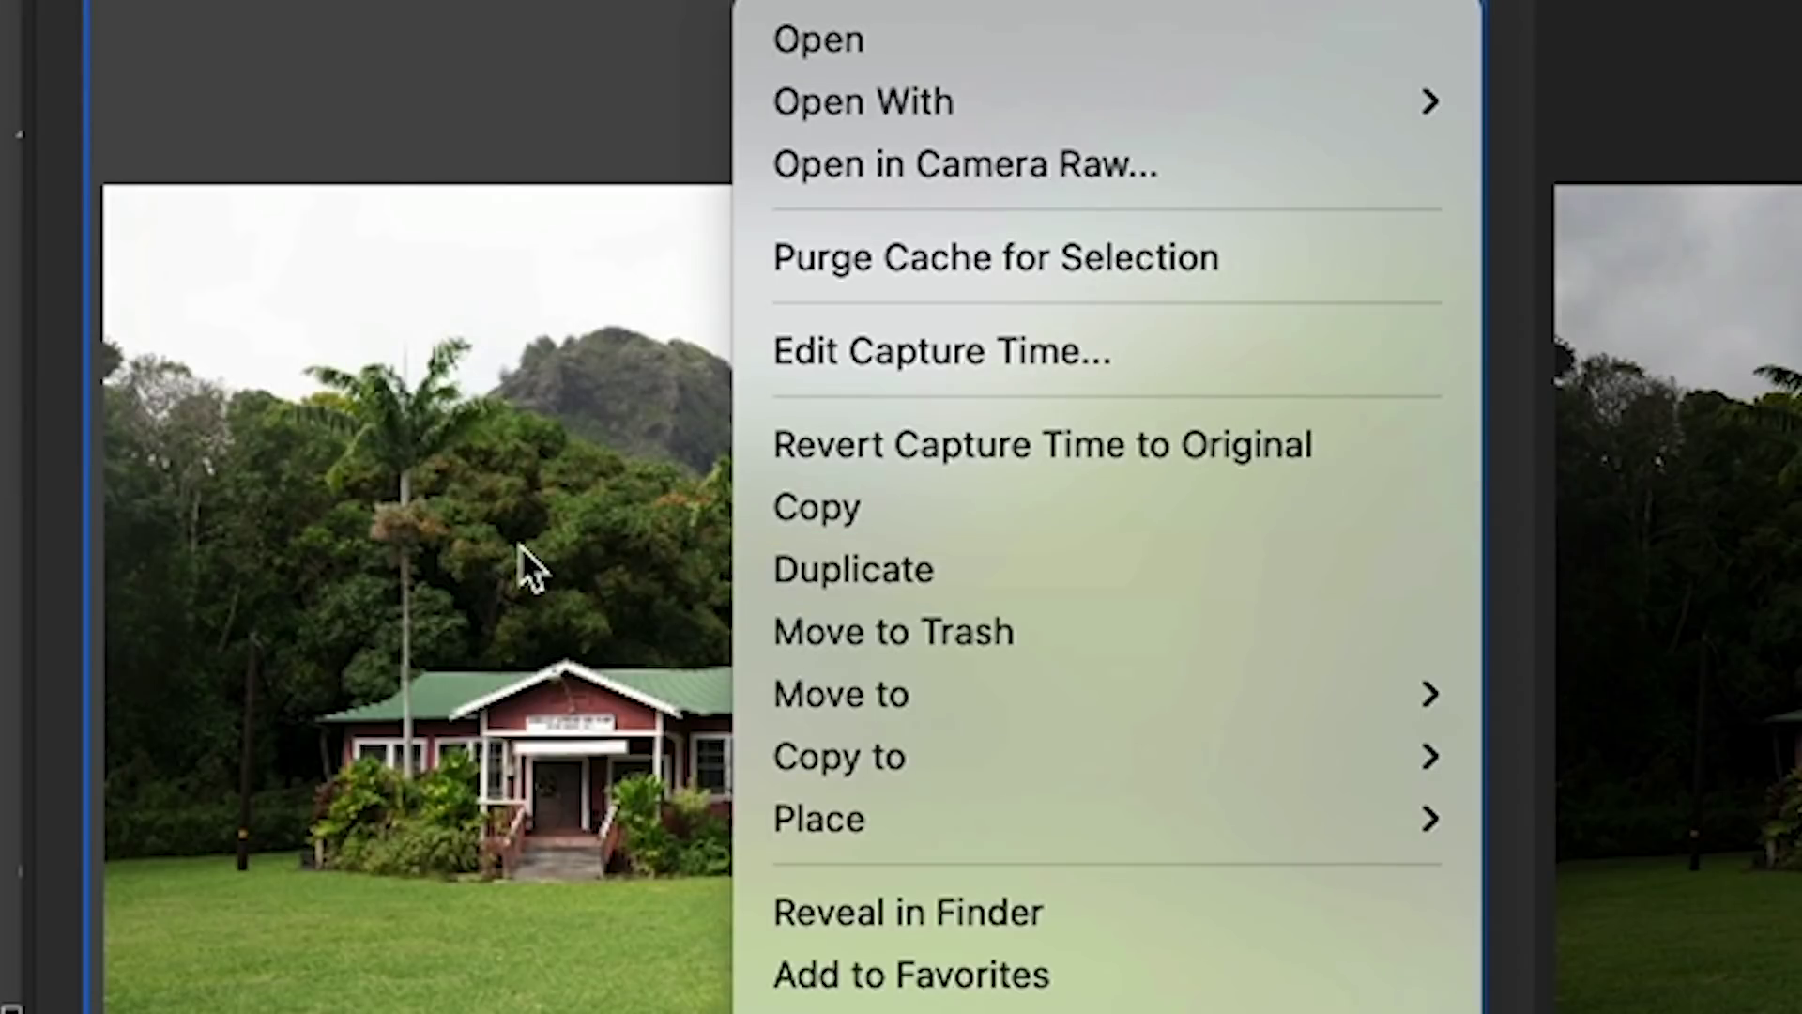
# Step: Select both house exposures in Bridge and open them in Camera Raw
pyautogui.click(809, 544)
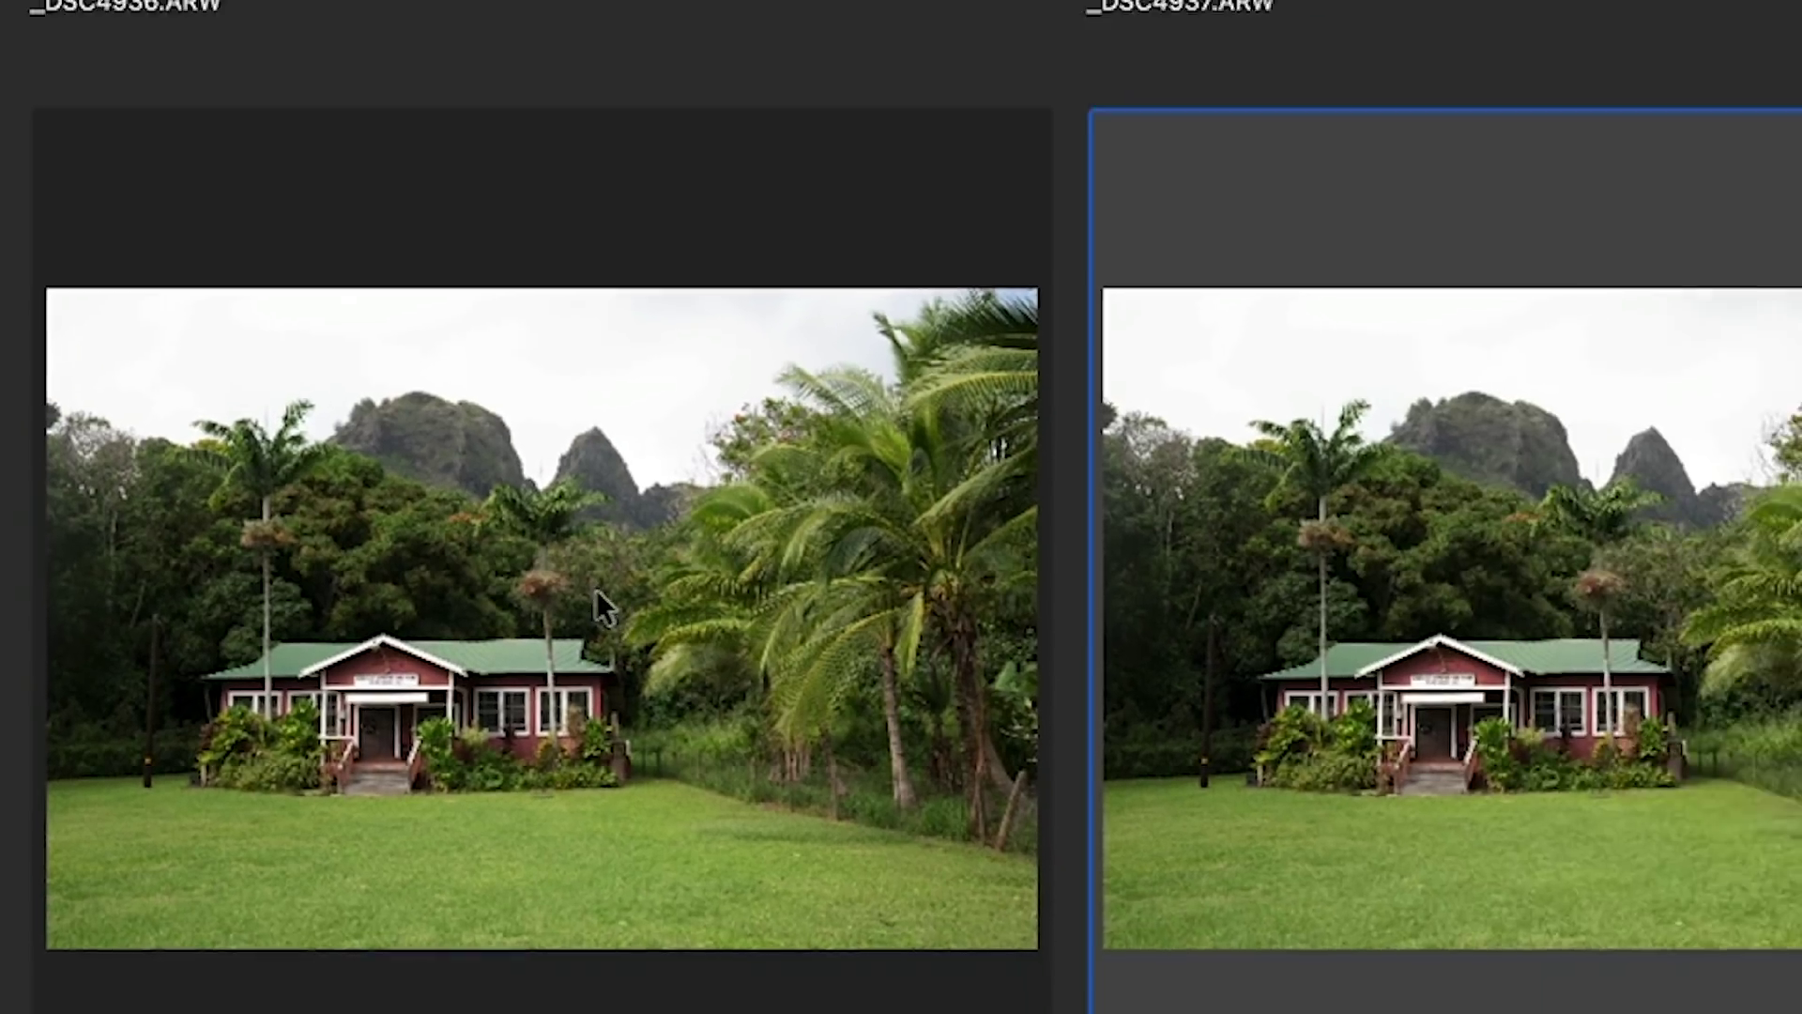
pyautogui.keyDown('super'); pyautogui.click(866, 620); pyautogui.keyUp('super')
pyautogui.rightClick(1252, 570)
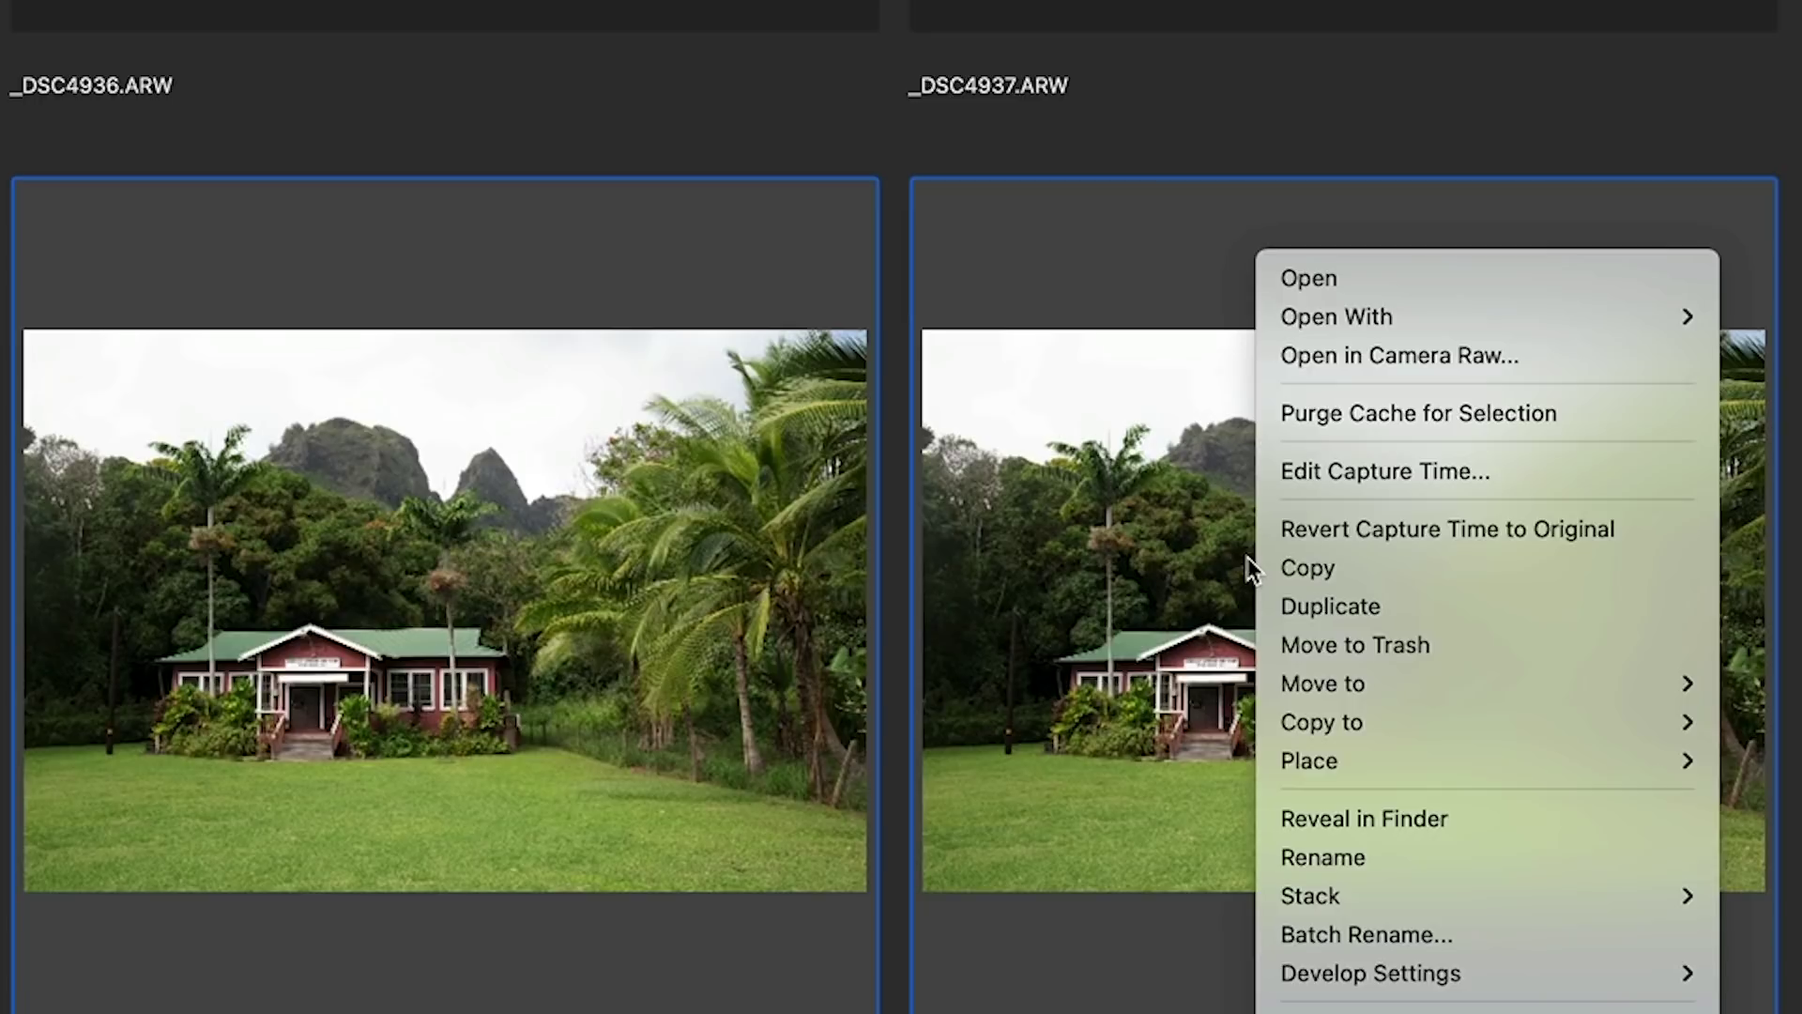
pyautogui.click(1451, 355)
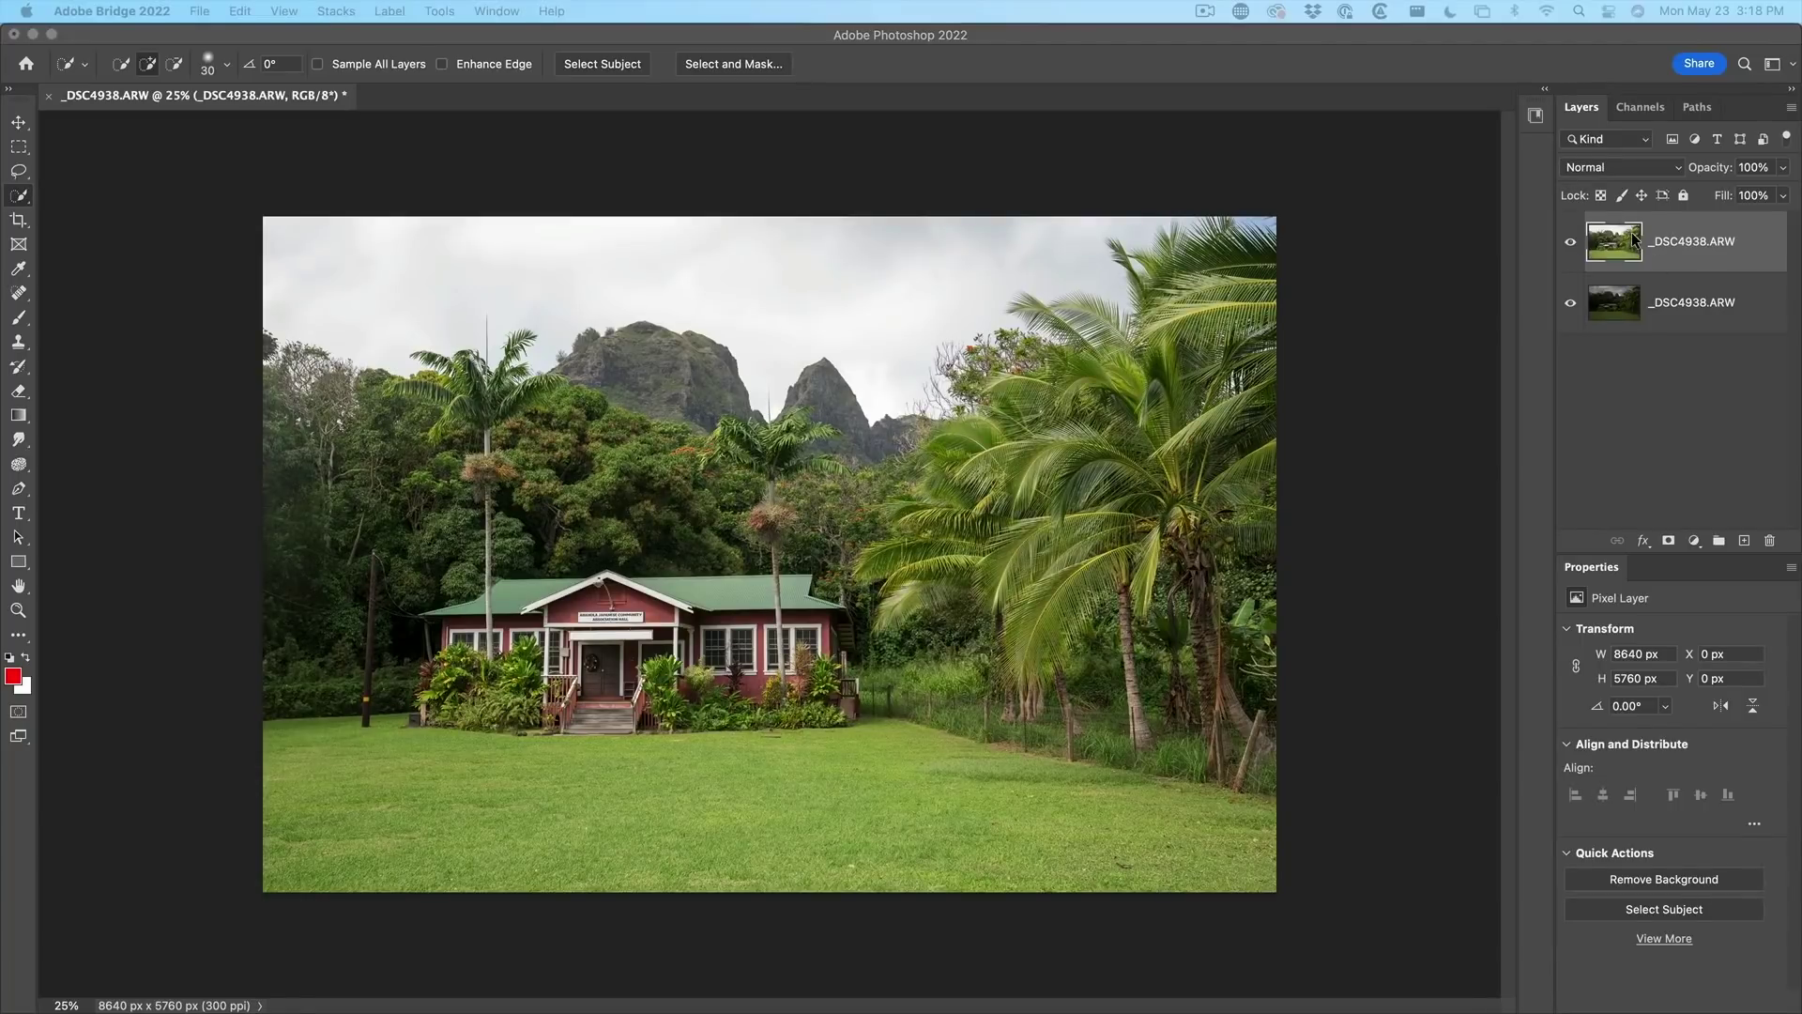
# Step: In Photoshop, switch to the Move tool and select the sky with Select > Sky
pyautogui.click(336, 28)
pyautogui.press('v')
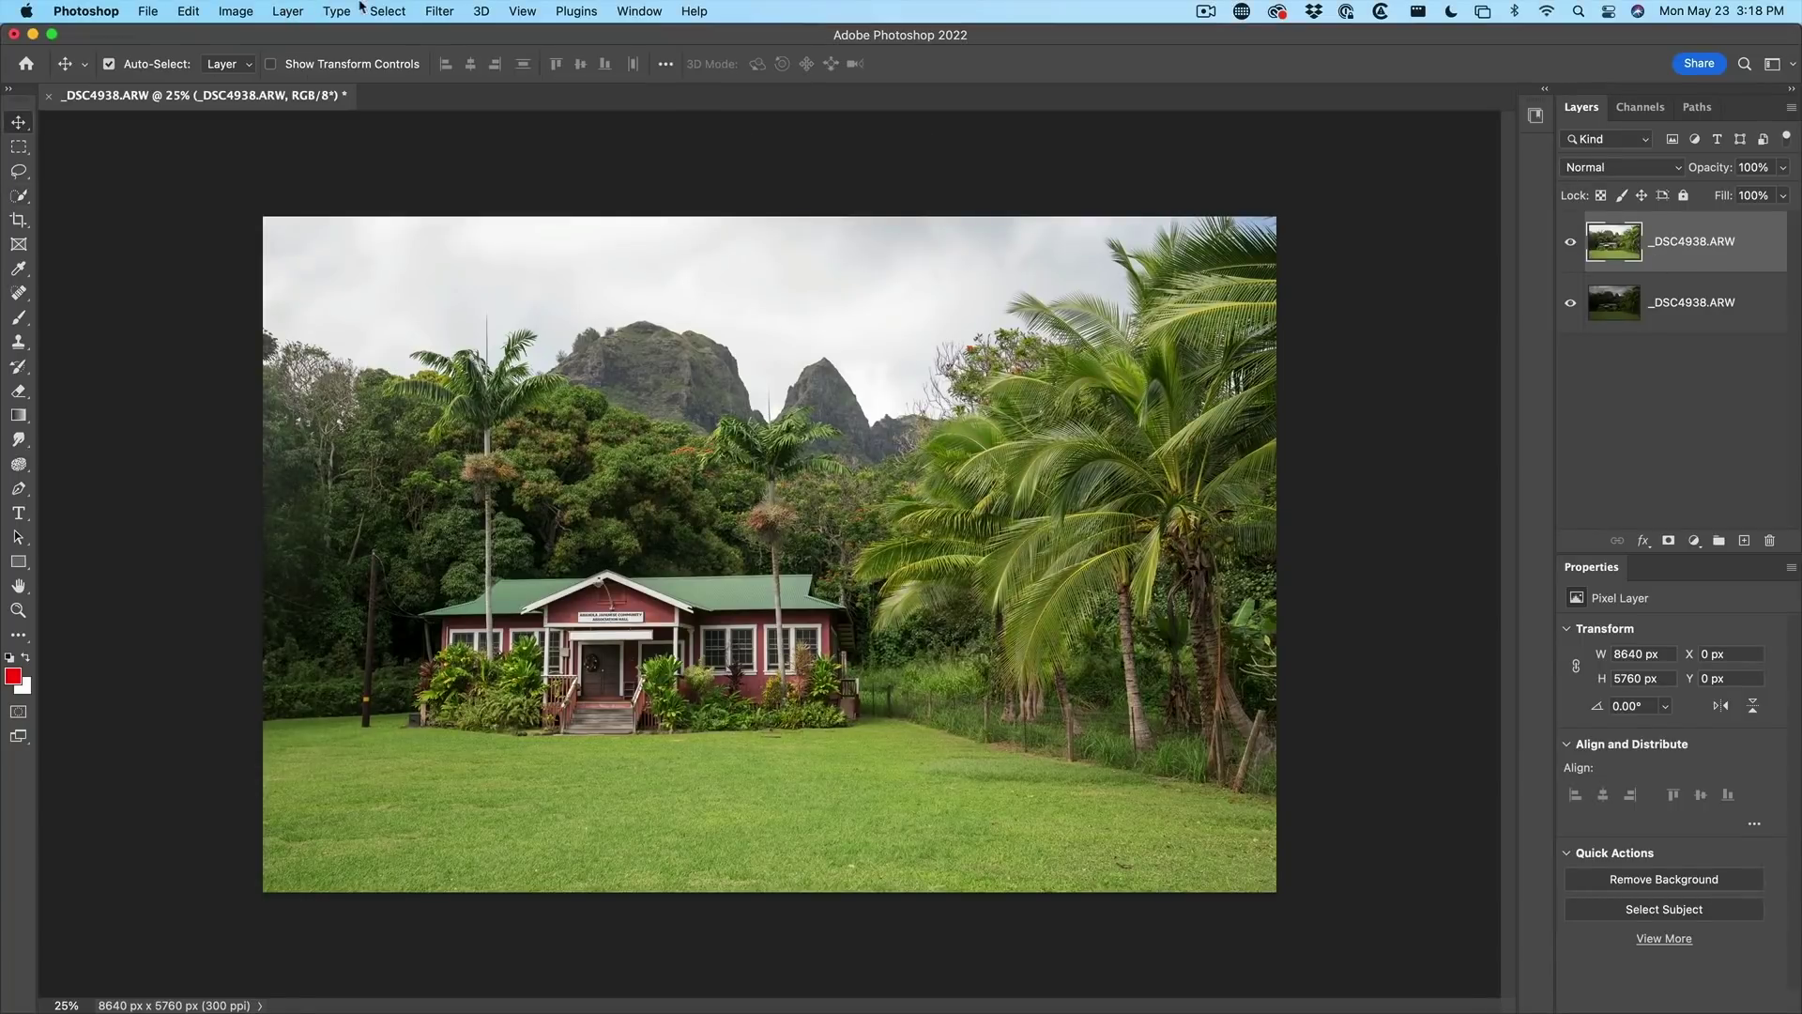
pyautogui.click(386, 11)
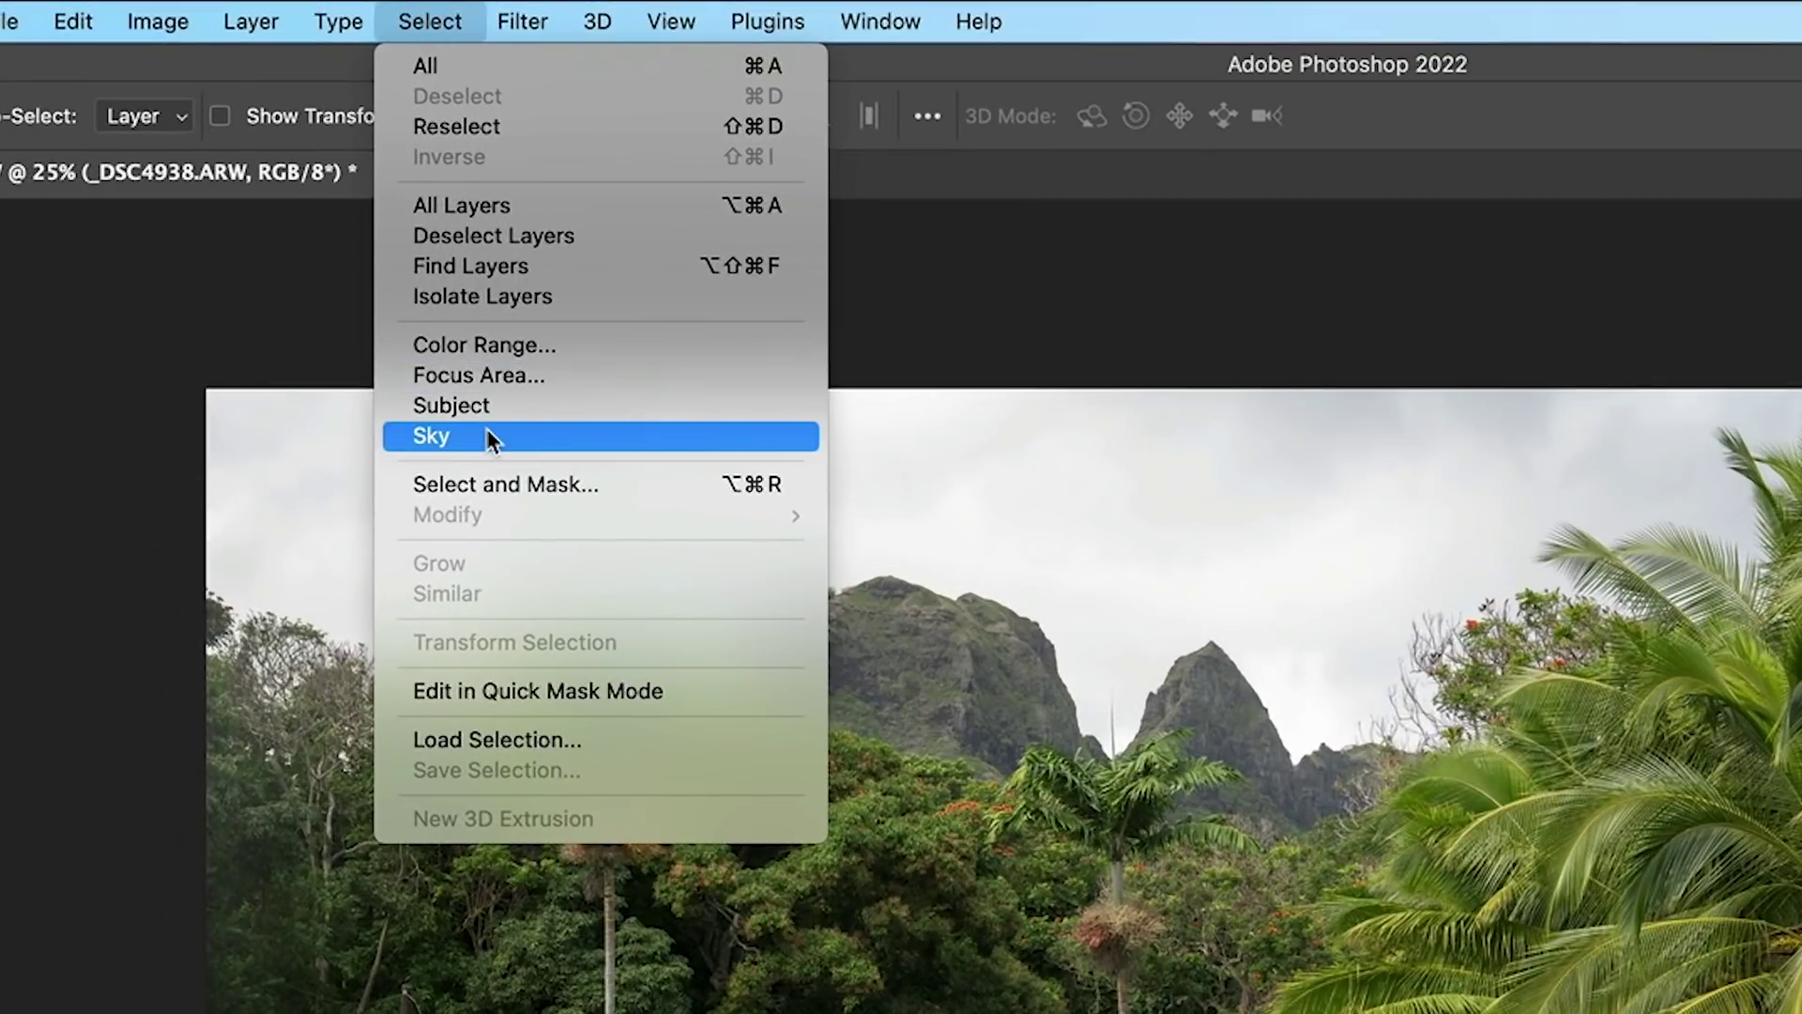
pyautogui.click(487, 434)
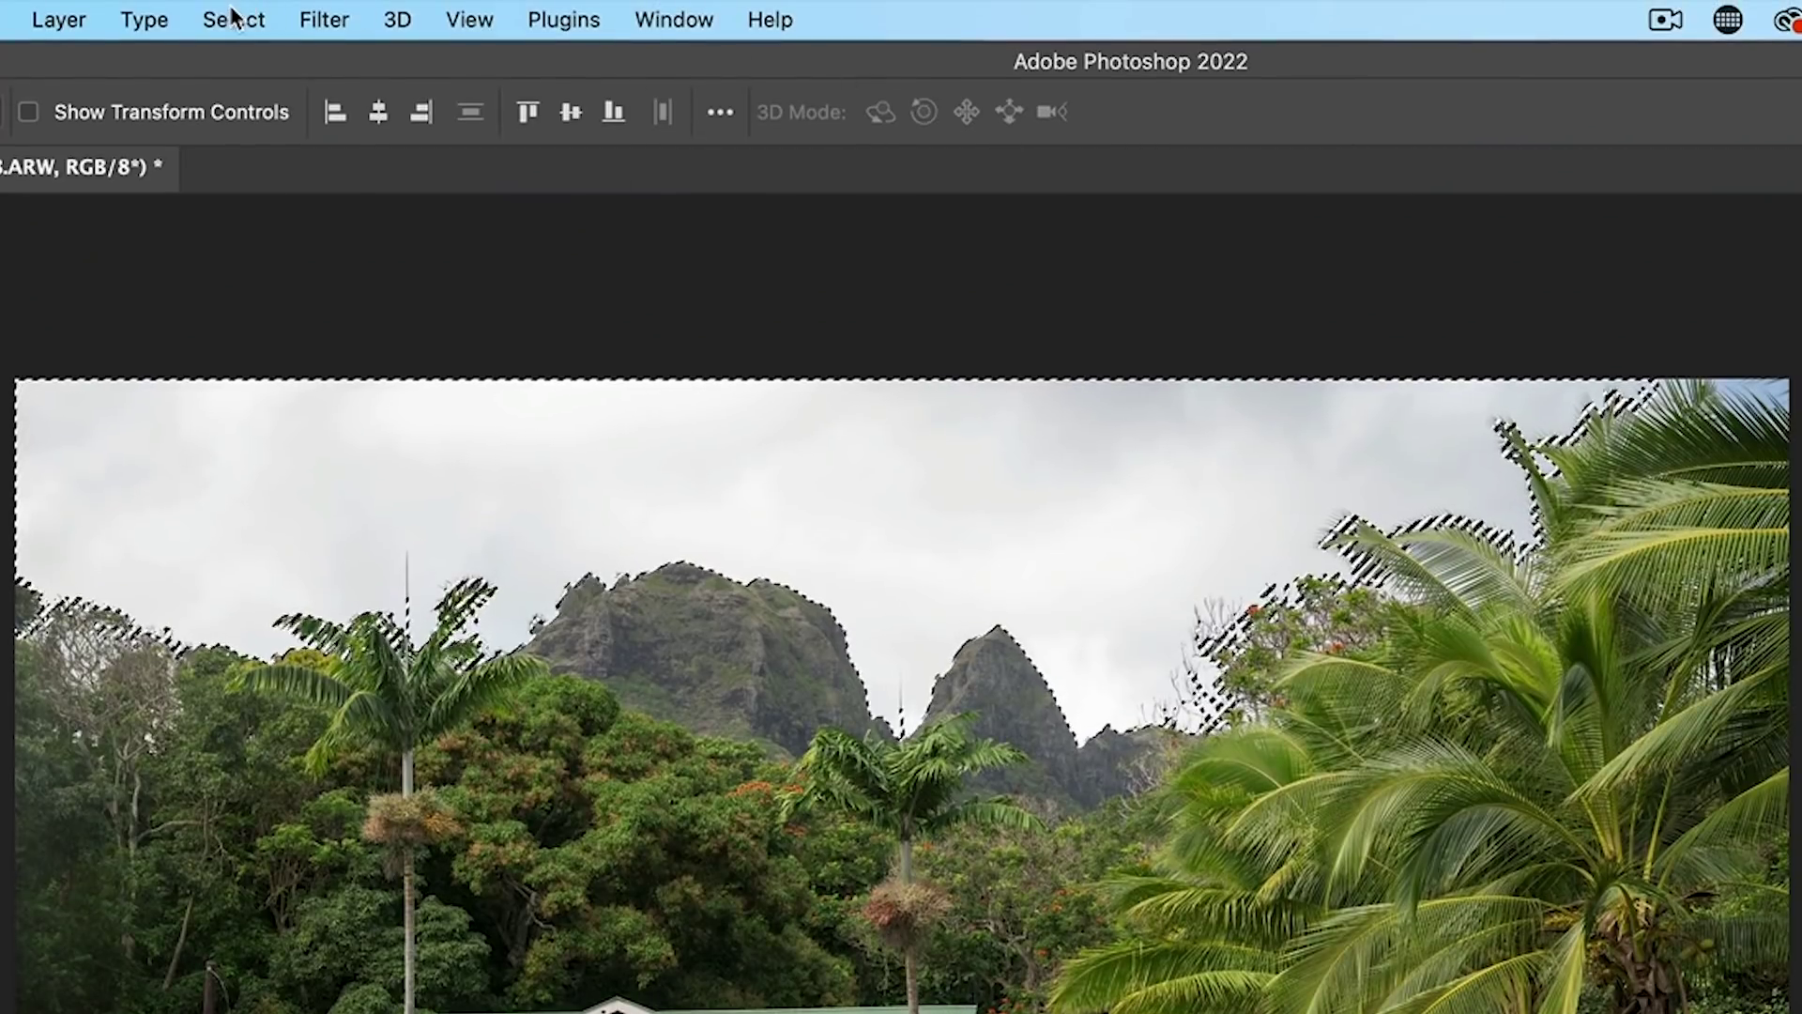
pyautogui.click(233, 19)
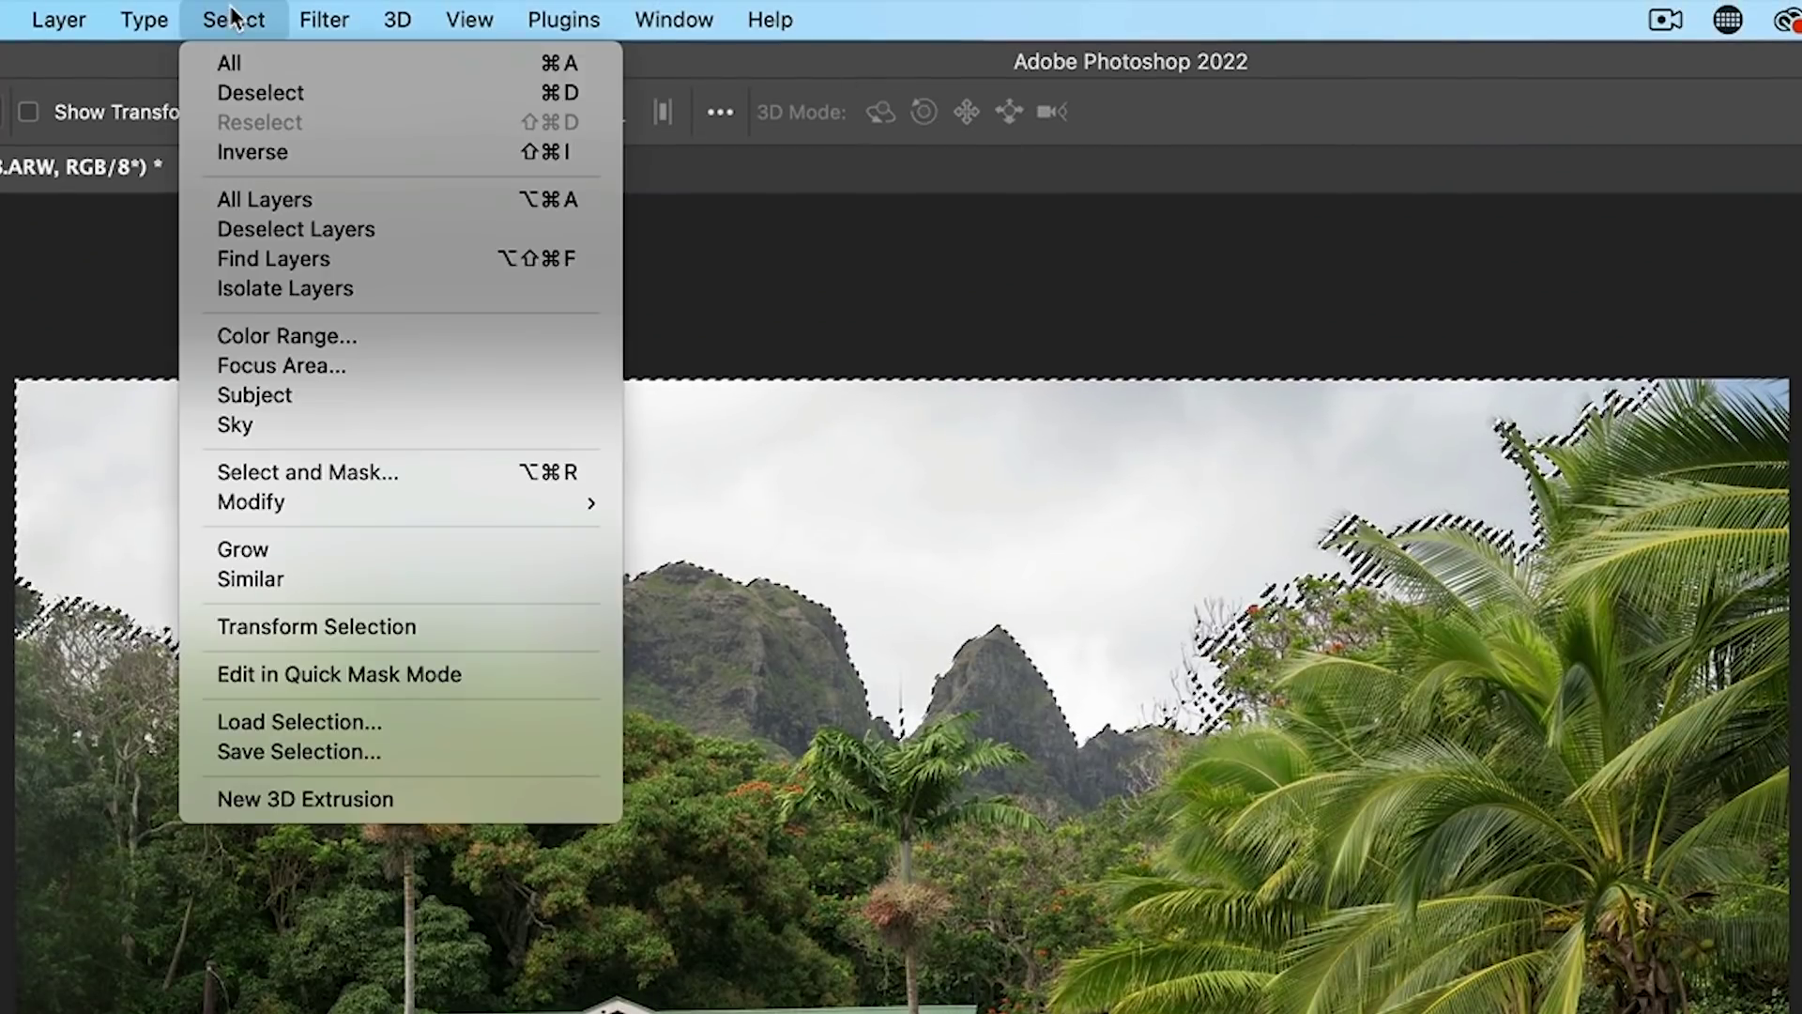
# Step: Grow the sky selection with Select > Similar to include matching bright areas
pyautogui.click(342, 576)
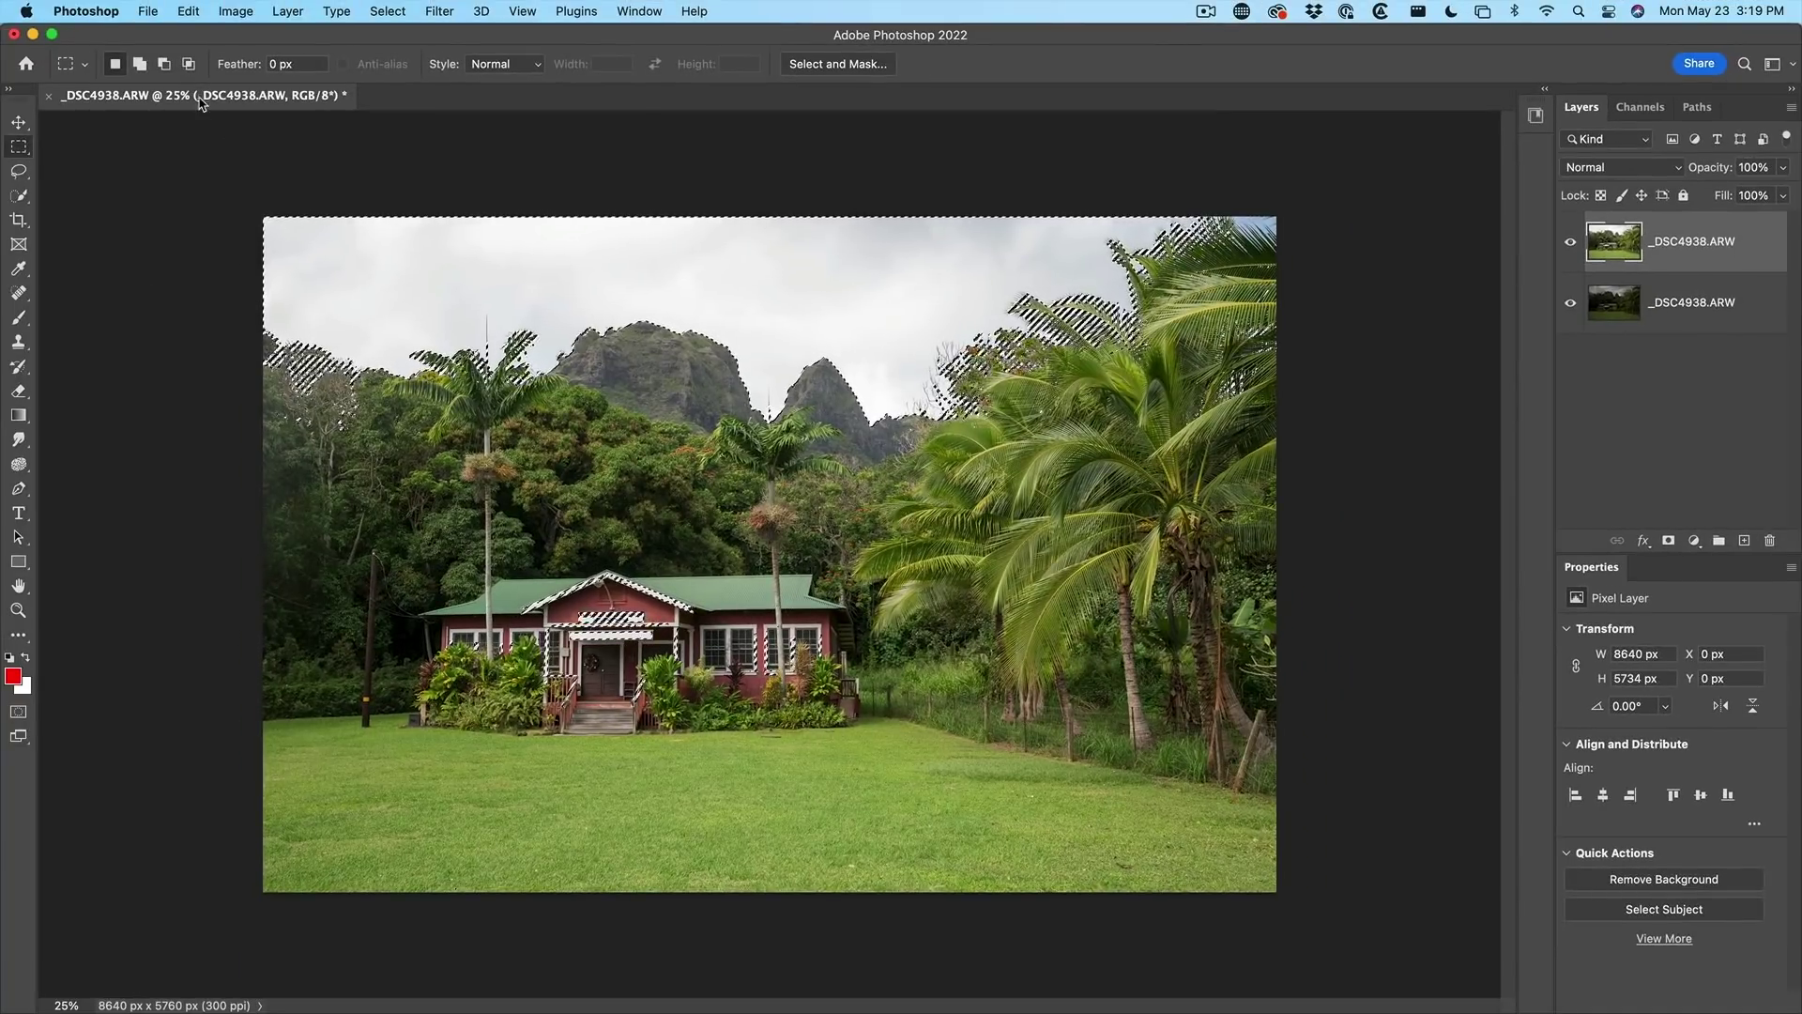
pyautogui.click(174, 69)
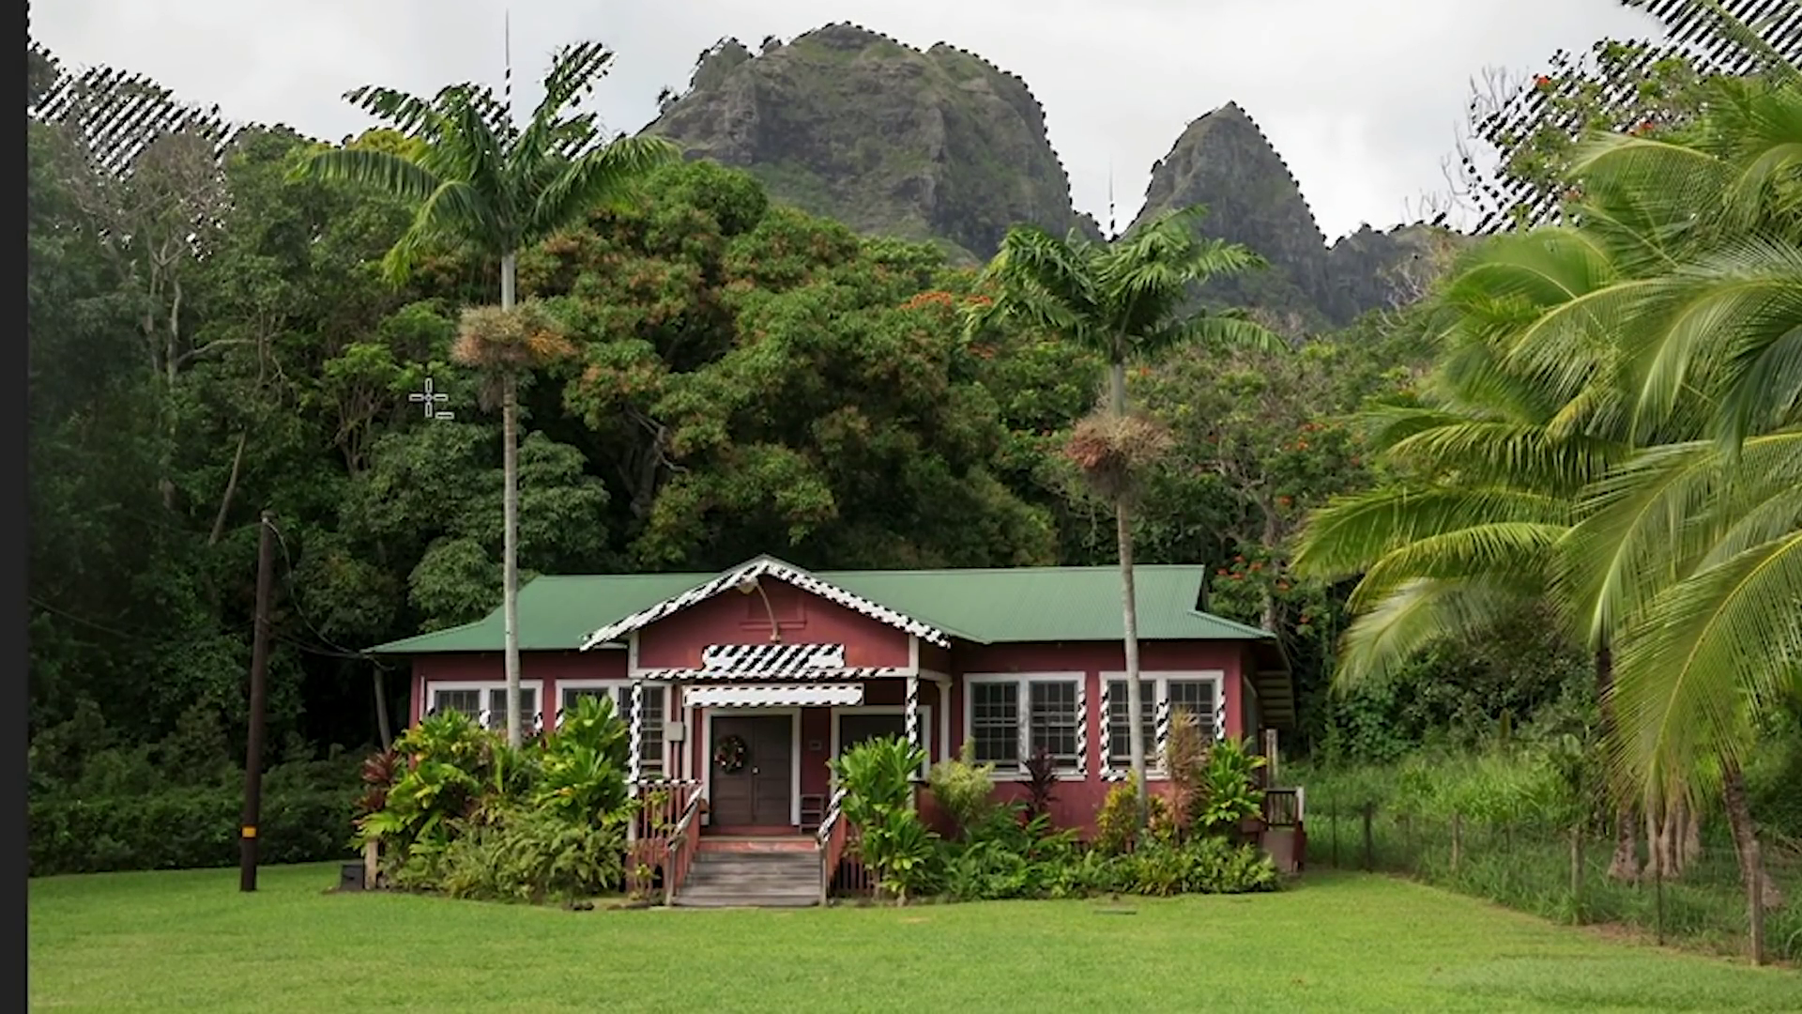
# Step: Subtract a rectangle around the house and its white trim from the sky selection
pyautogui.moveTo(300, 459); pyautogui.dragTo(1658, 1009)
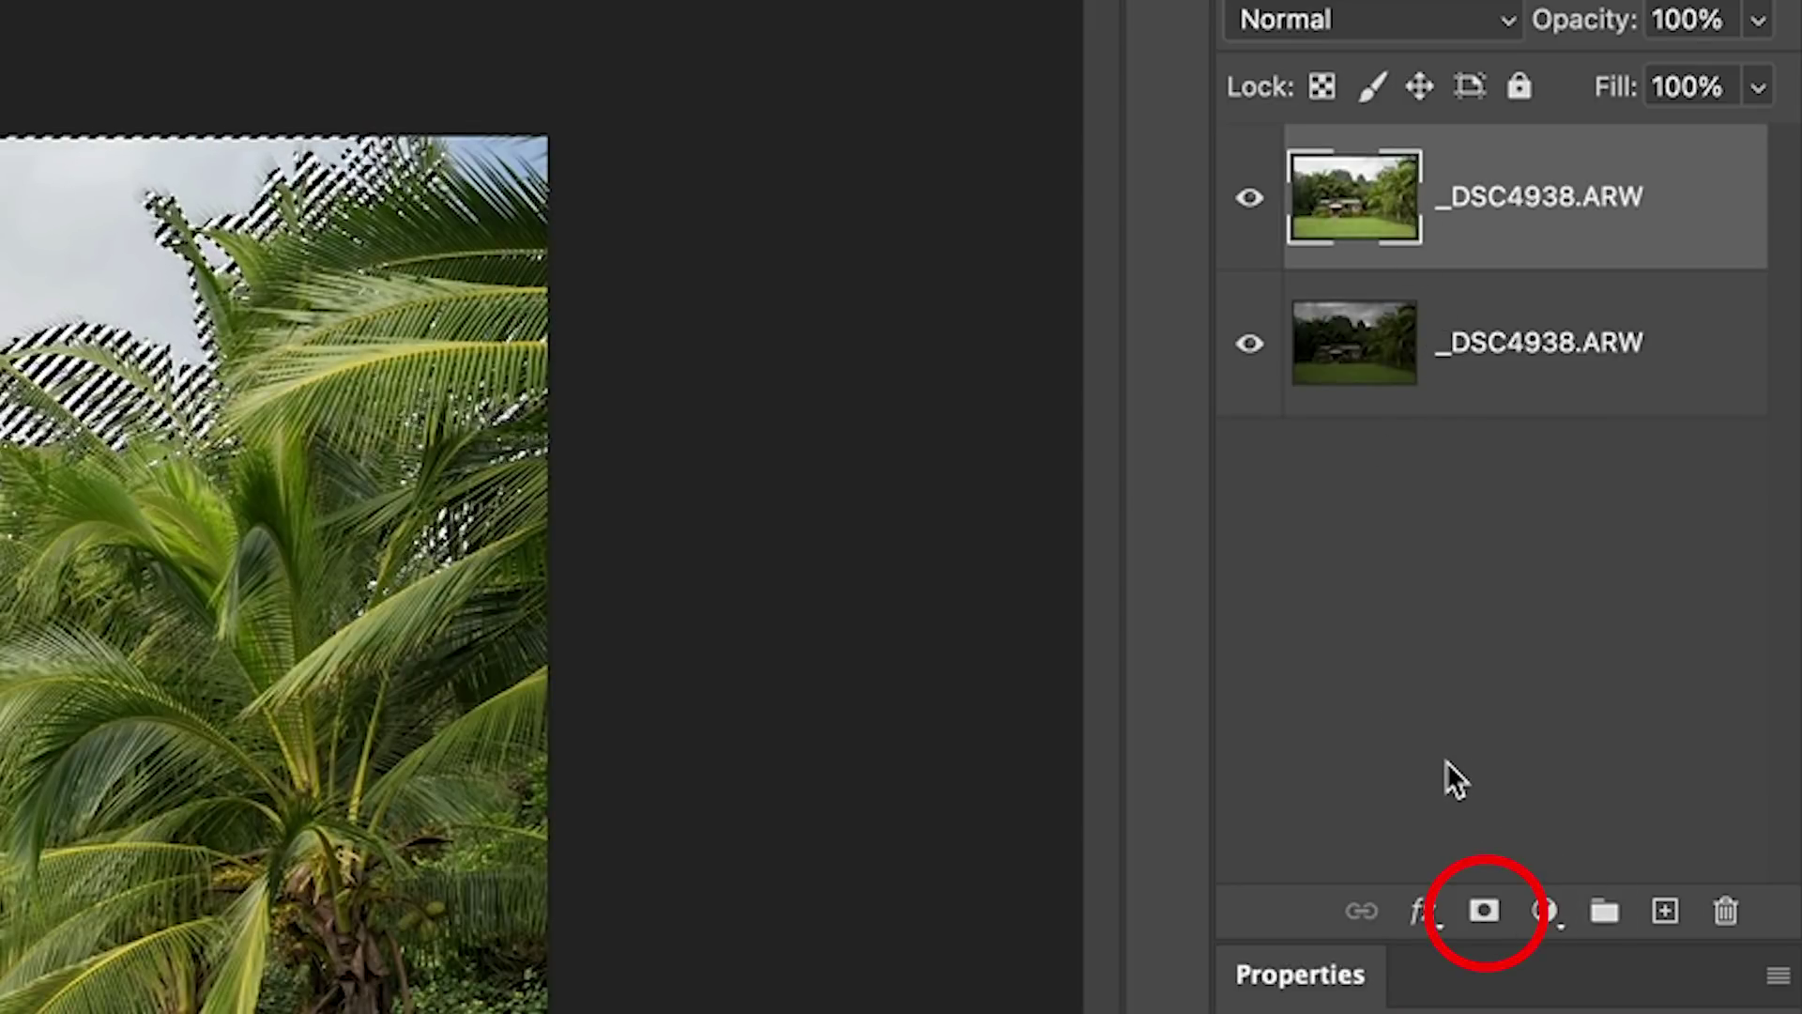
# Step: Add a layer mask to the bright top layer from the sky selection
pyautogui.click(1484, 911)
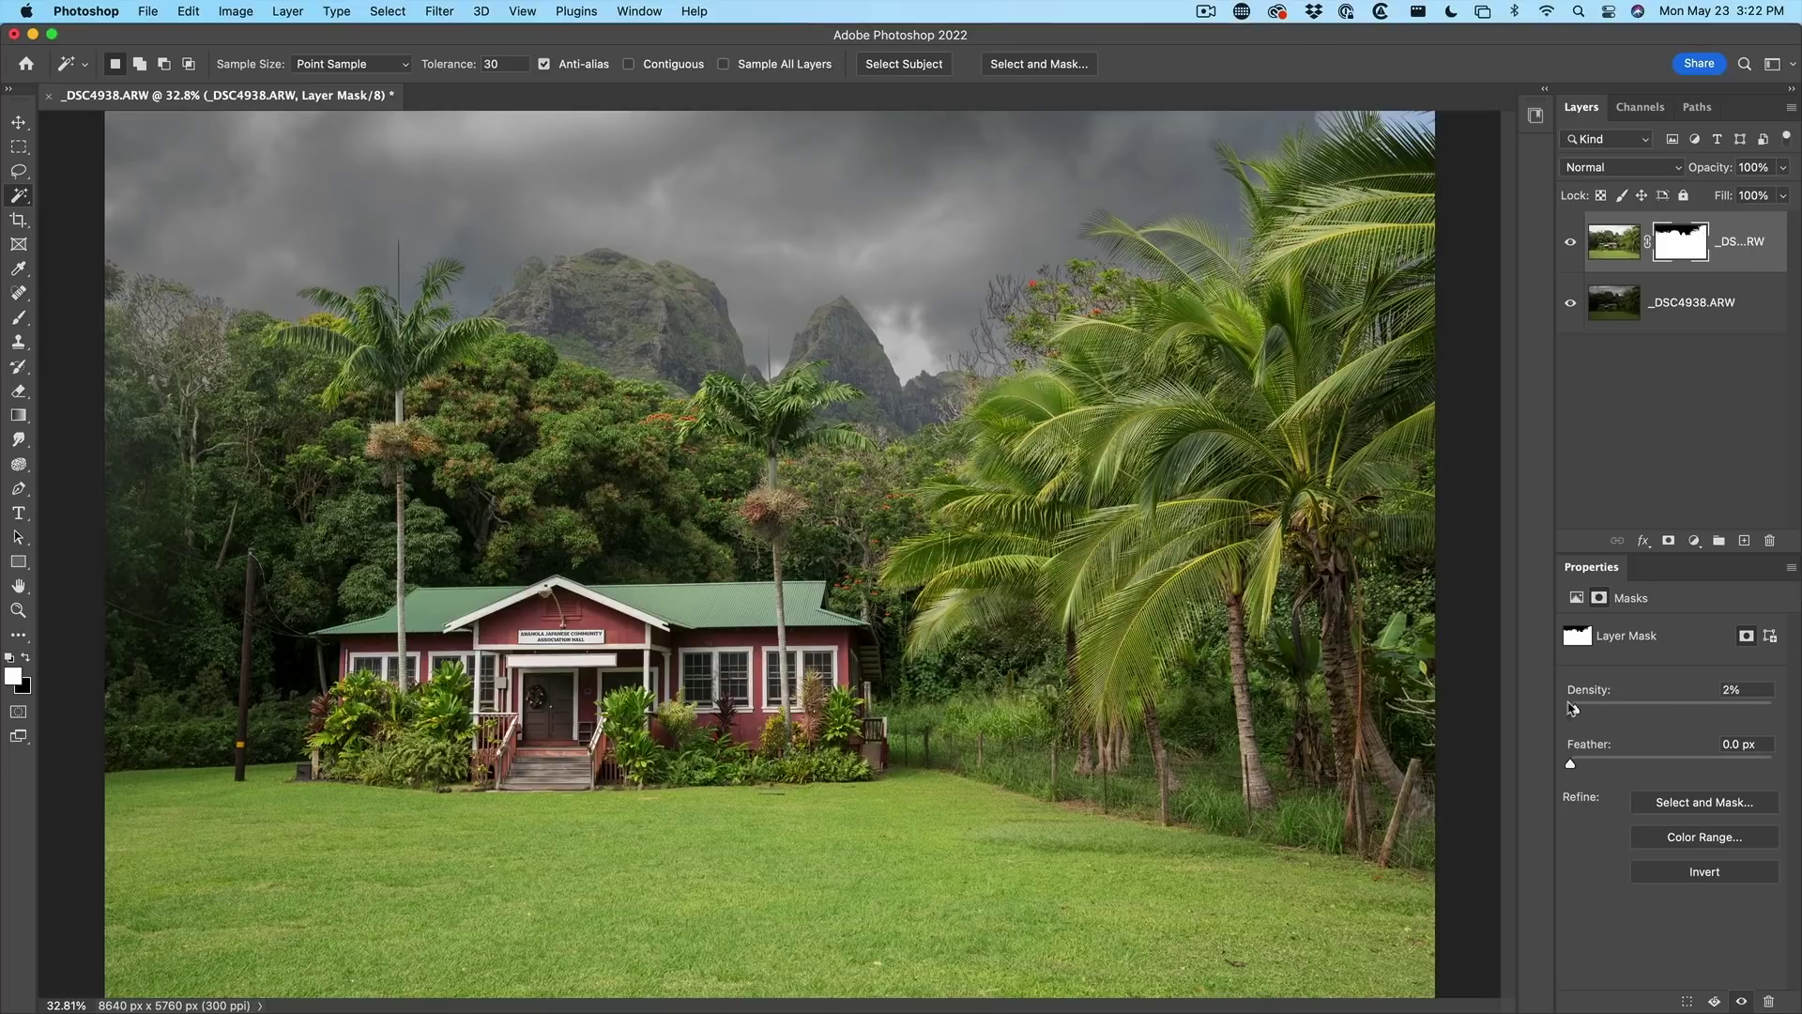
# Step: Preview the sky mask density from 0% to 100%, settle at 73%, and reset colours
pyautogui.moveTo(1572, 708); pyautogui.dragTo(1541, 708)
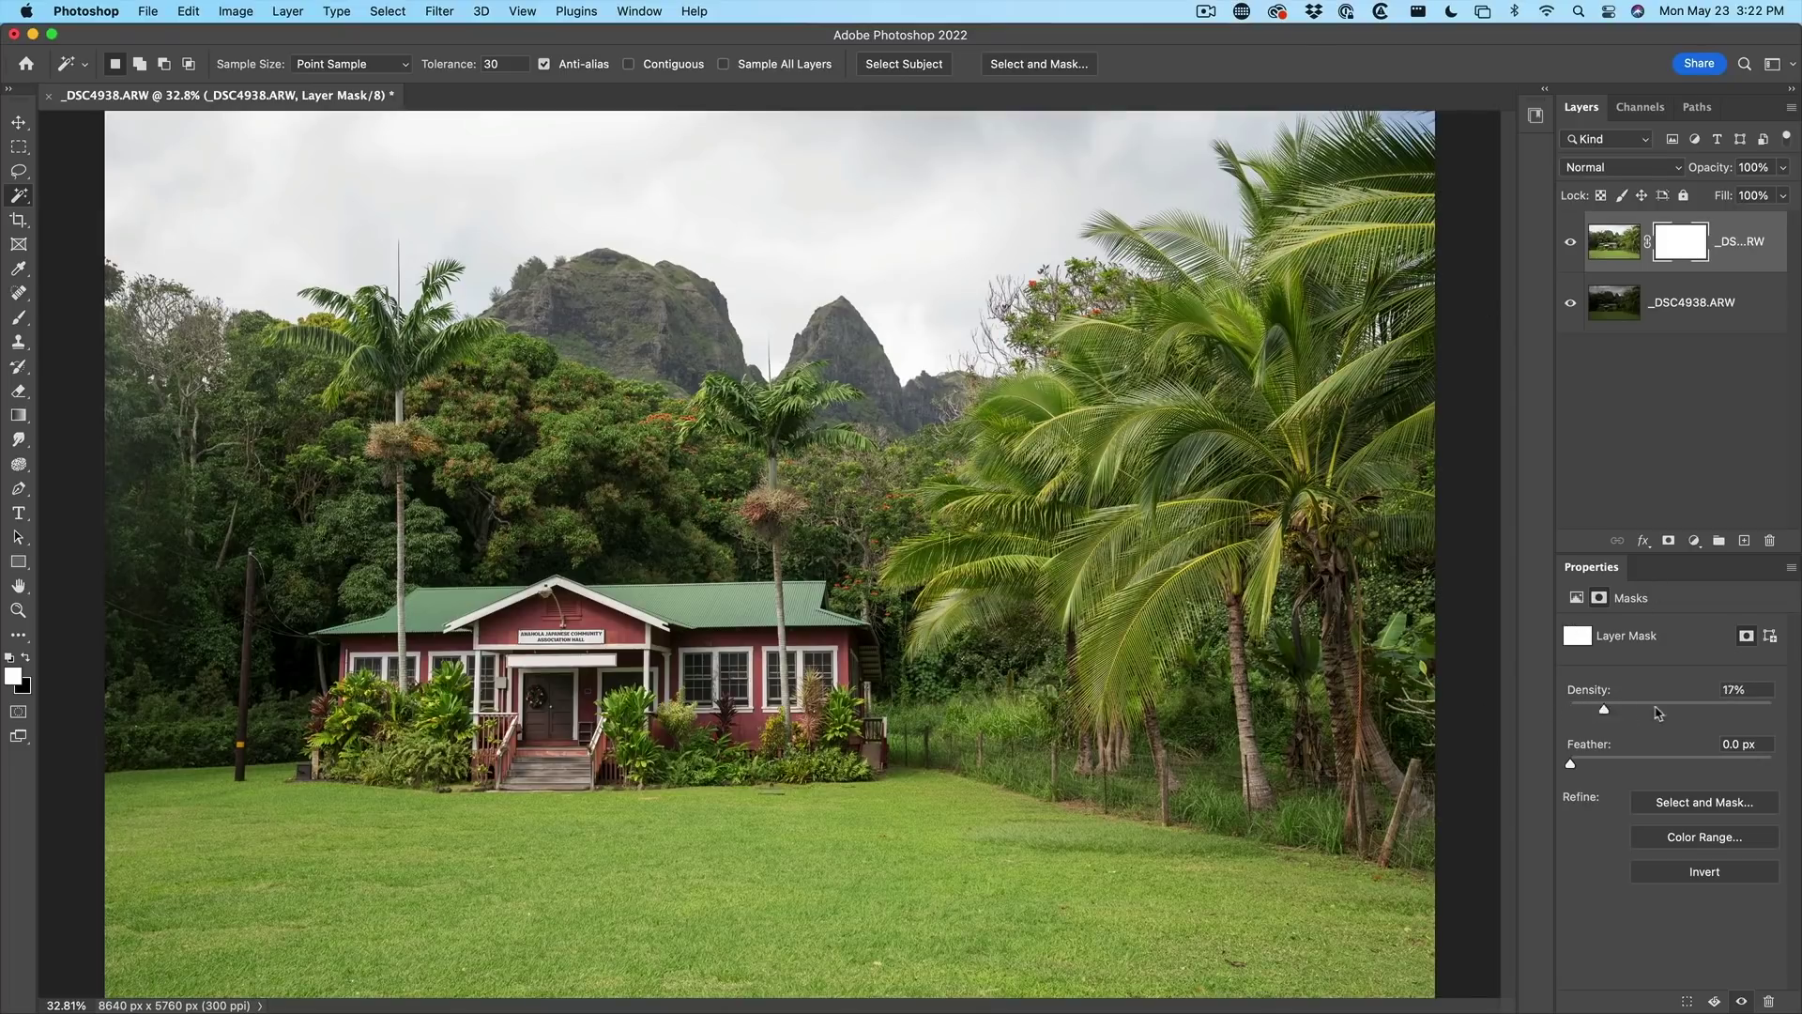
pyautogui.moveTo(1659, 712); pyautogui.dragTo(1772, 709)
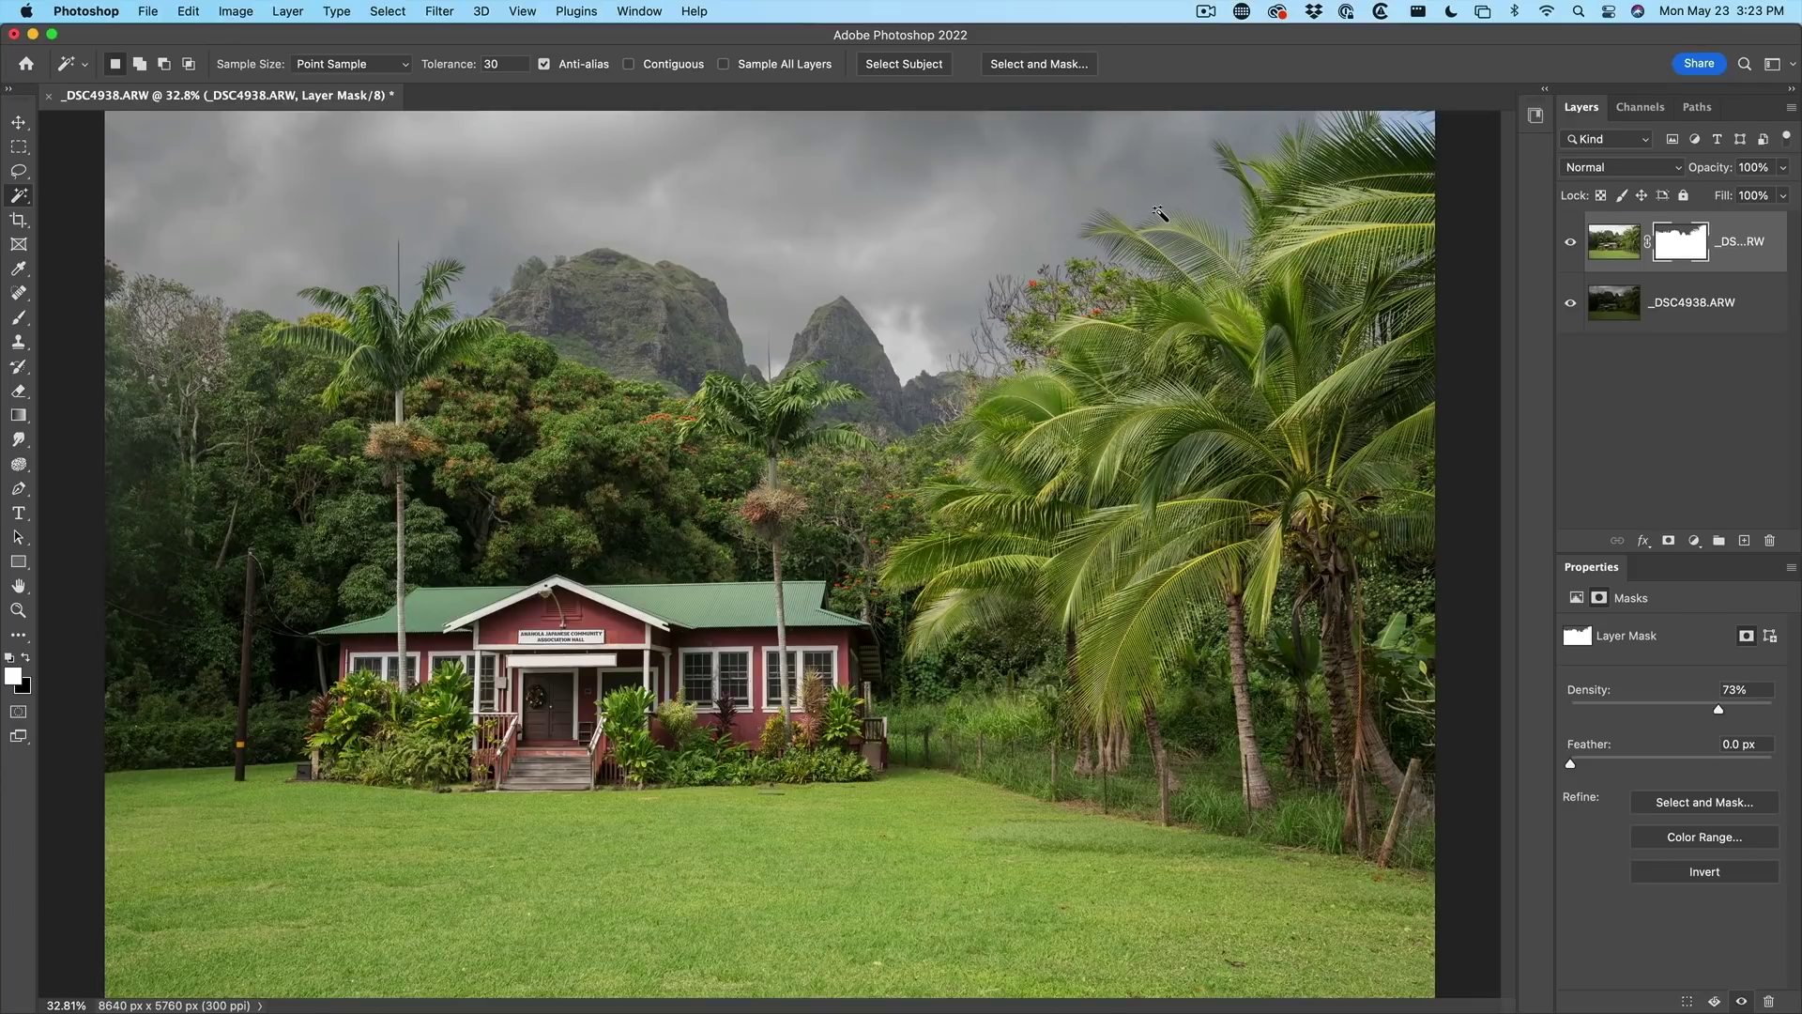
pyautogui.press('v')
pyautogui.press('x')
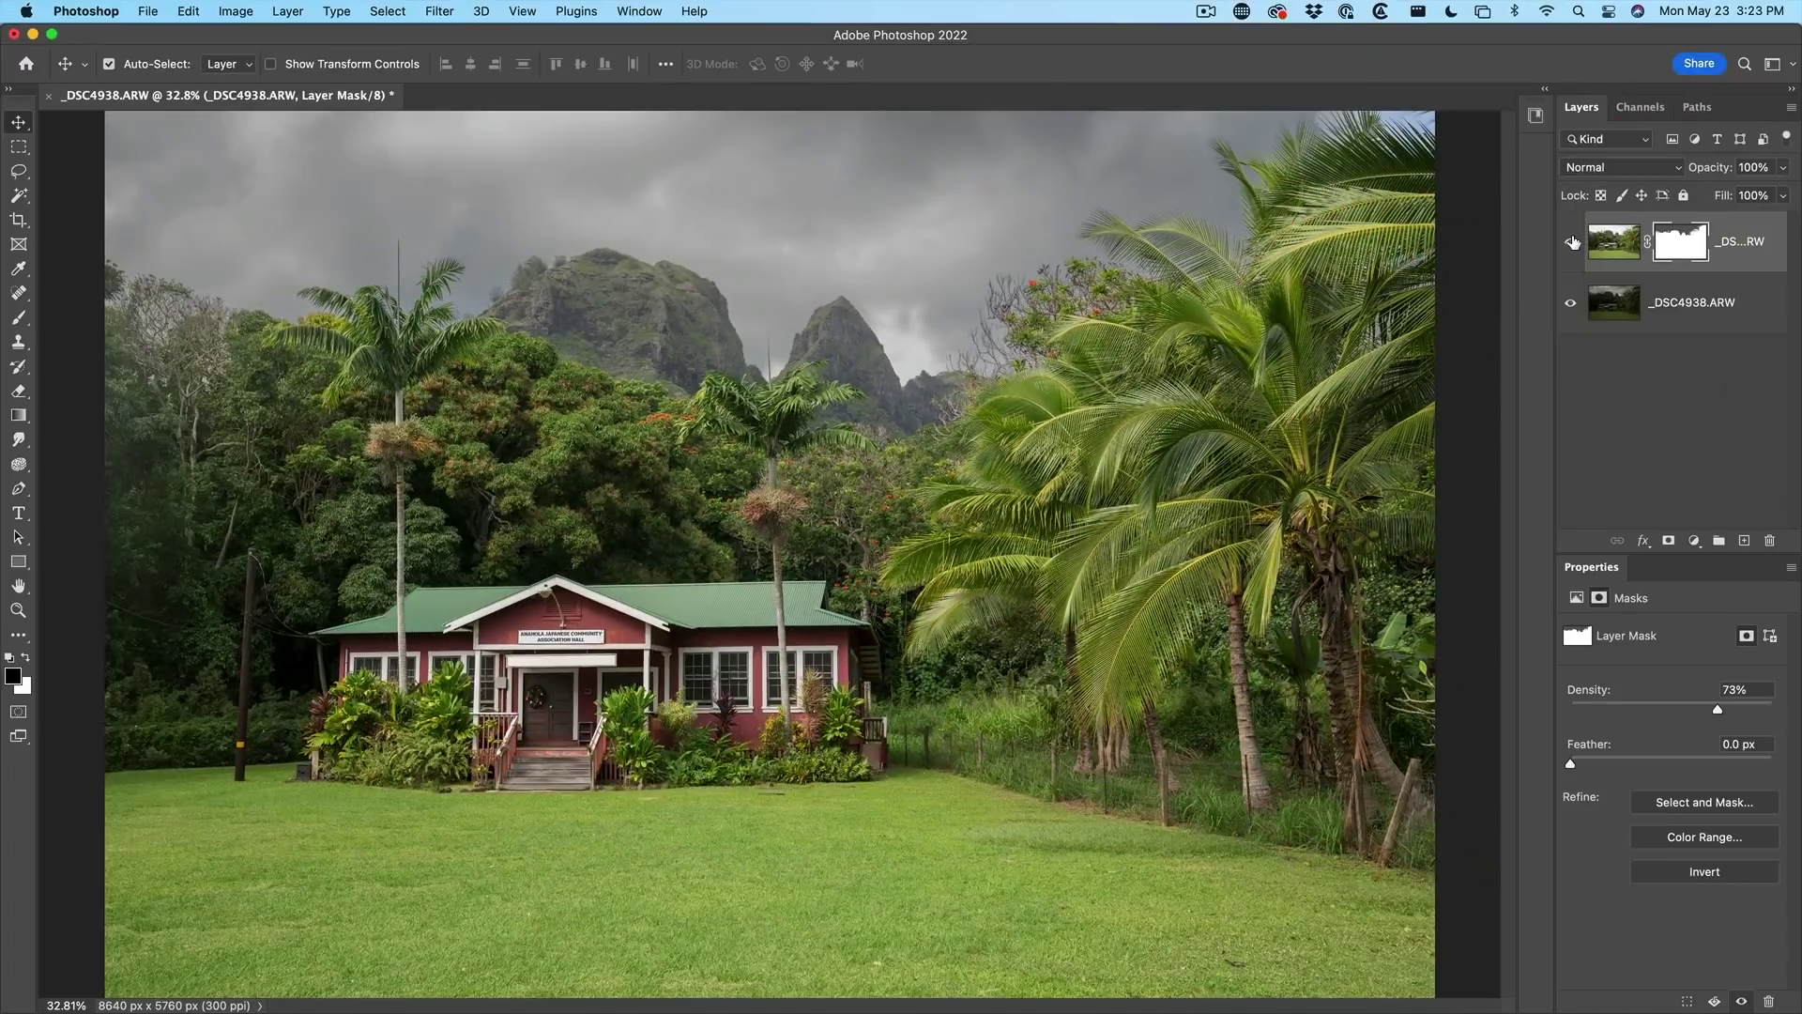
pyautogui.click(1571, 243)
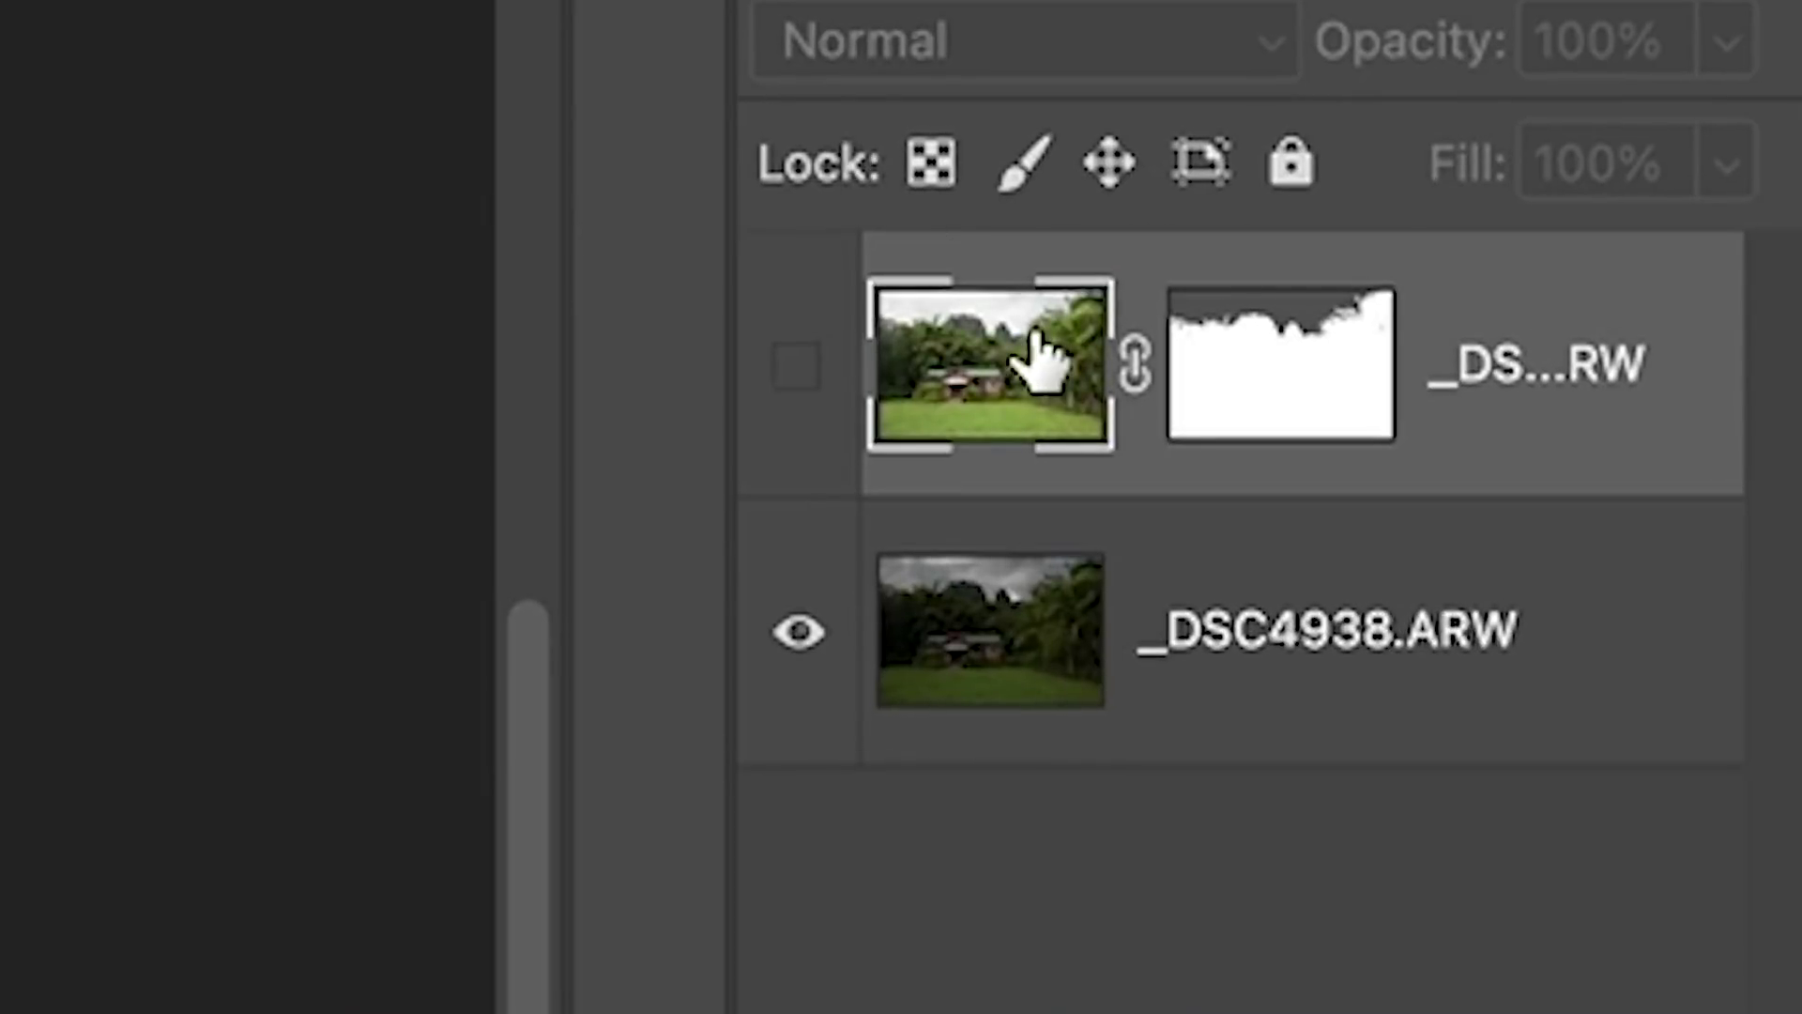
pyautogui.click(796, 368)
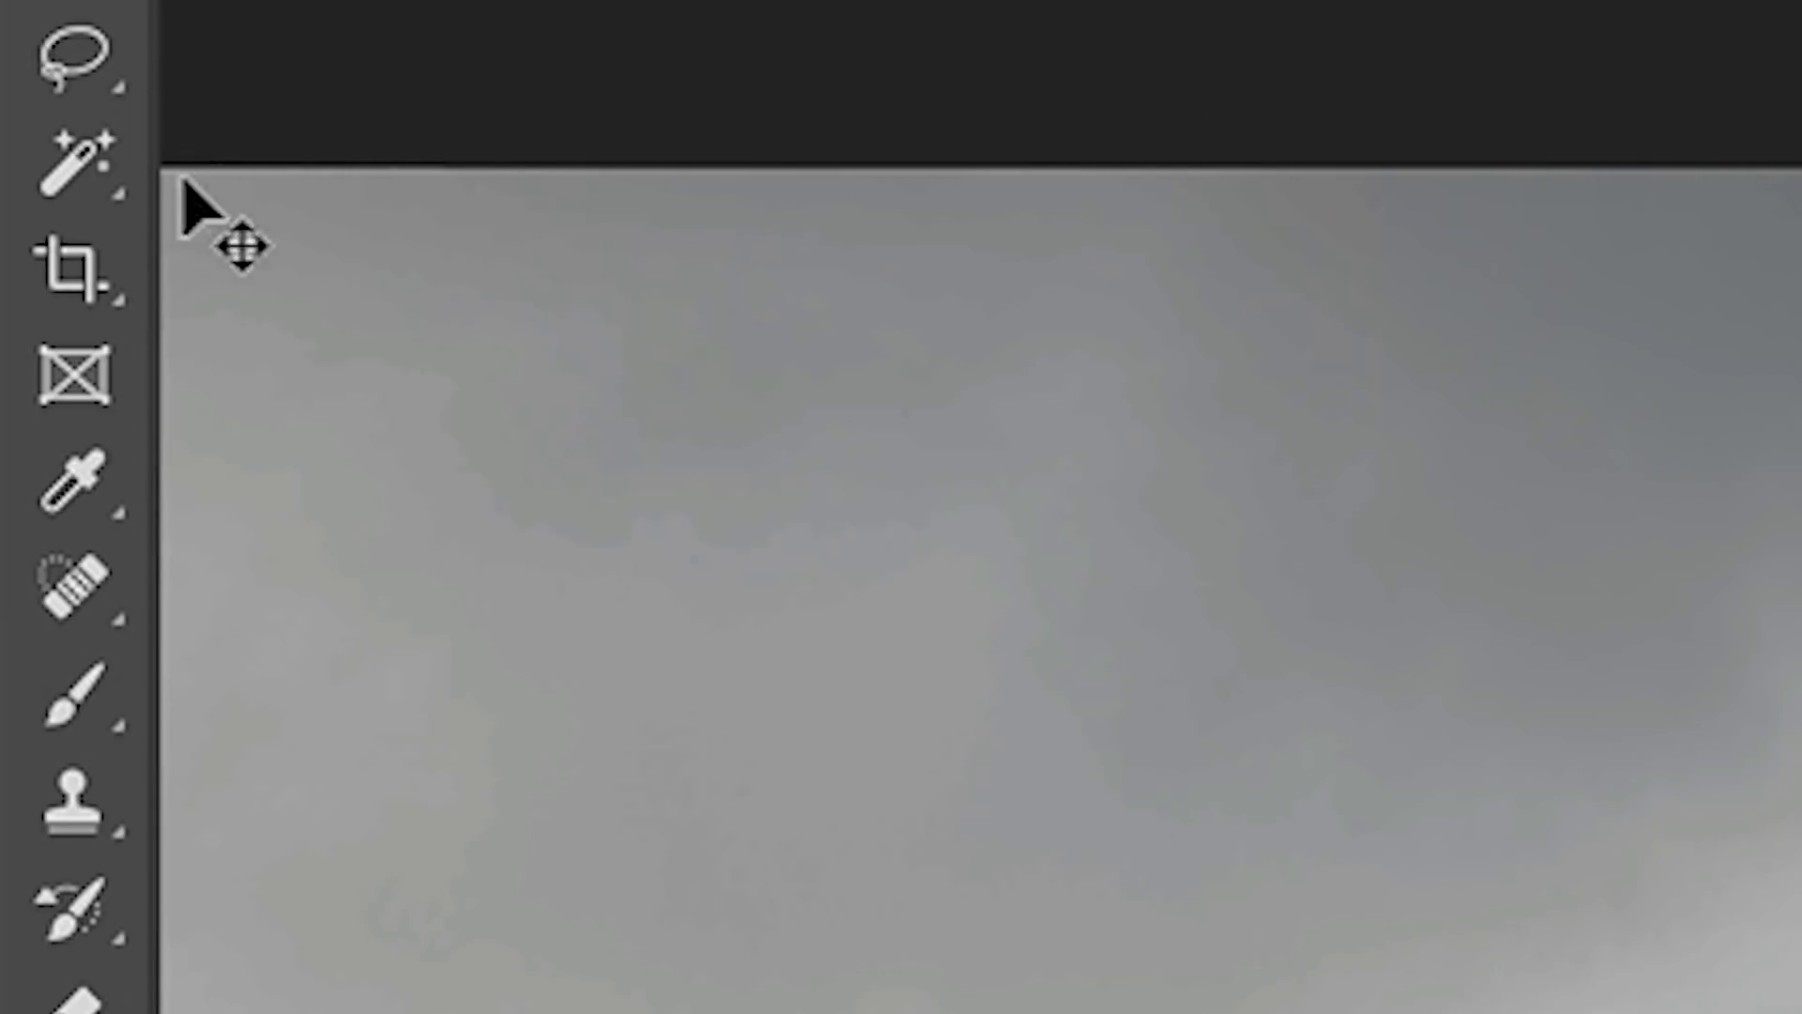
# Step: Magic Wand-select the grey sky at 5 by 5 Average, then target the top layer's mask
pyautogui.rightClick(89, 181)
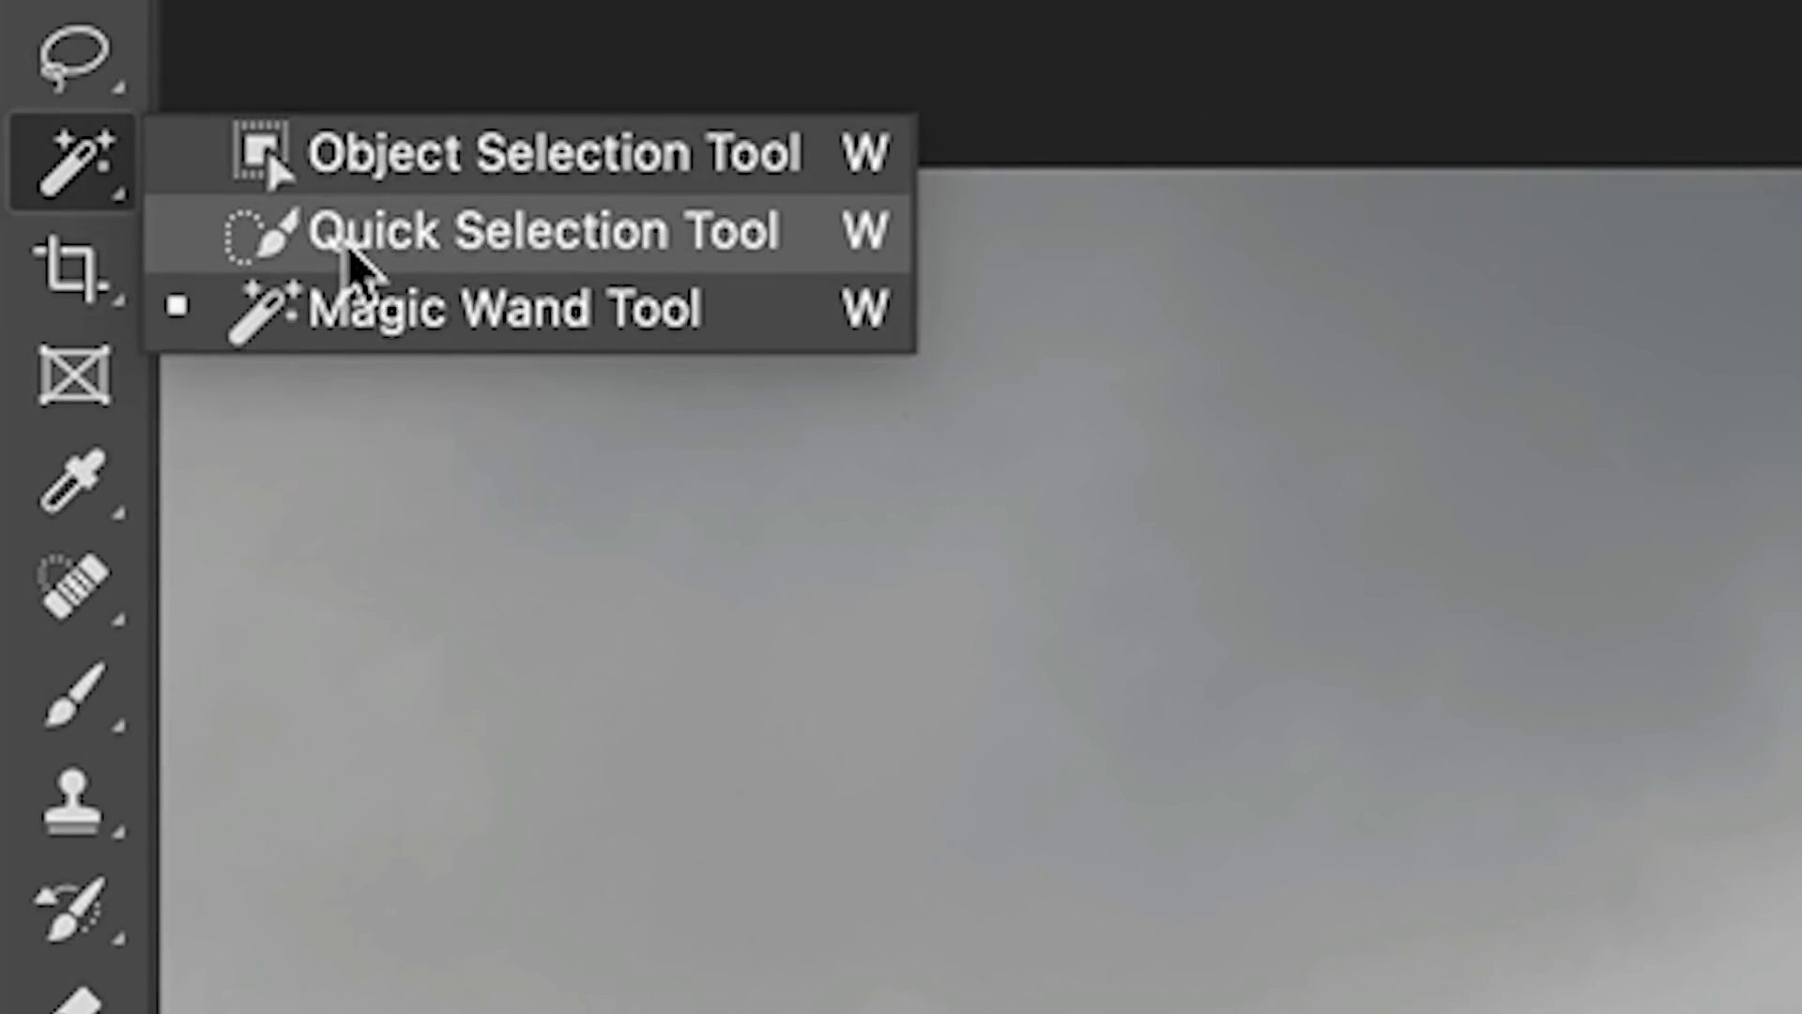
pyautogui.click(363, 304)
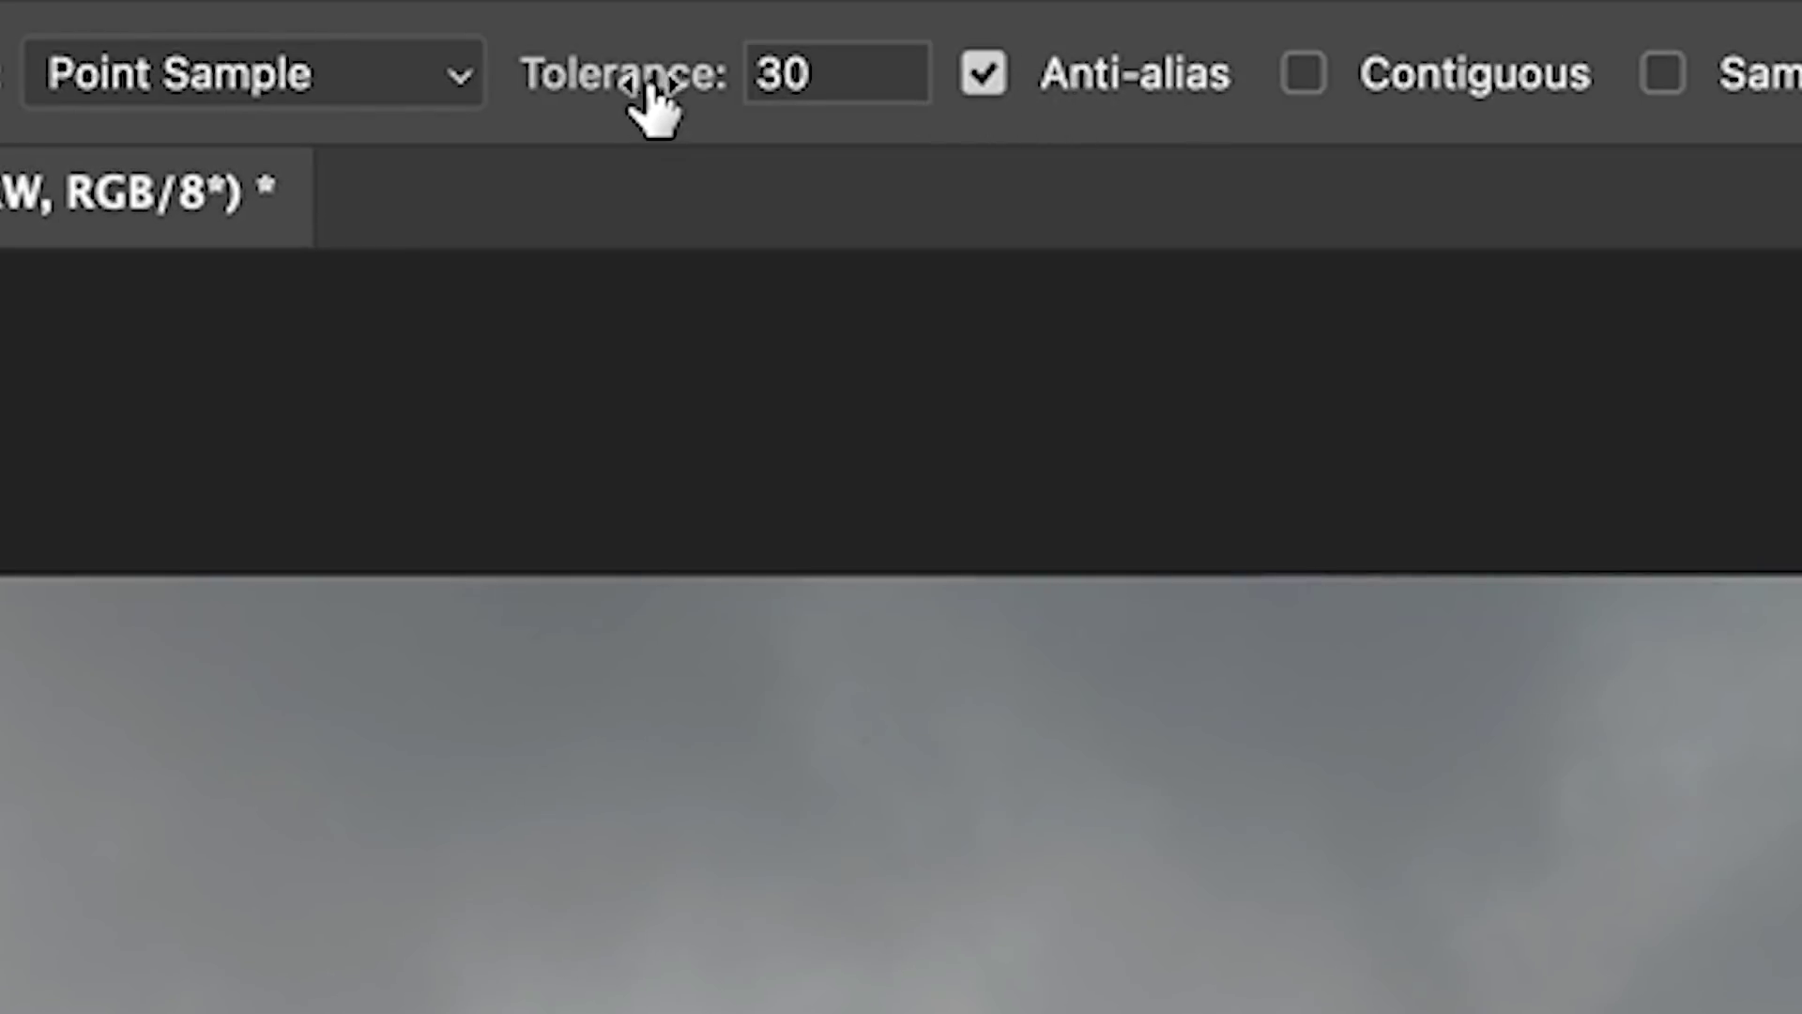
pyautogui.click(450, 77)
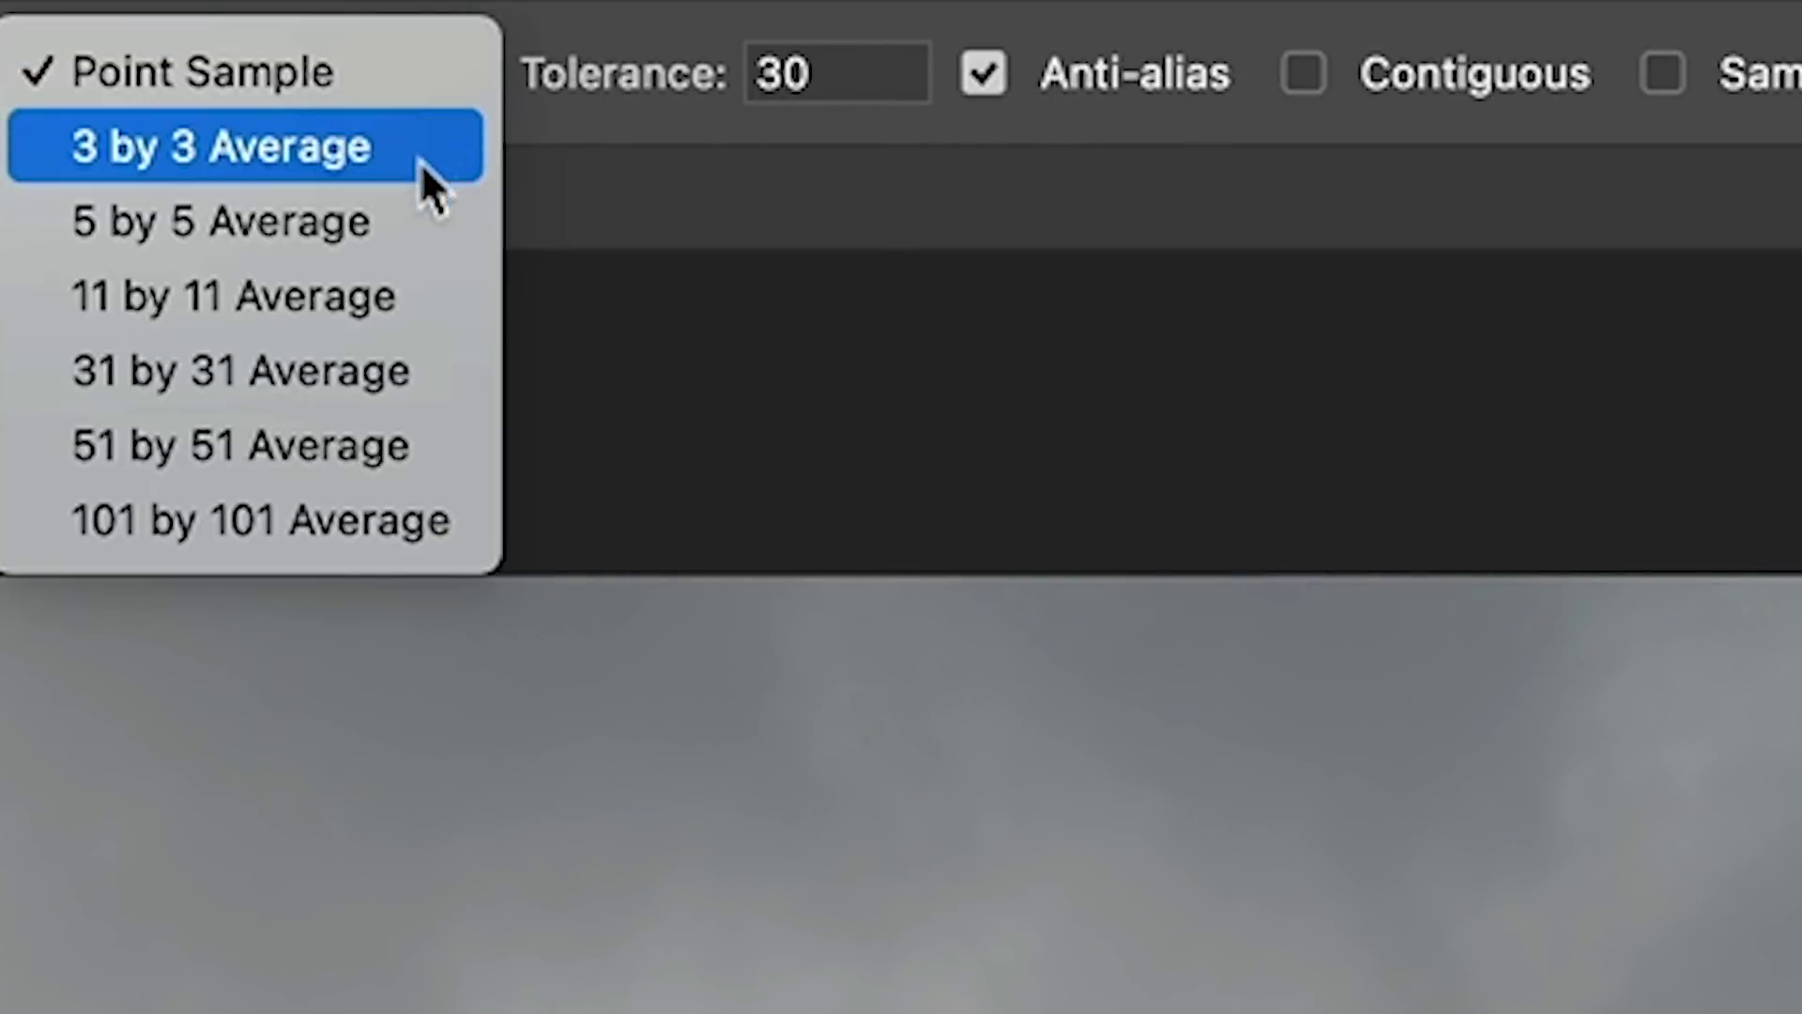
pyautogui.click(418, 222)
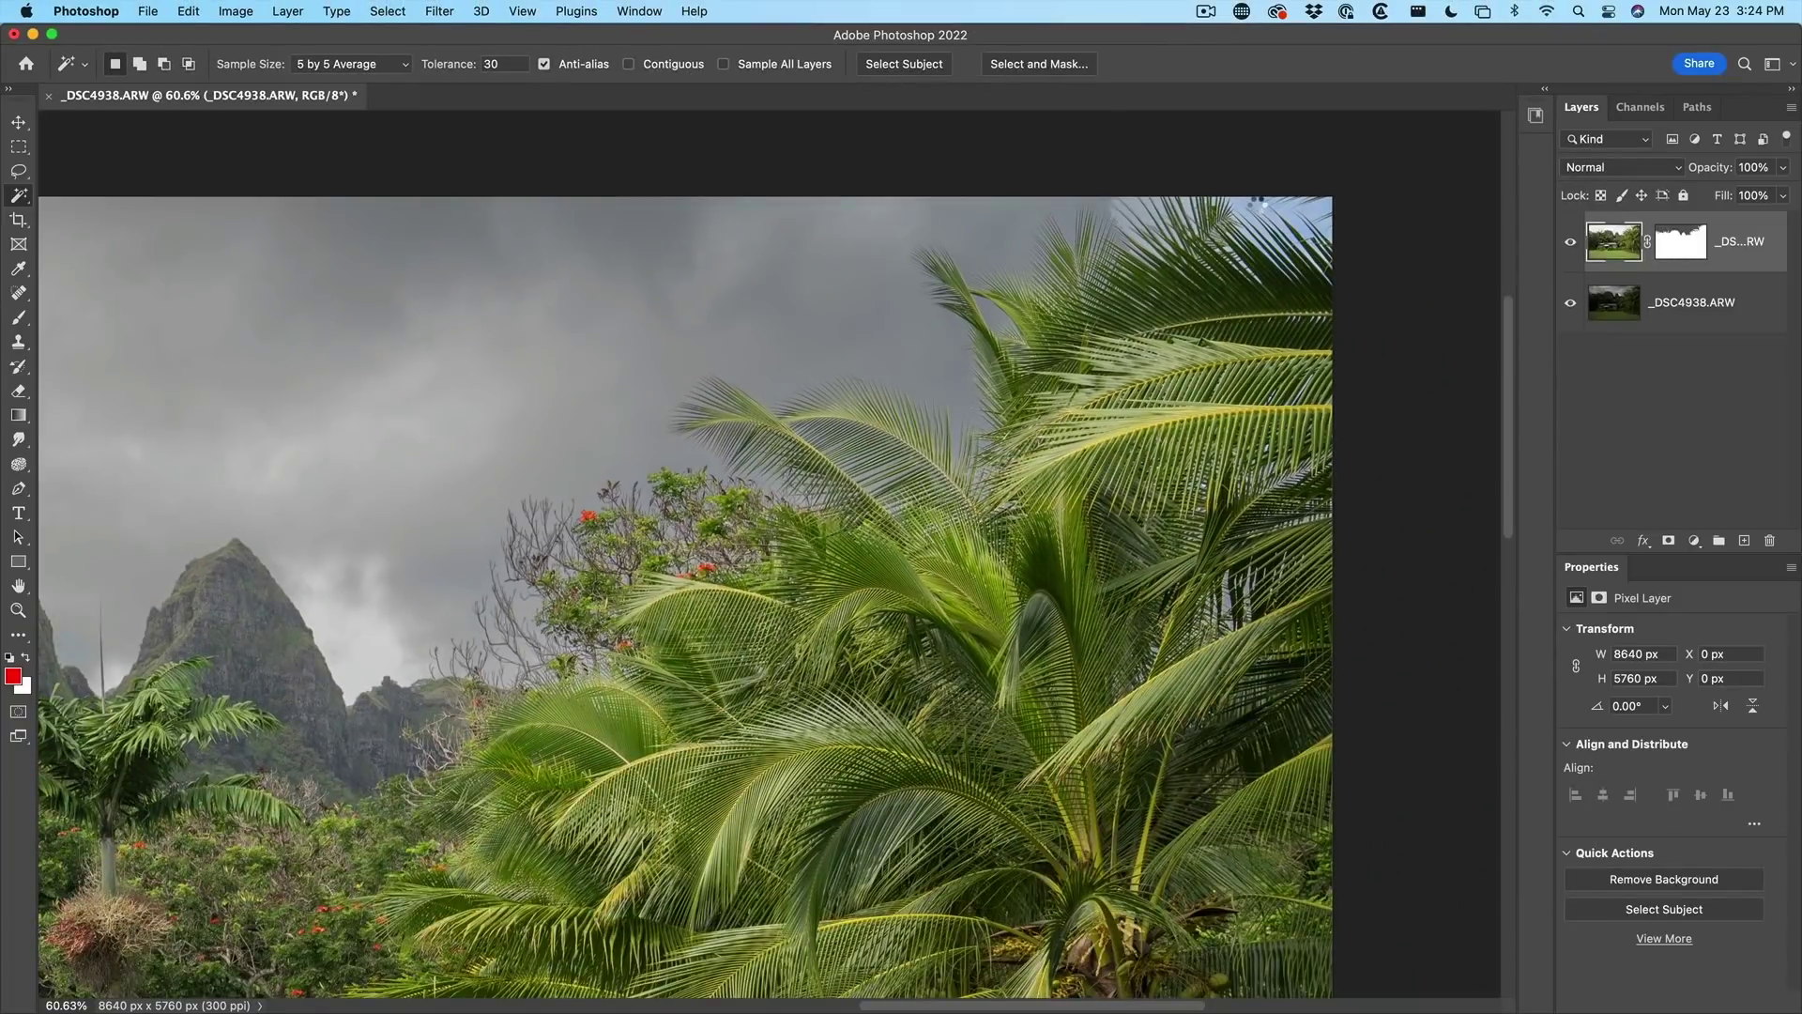
pyautogui.click(1263, 204)
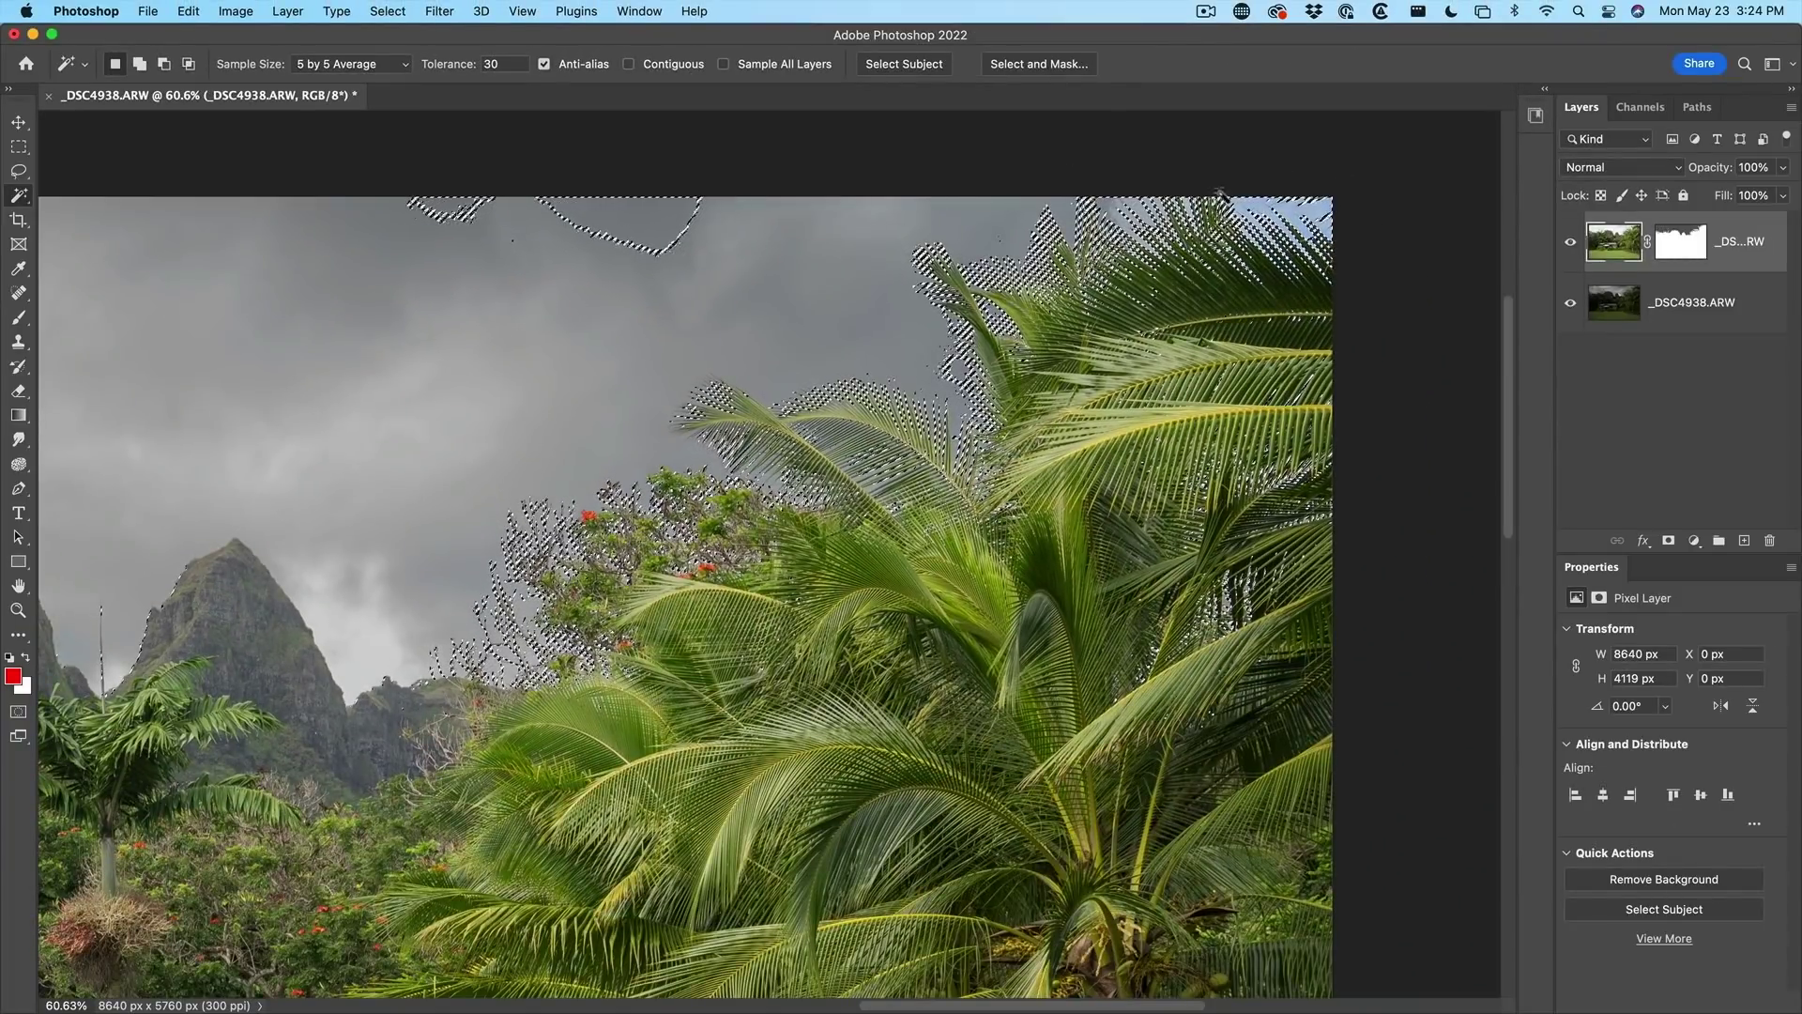
pyautogui.click(1683, 244)
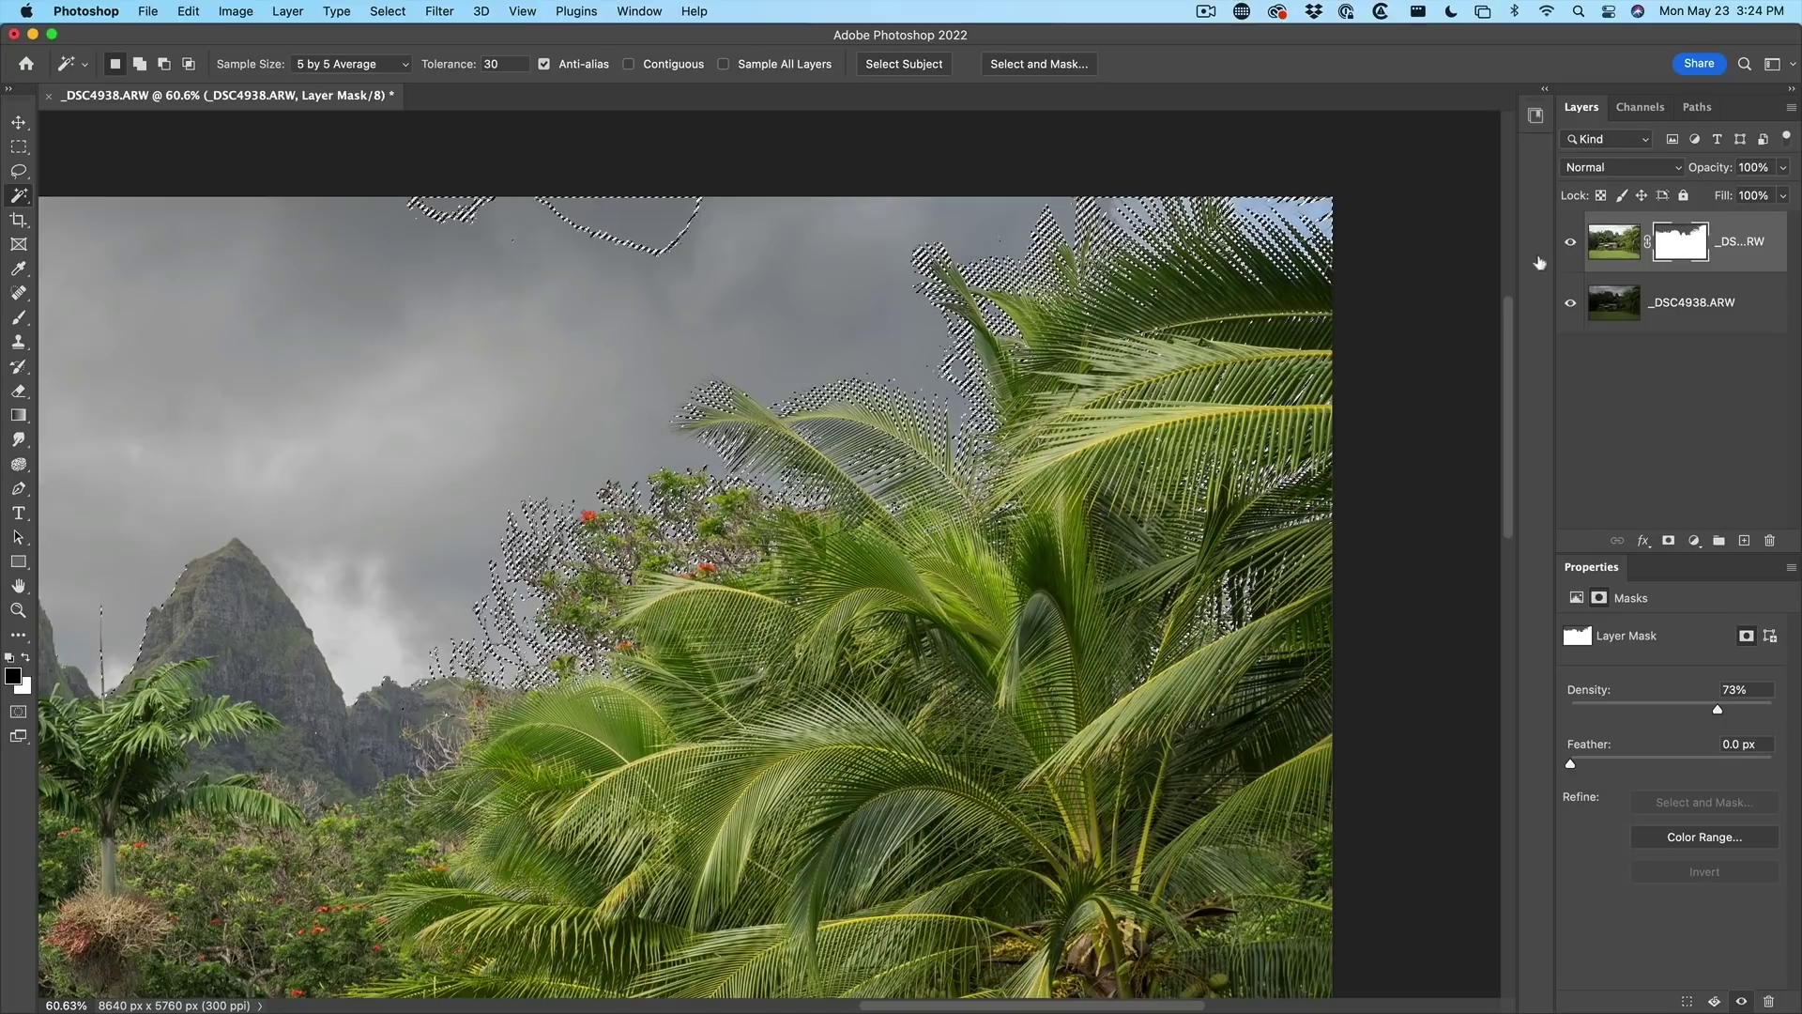
# Step: With the Brush active, target _DSC4938.ARW, compare by toggling the top exposure, and add an empty layer
pyautogui.press('b')
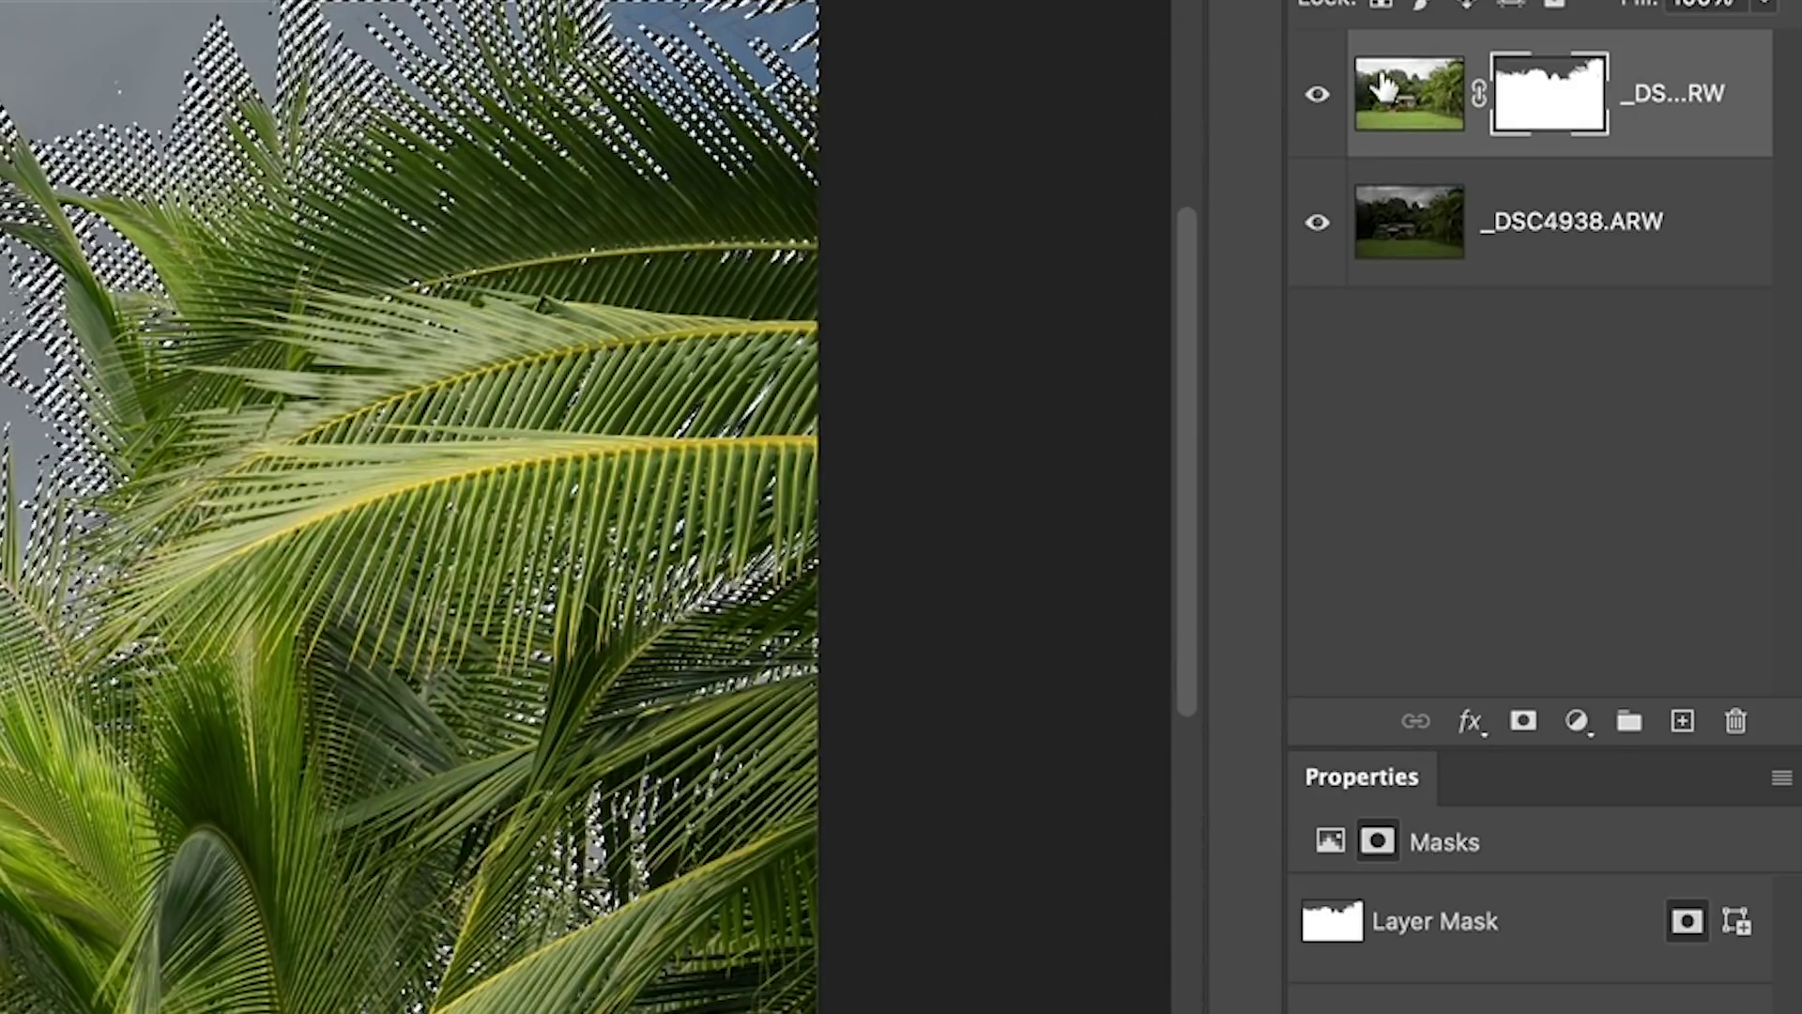
pyautogui.click(1423, 215)
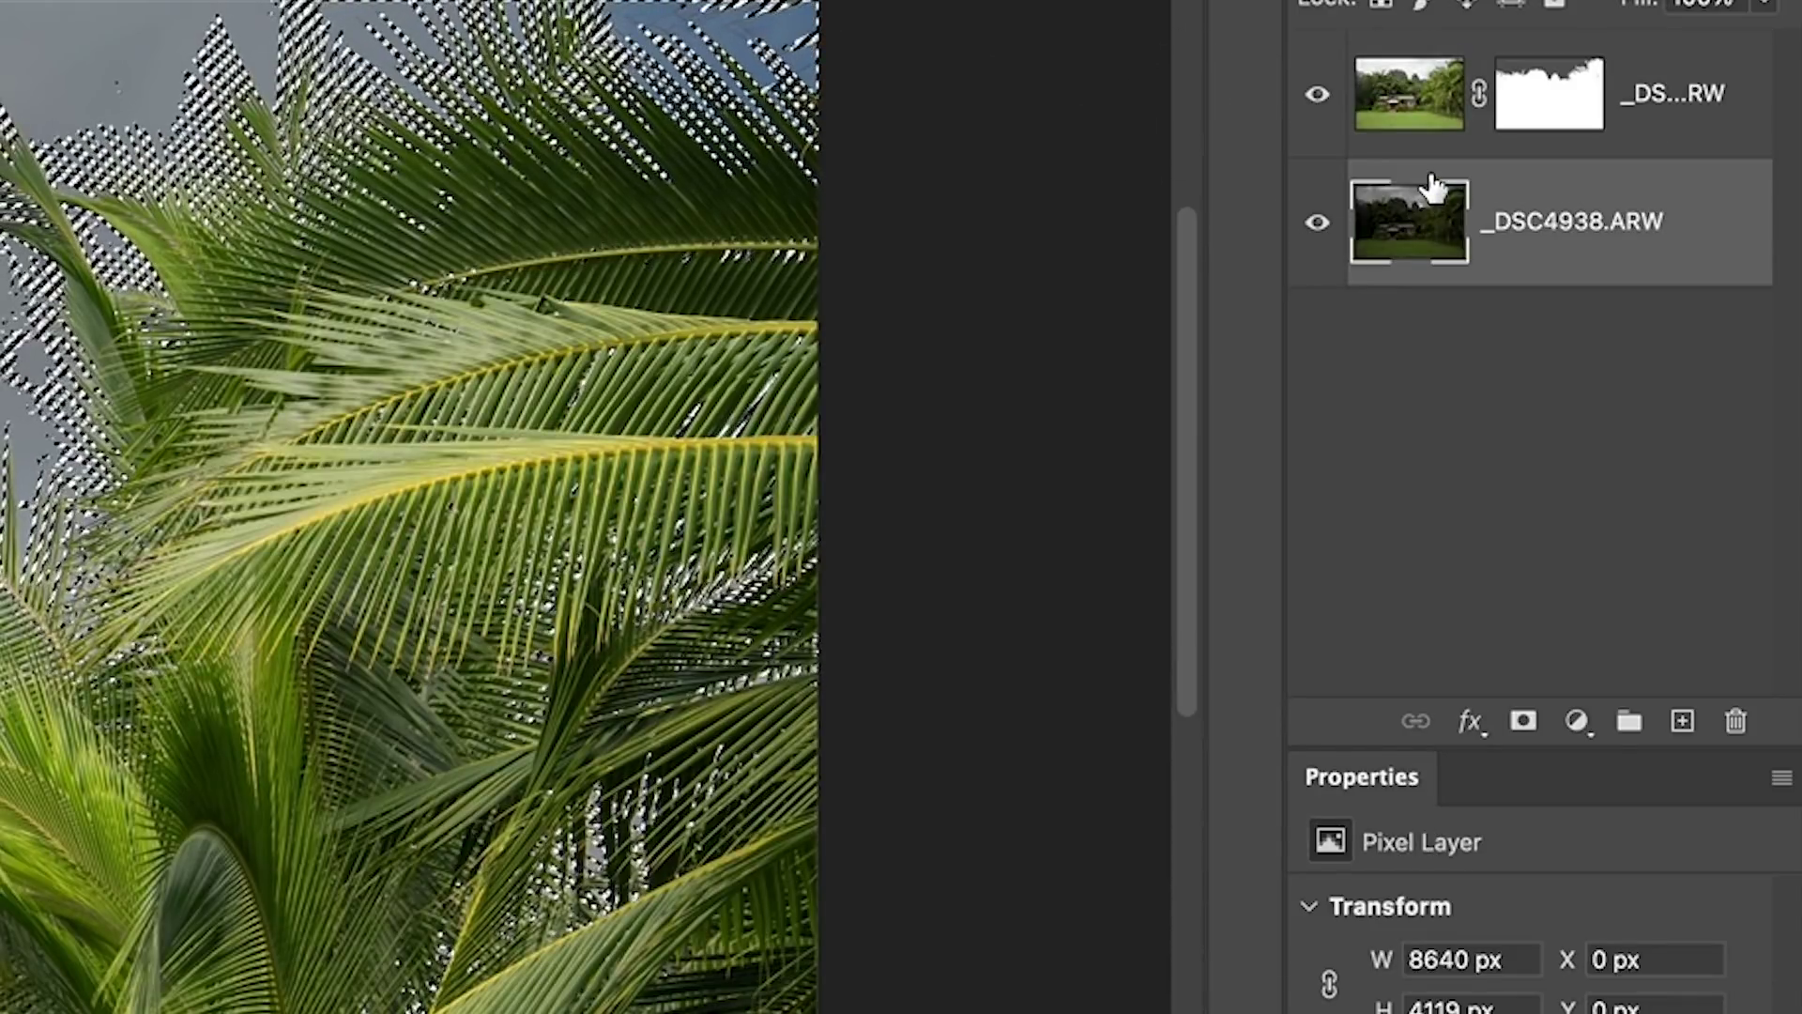
pyautogui.click(1317, 95)
pyautogui.click(1317, 94)
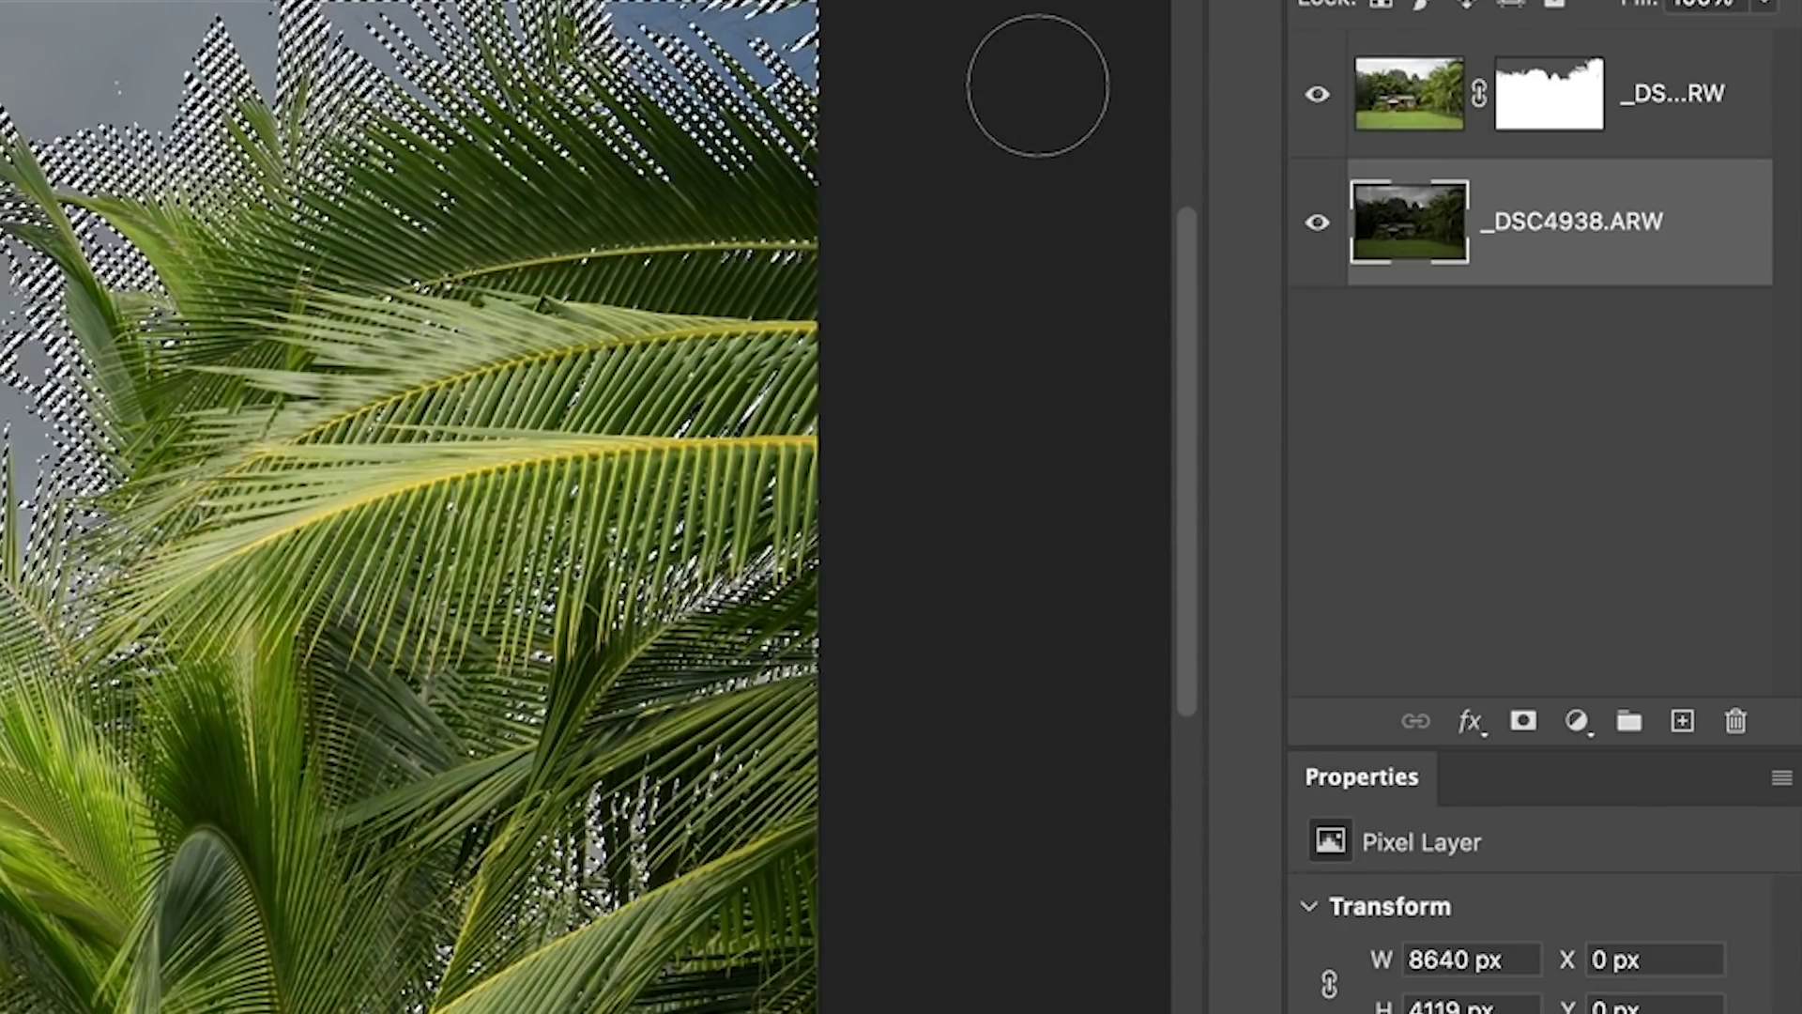
pyautogui.click(1681, 720)
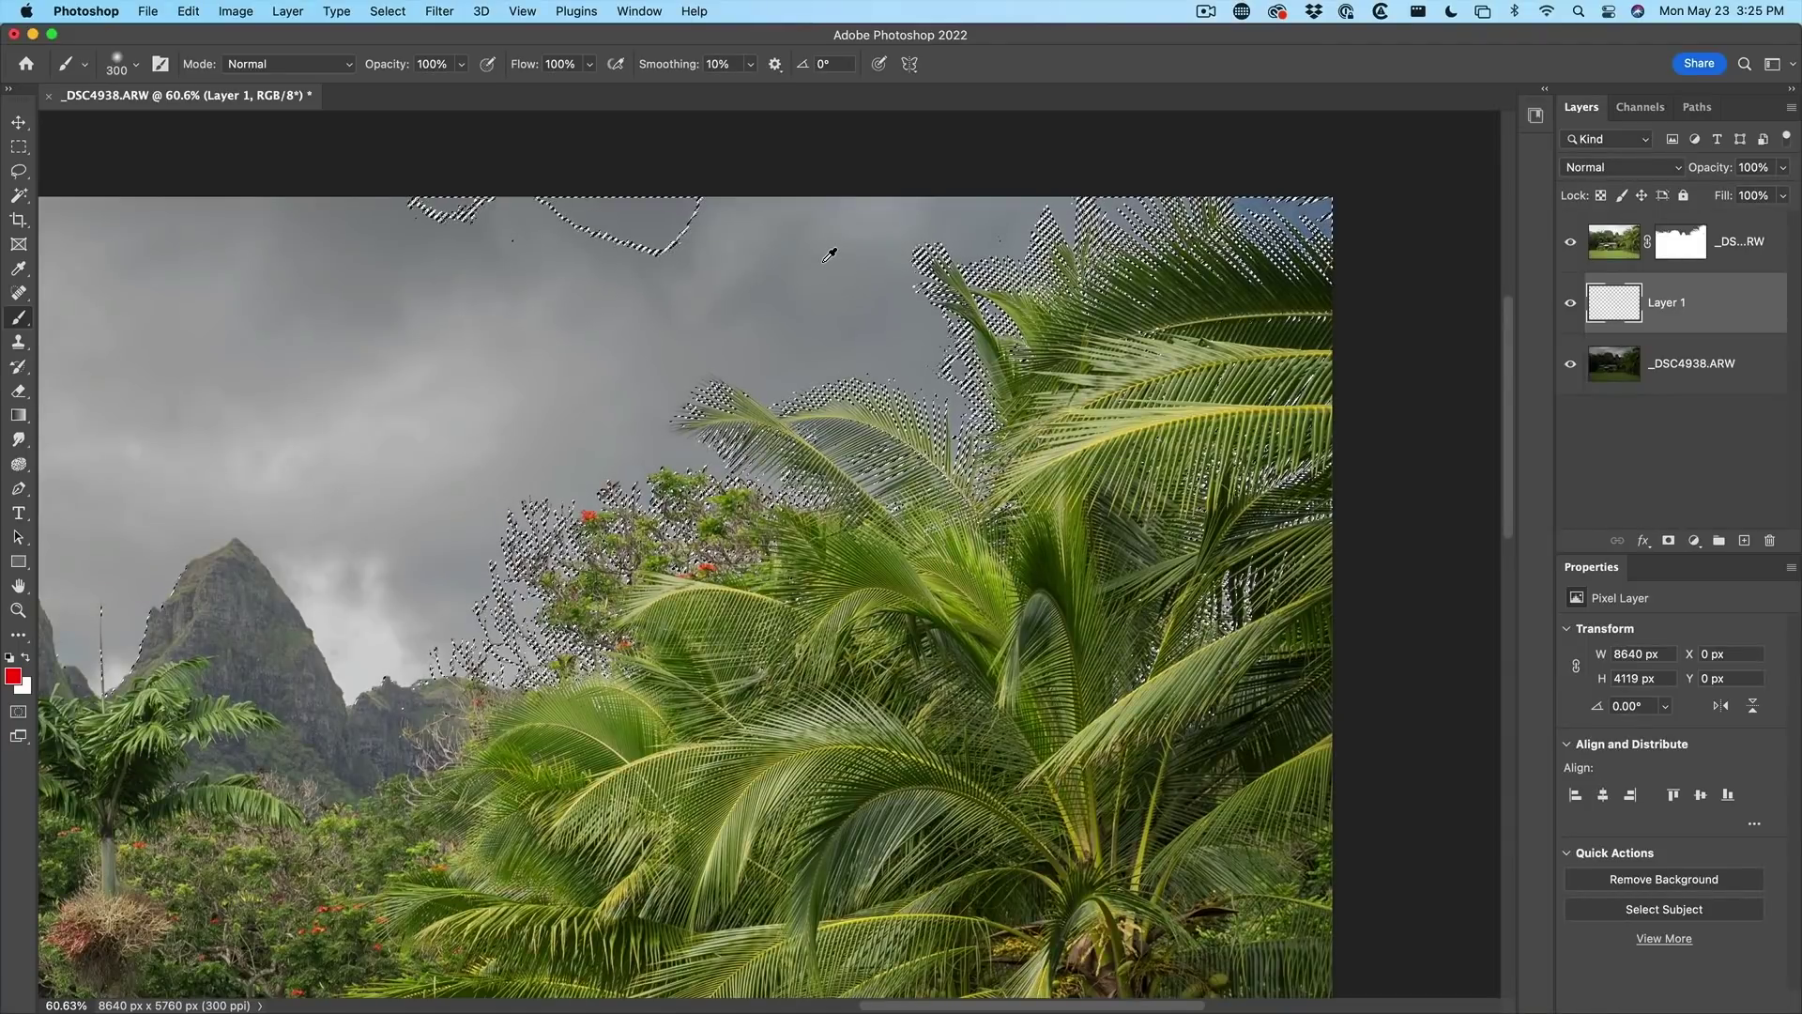
# Step: Sample the sky's grey as paint colour for Layer 1, then deselect the palm-gap selection
pyautogui.keyDown('alt'); pyautogui.click(831, 255); pyautogui.keyUp('alt')
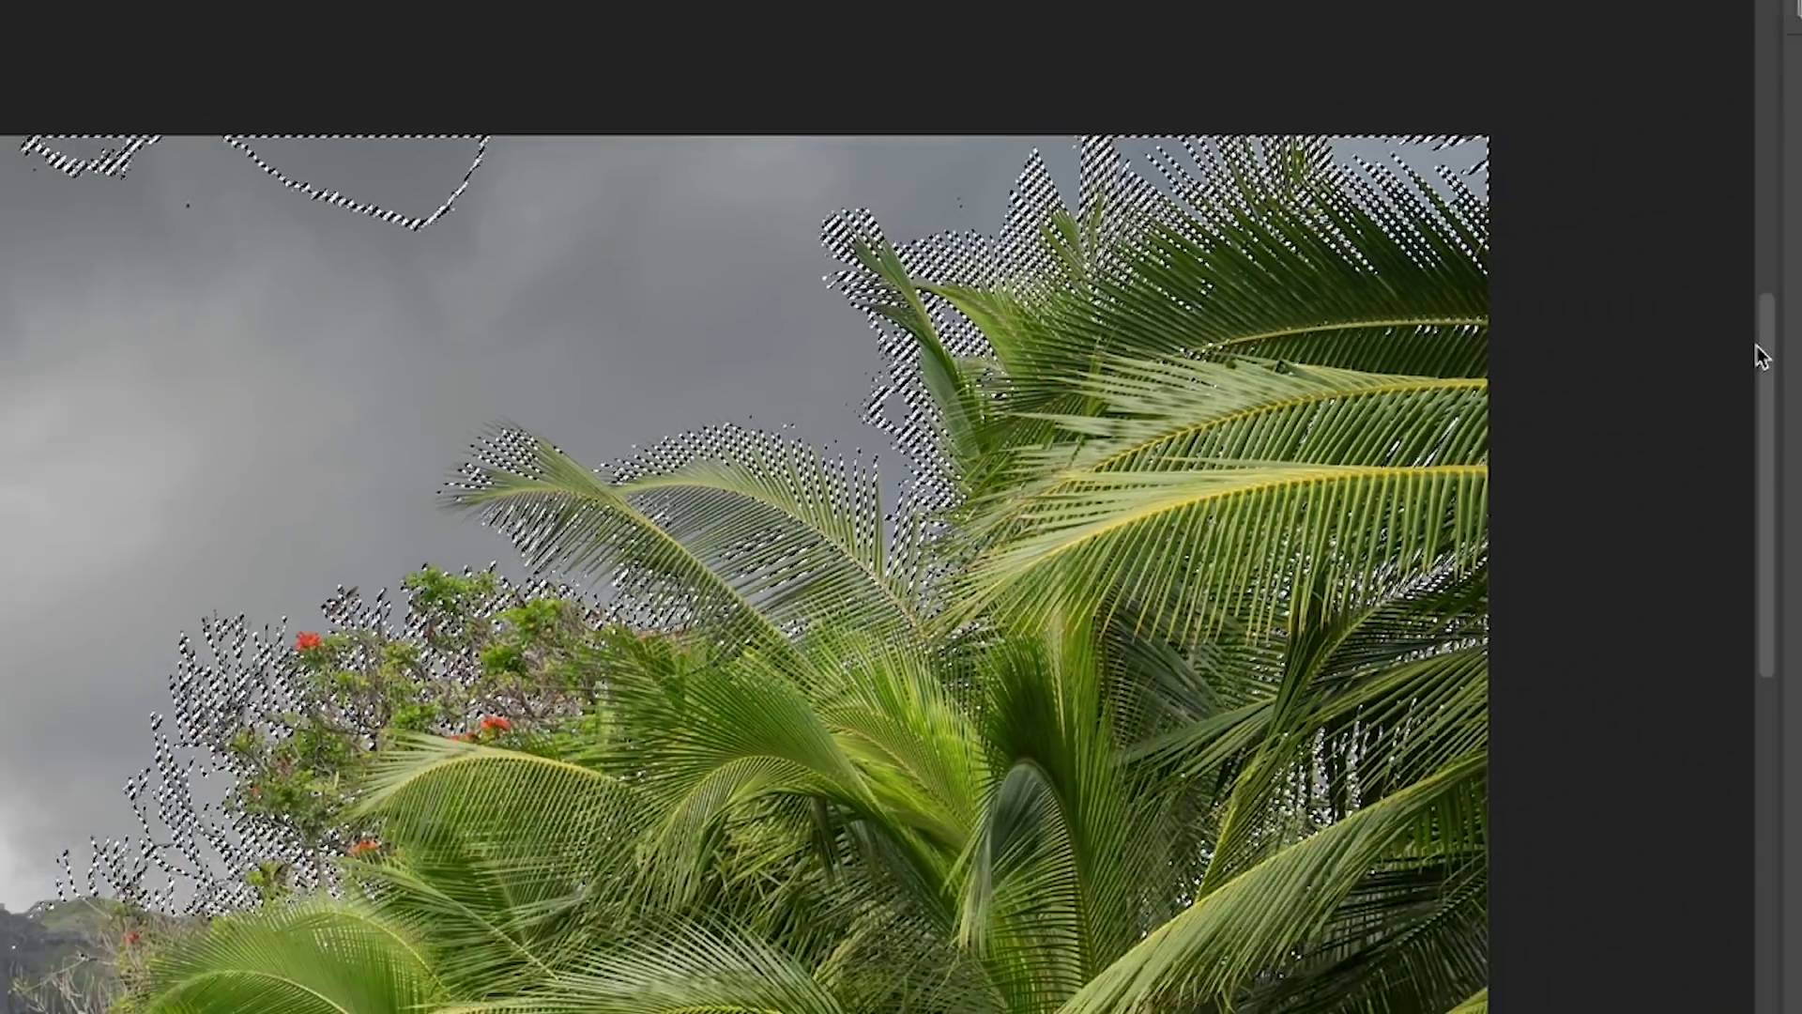
pyautogui.press('super+d')
pyautogui.scroll(-2, 1436, 329)
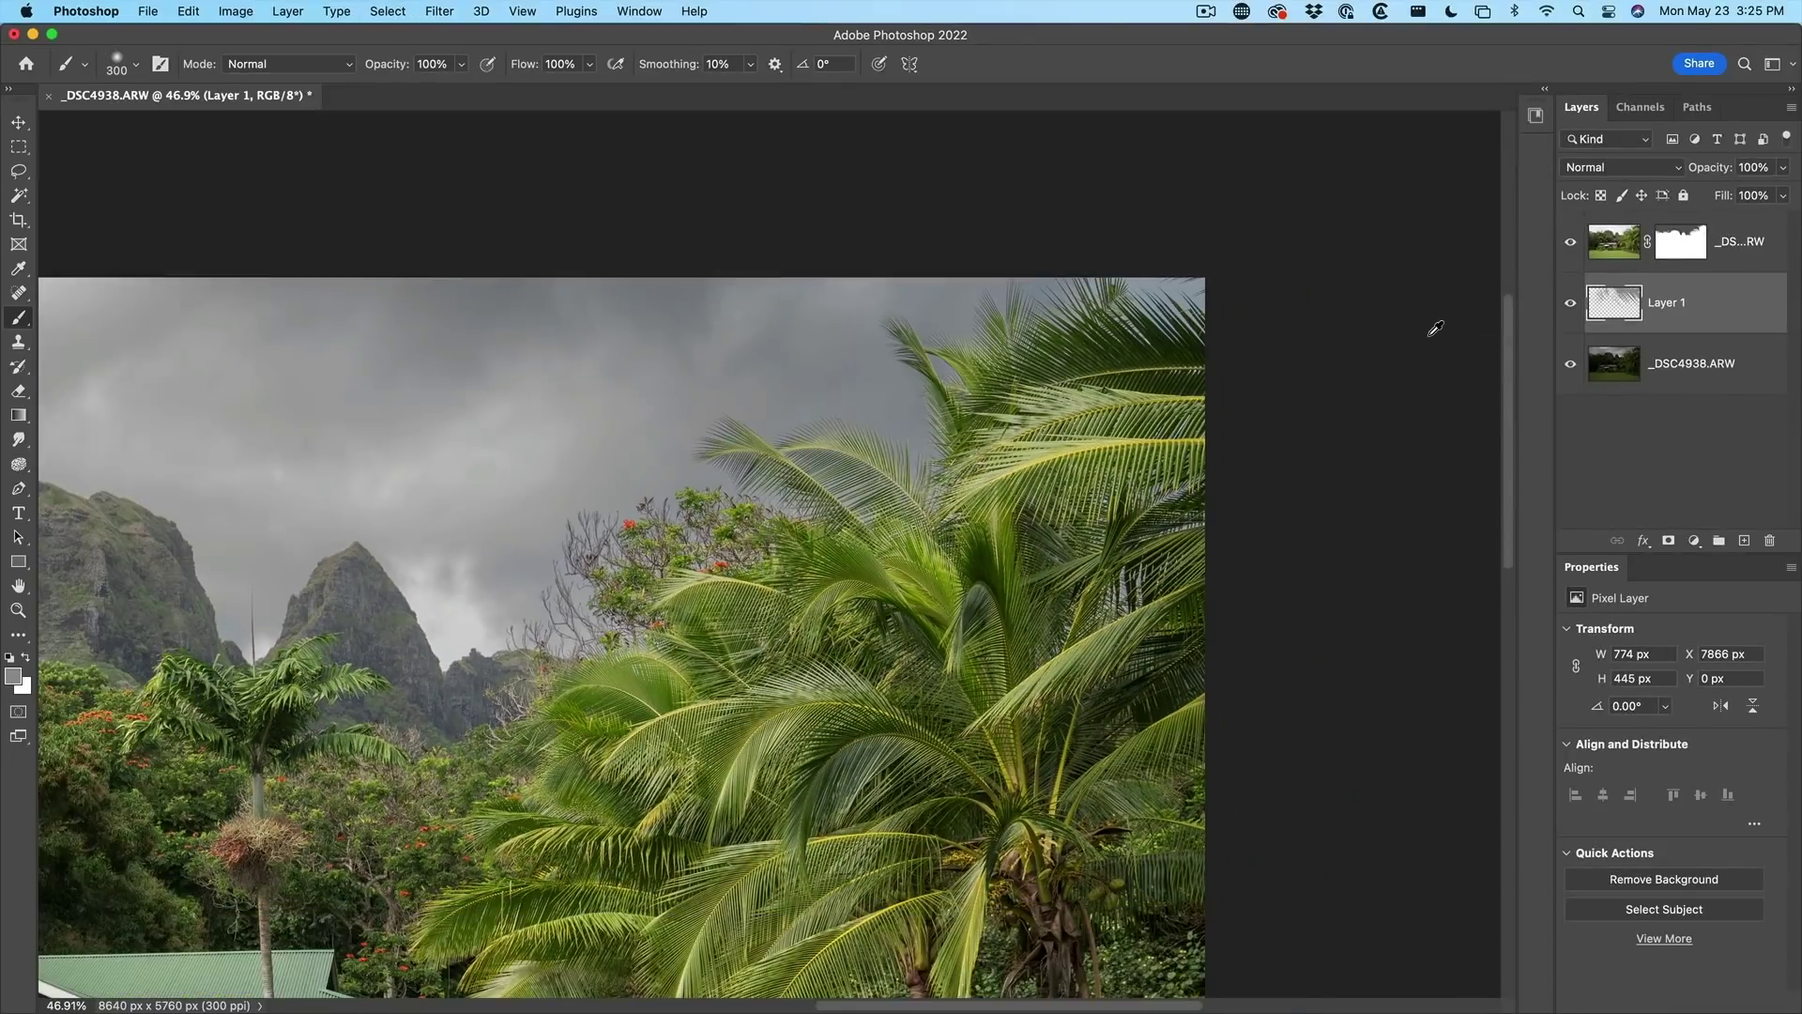
pyautogui.scroll(-4, 1398, 330)
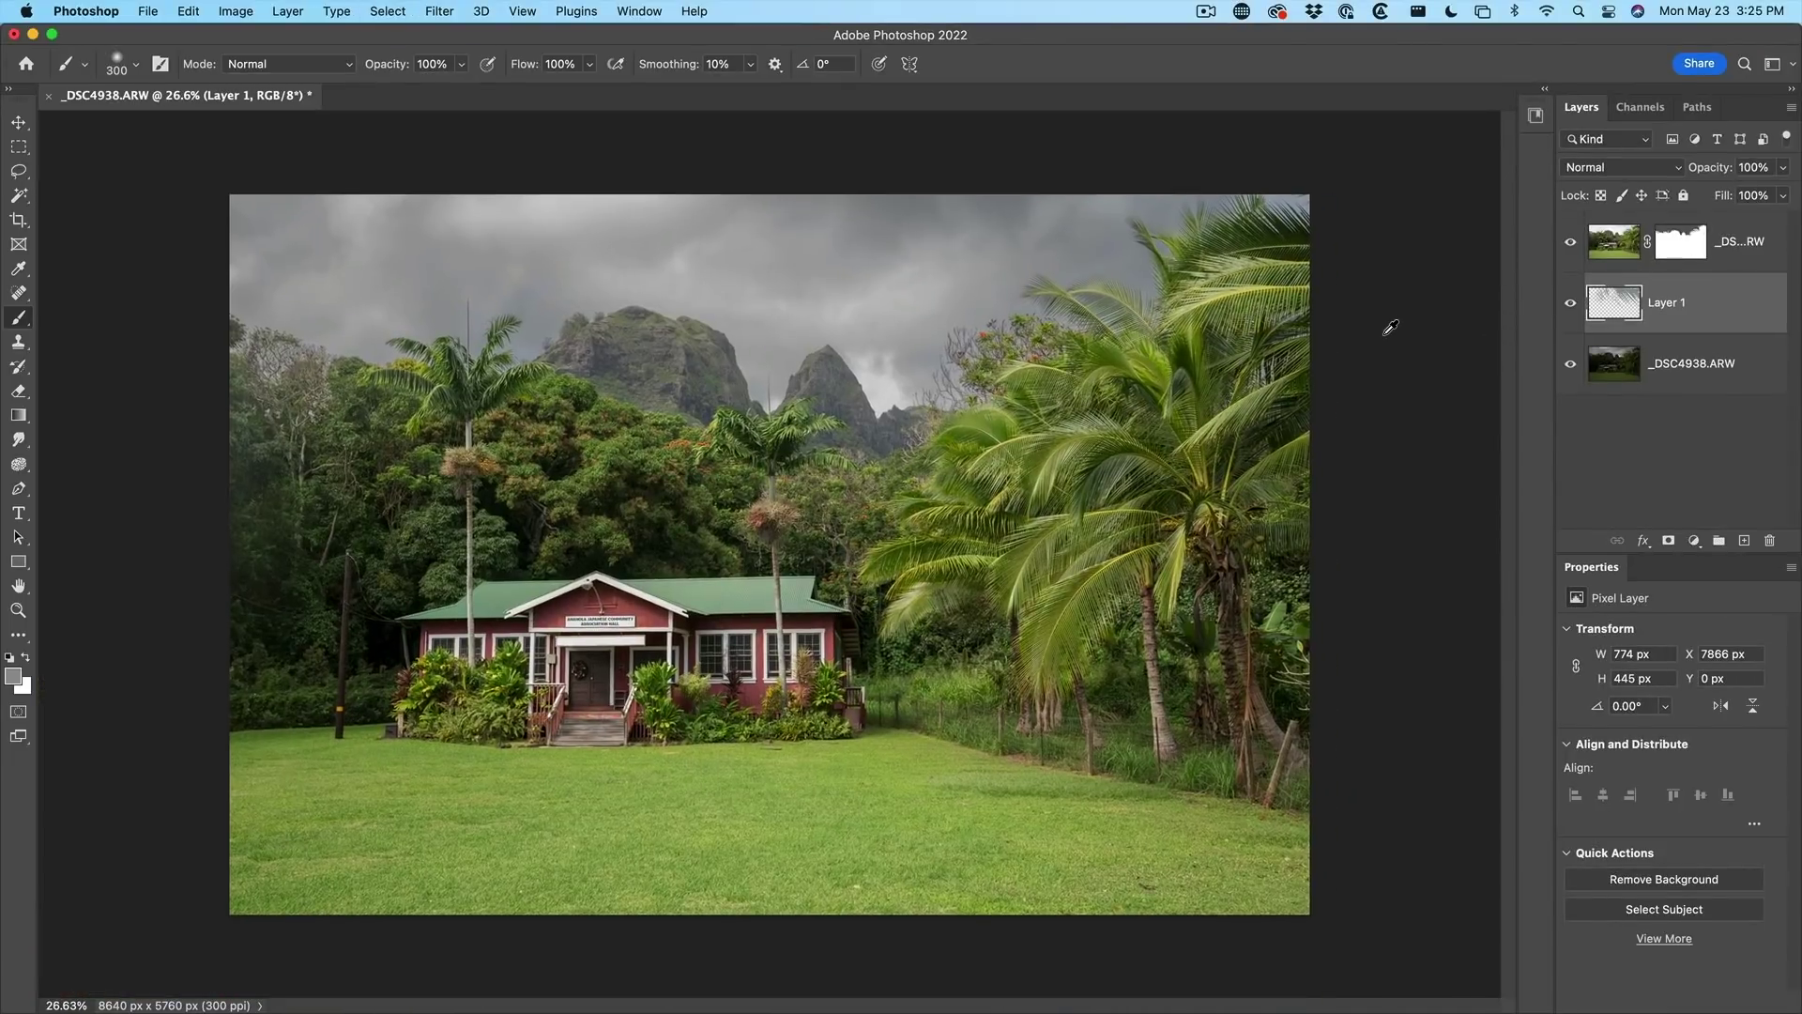
pyautogui.scroll(1, 1391, 327)
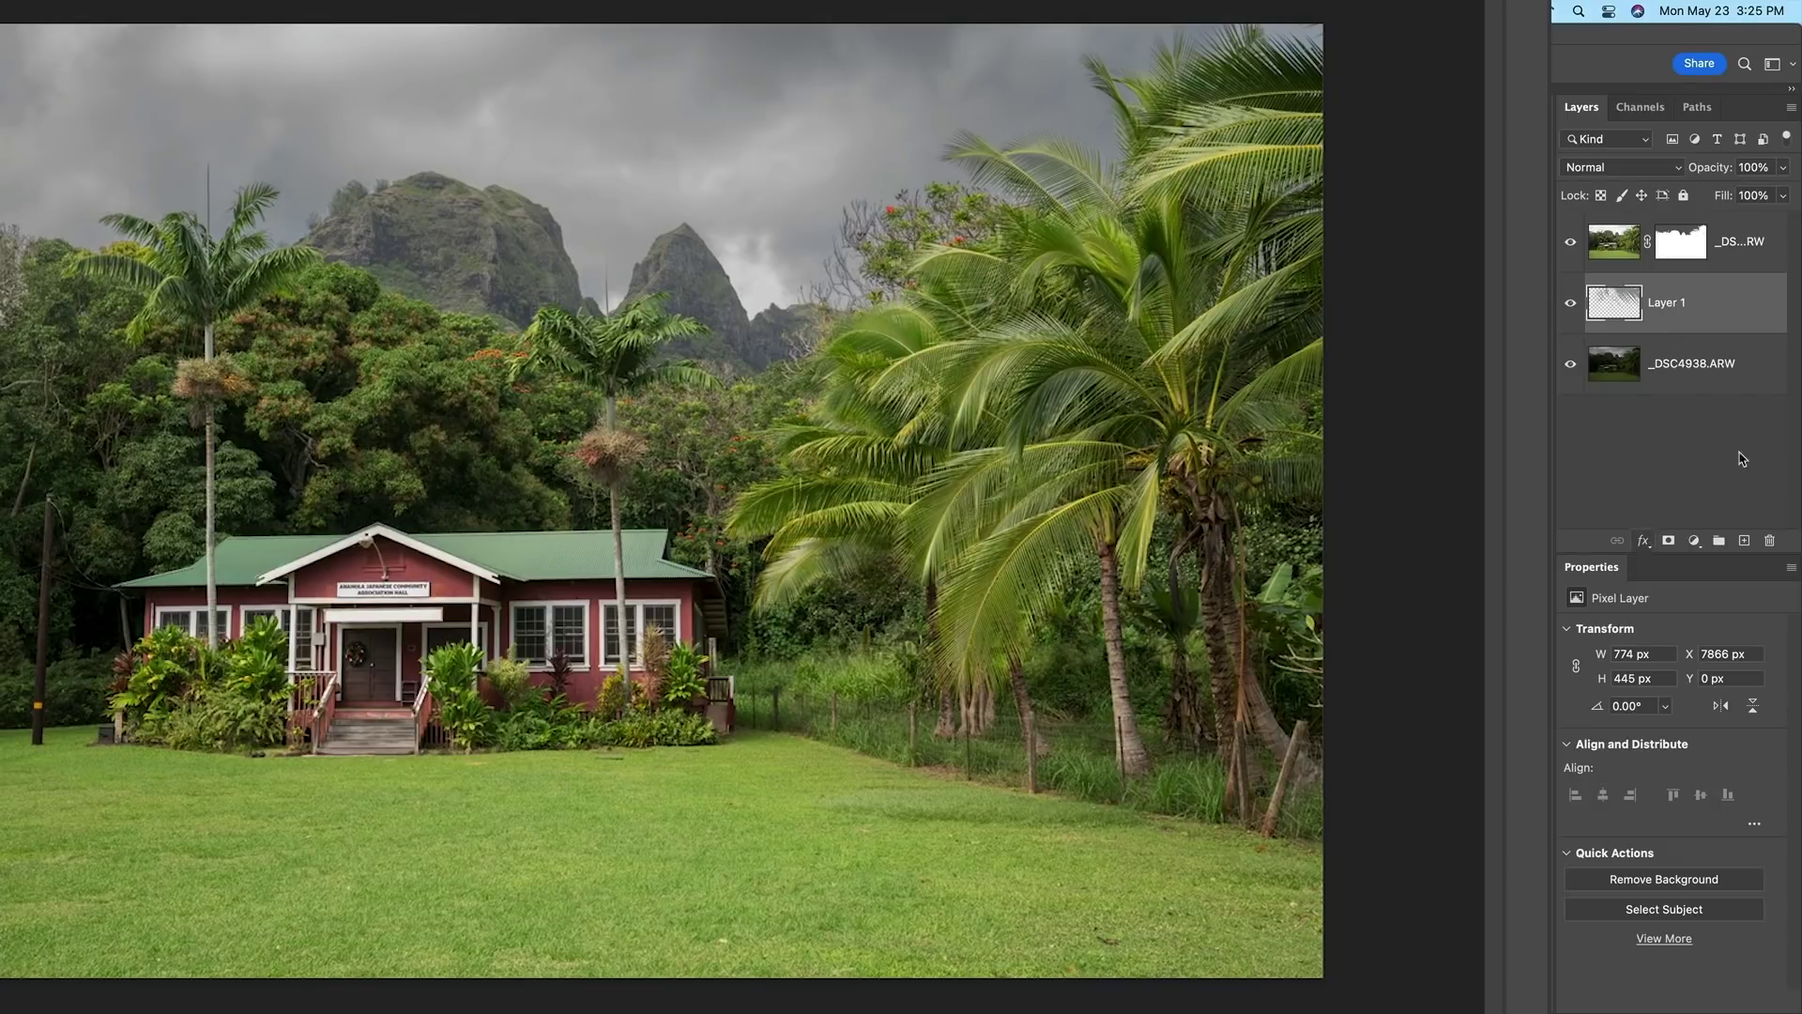
# Step: Add a Curves adjustment with a shadow point at 71/46 and a highlight point at 176/177
pyautogui.click(1694, 540)
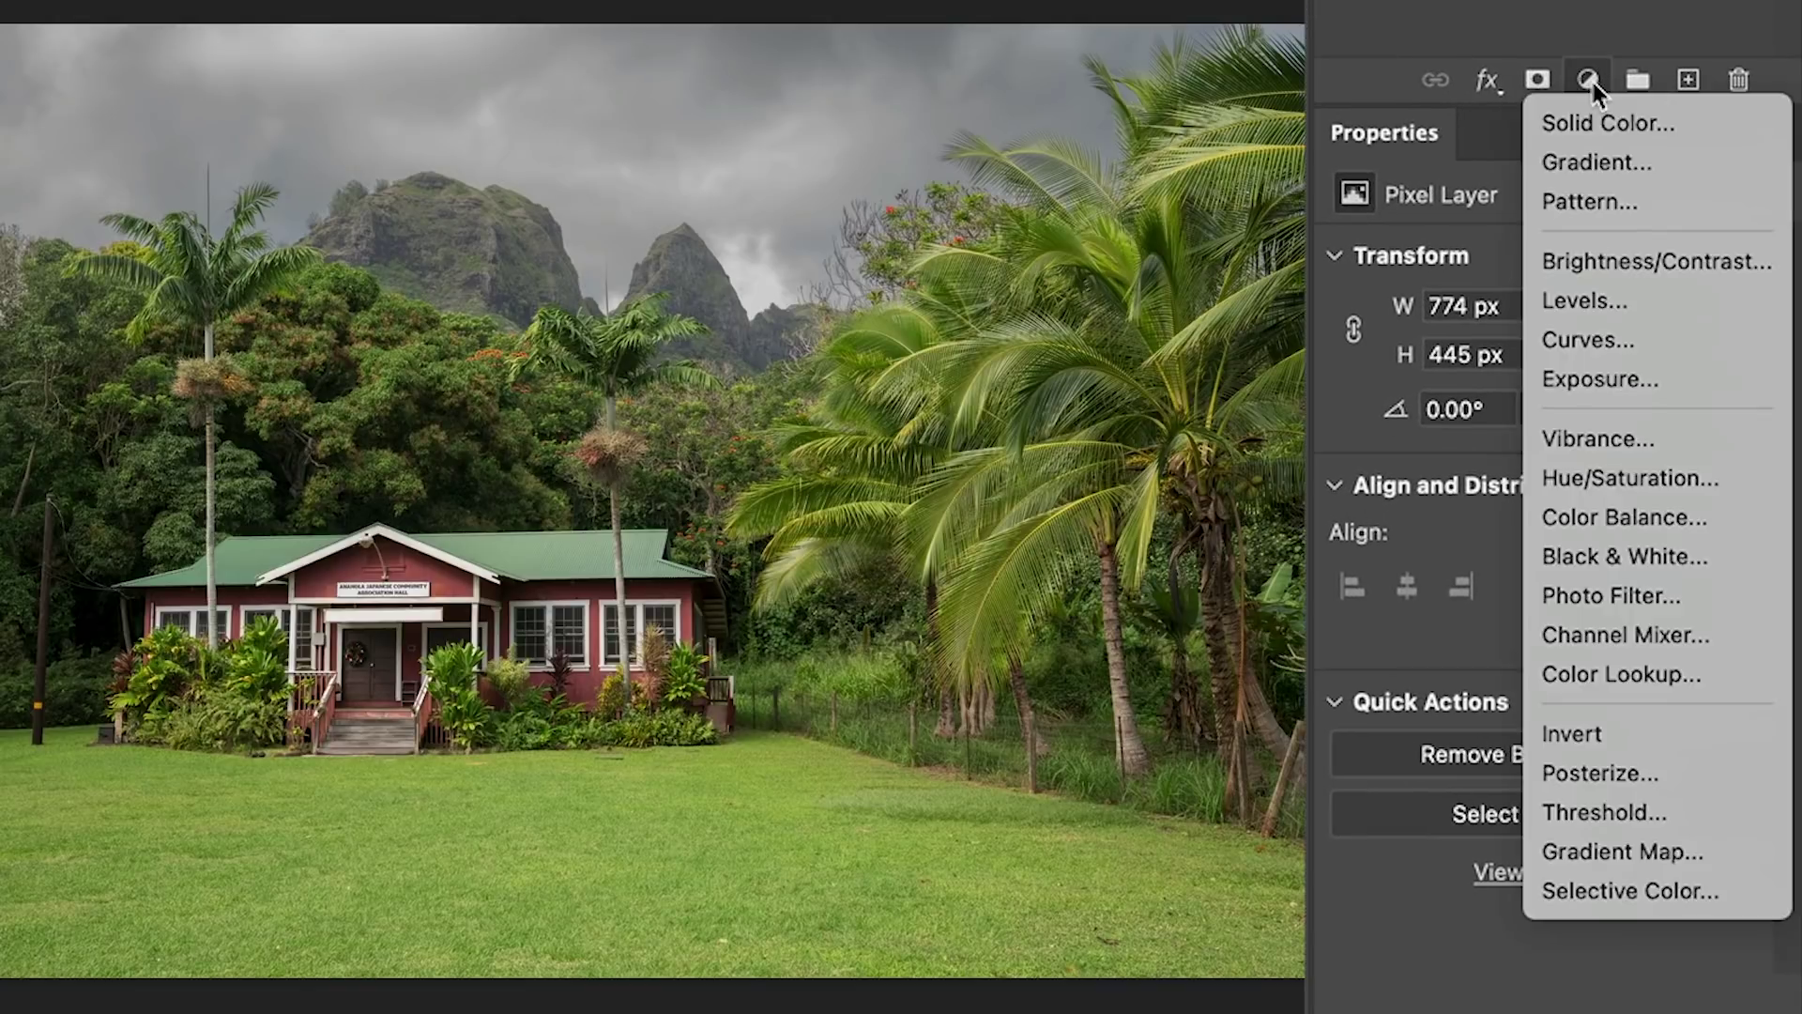
pyautogui.click(1591, 338)
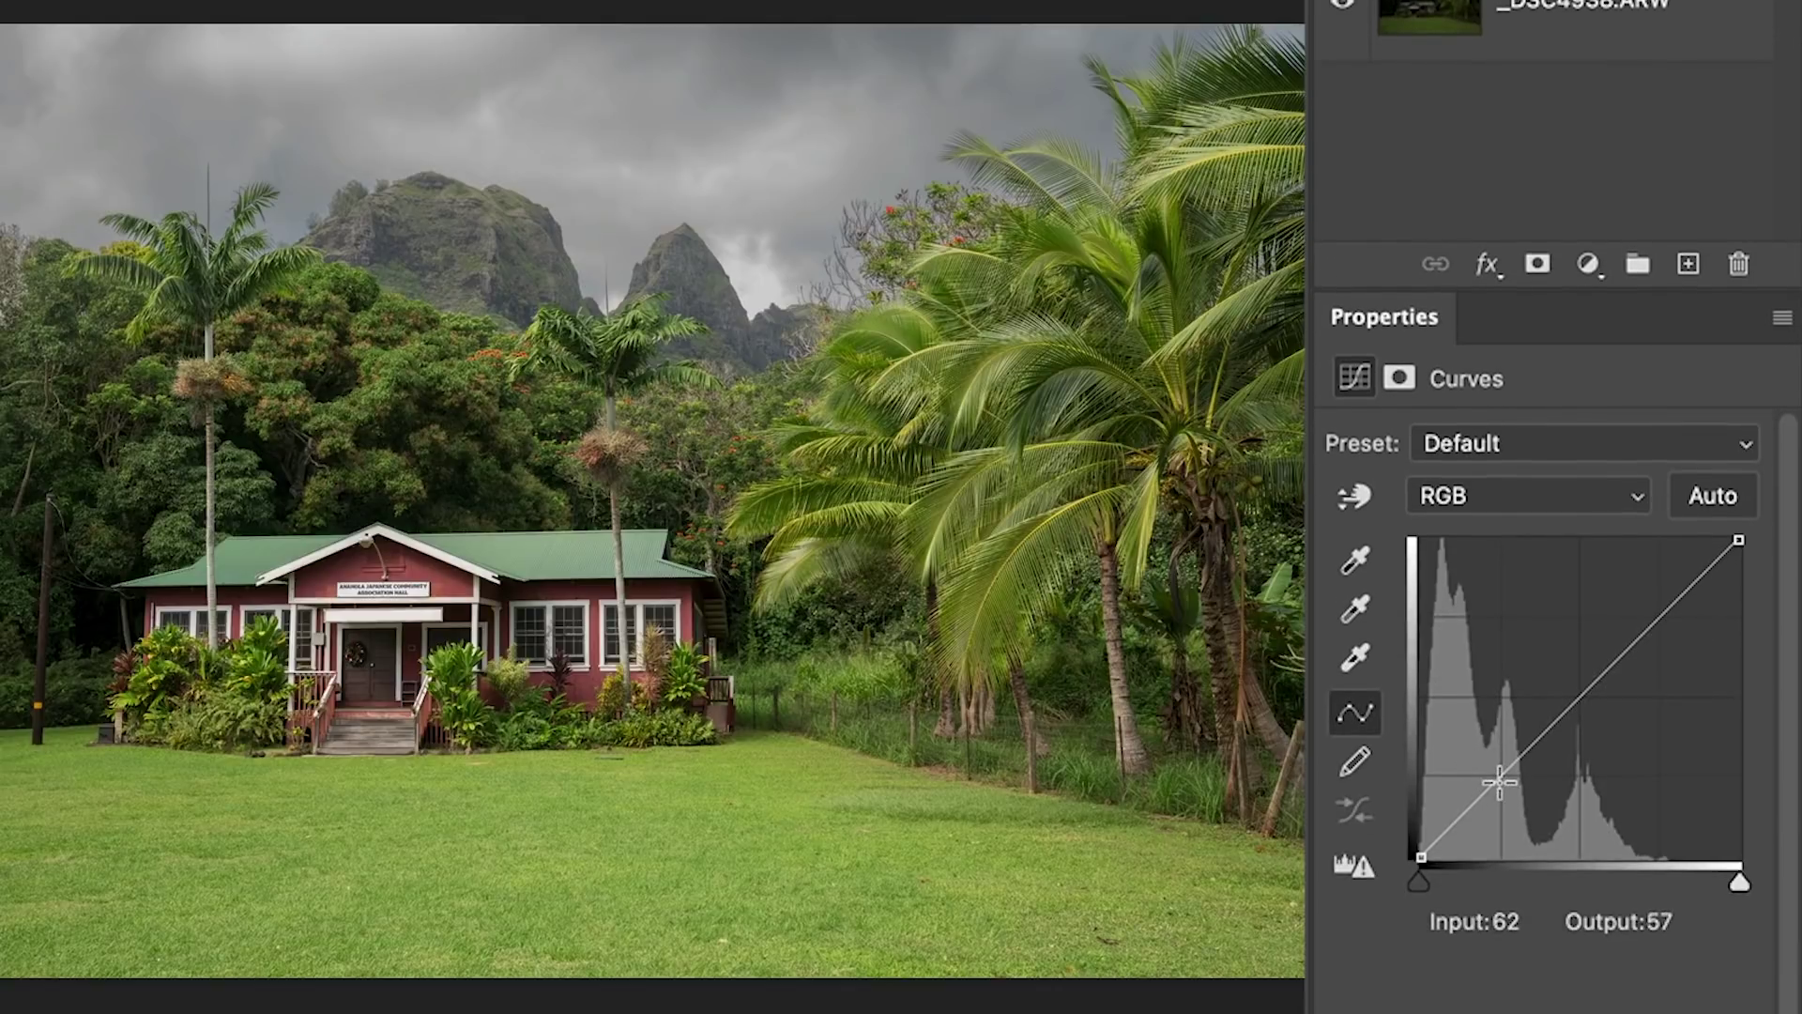
pyautogui.moveTo(1499, 771); pyautogui.dragTo(1508, 792)
pyautogui.moveTo(1512, 804); pyautogui.dragTo(1508, 797)
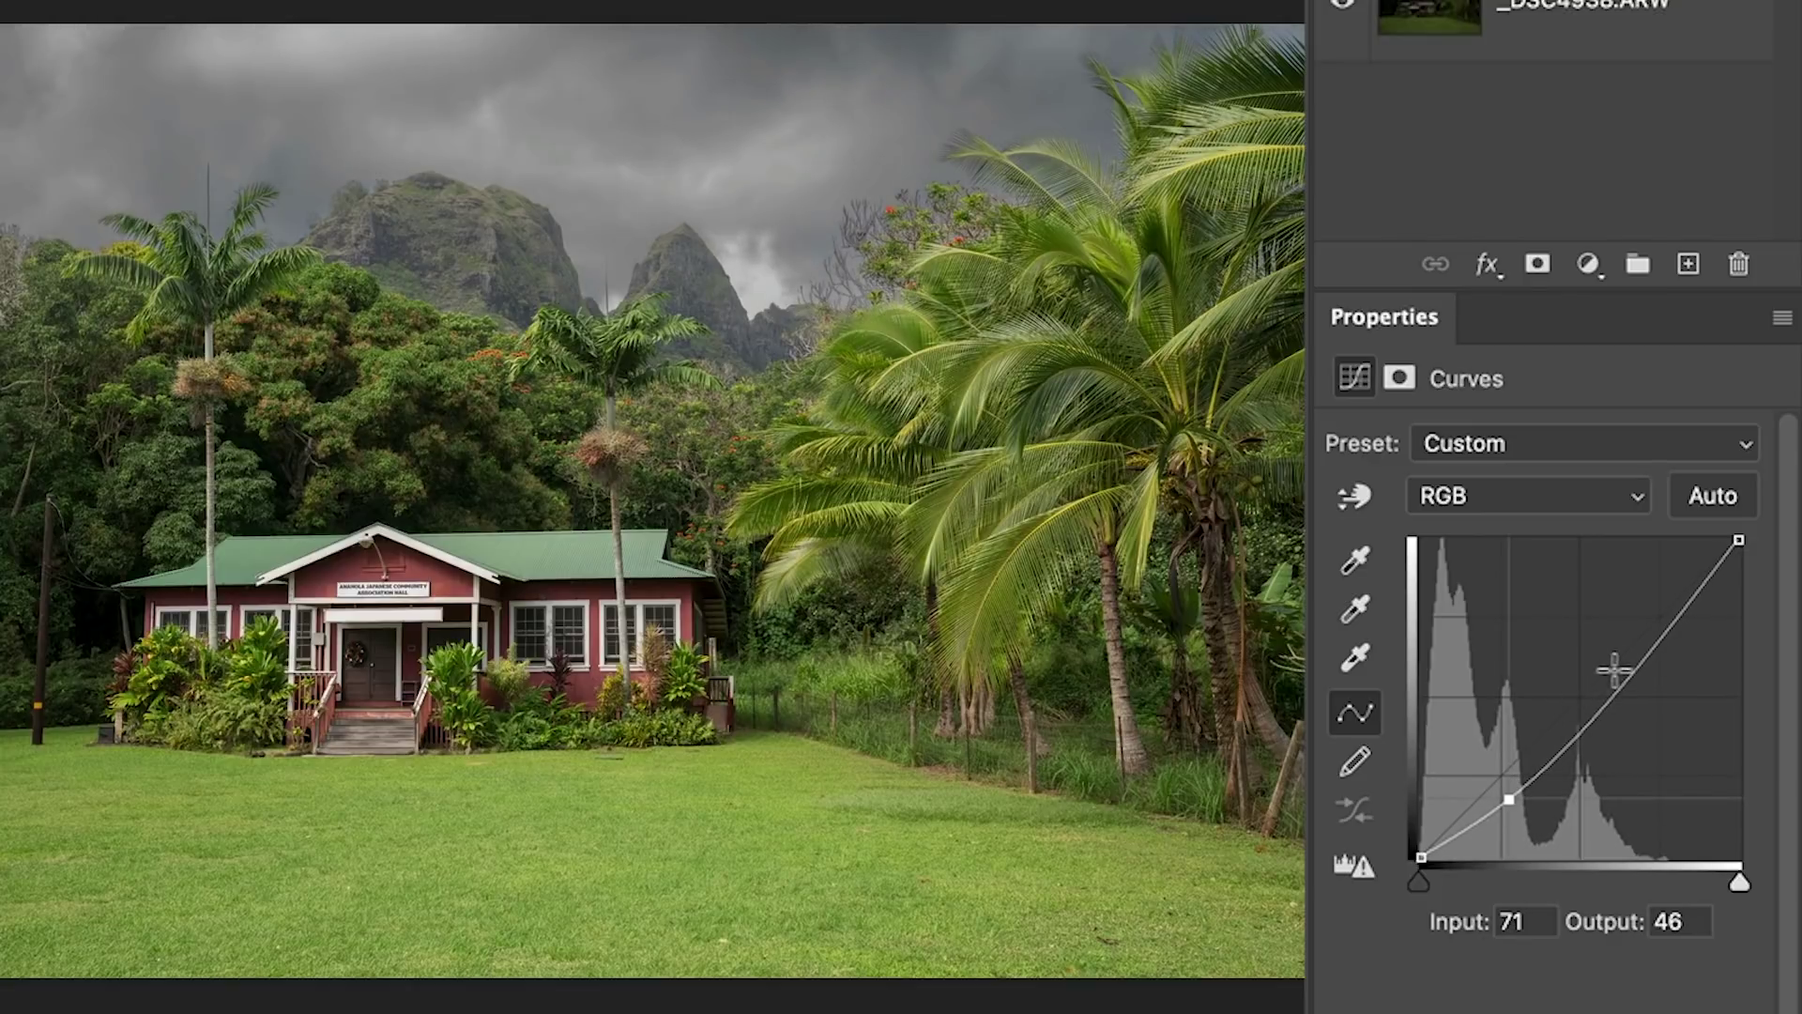
pyautogui.moveTo(1649, 644); pyautogui.dragTo(1639, 636)
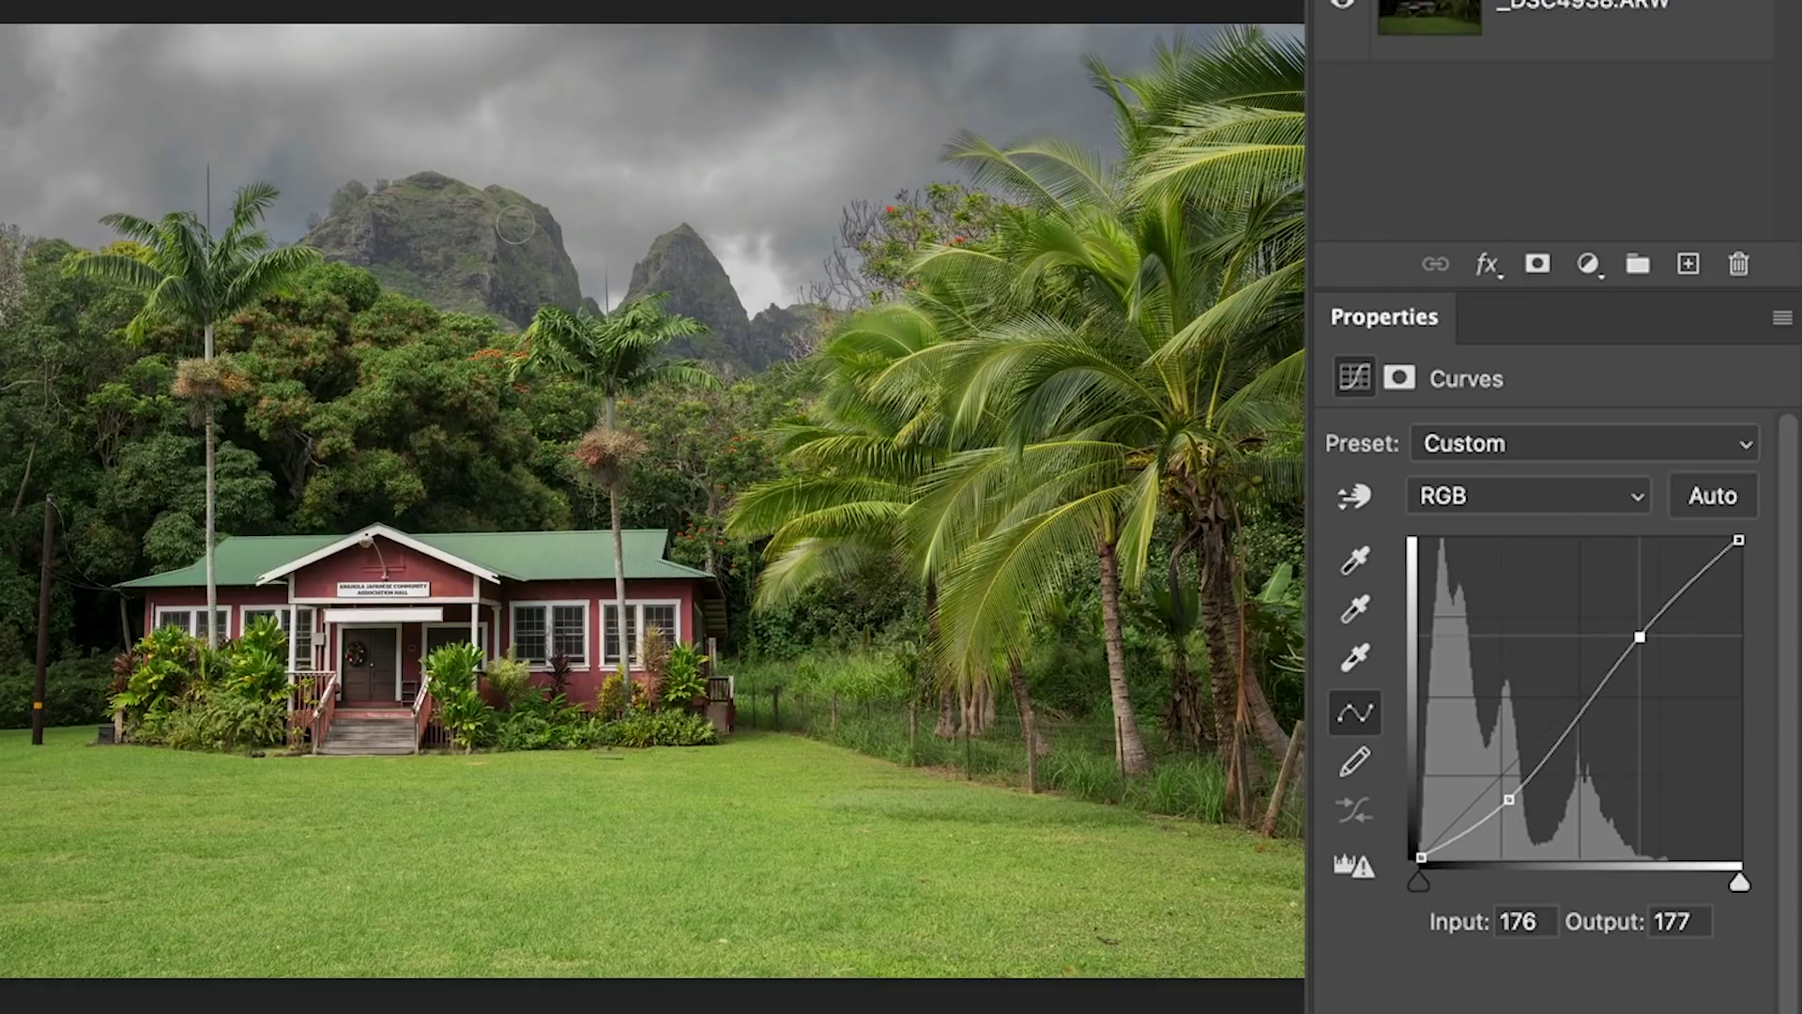
# Step: In the Curves Blue channel, raise a midpoint to about 73→89
pyautogui.click(1466, 497)
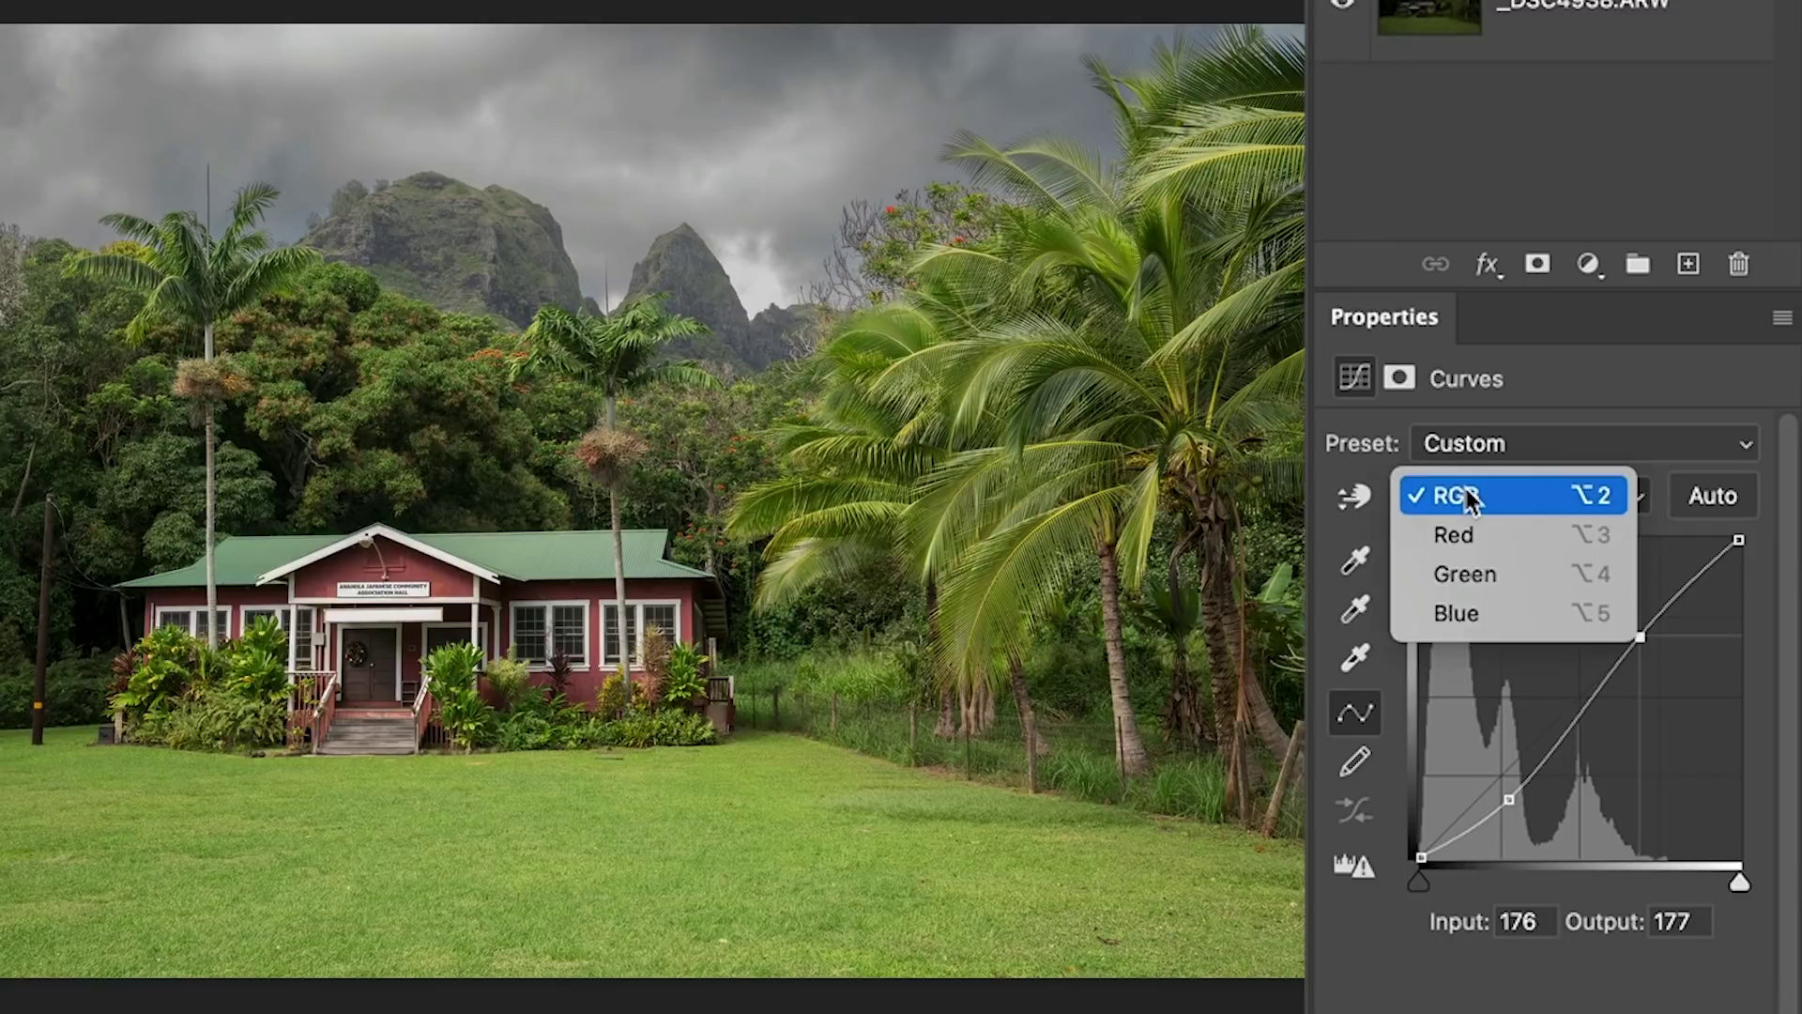
pyautogui.click(1501, 605)
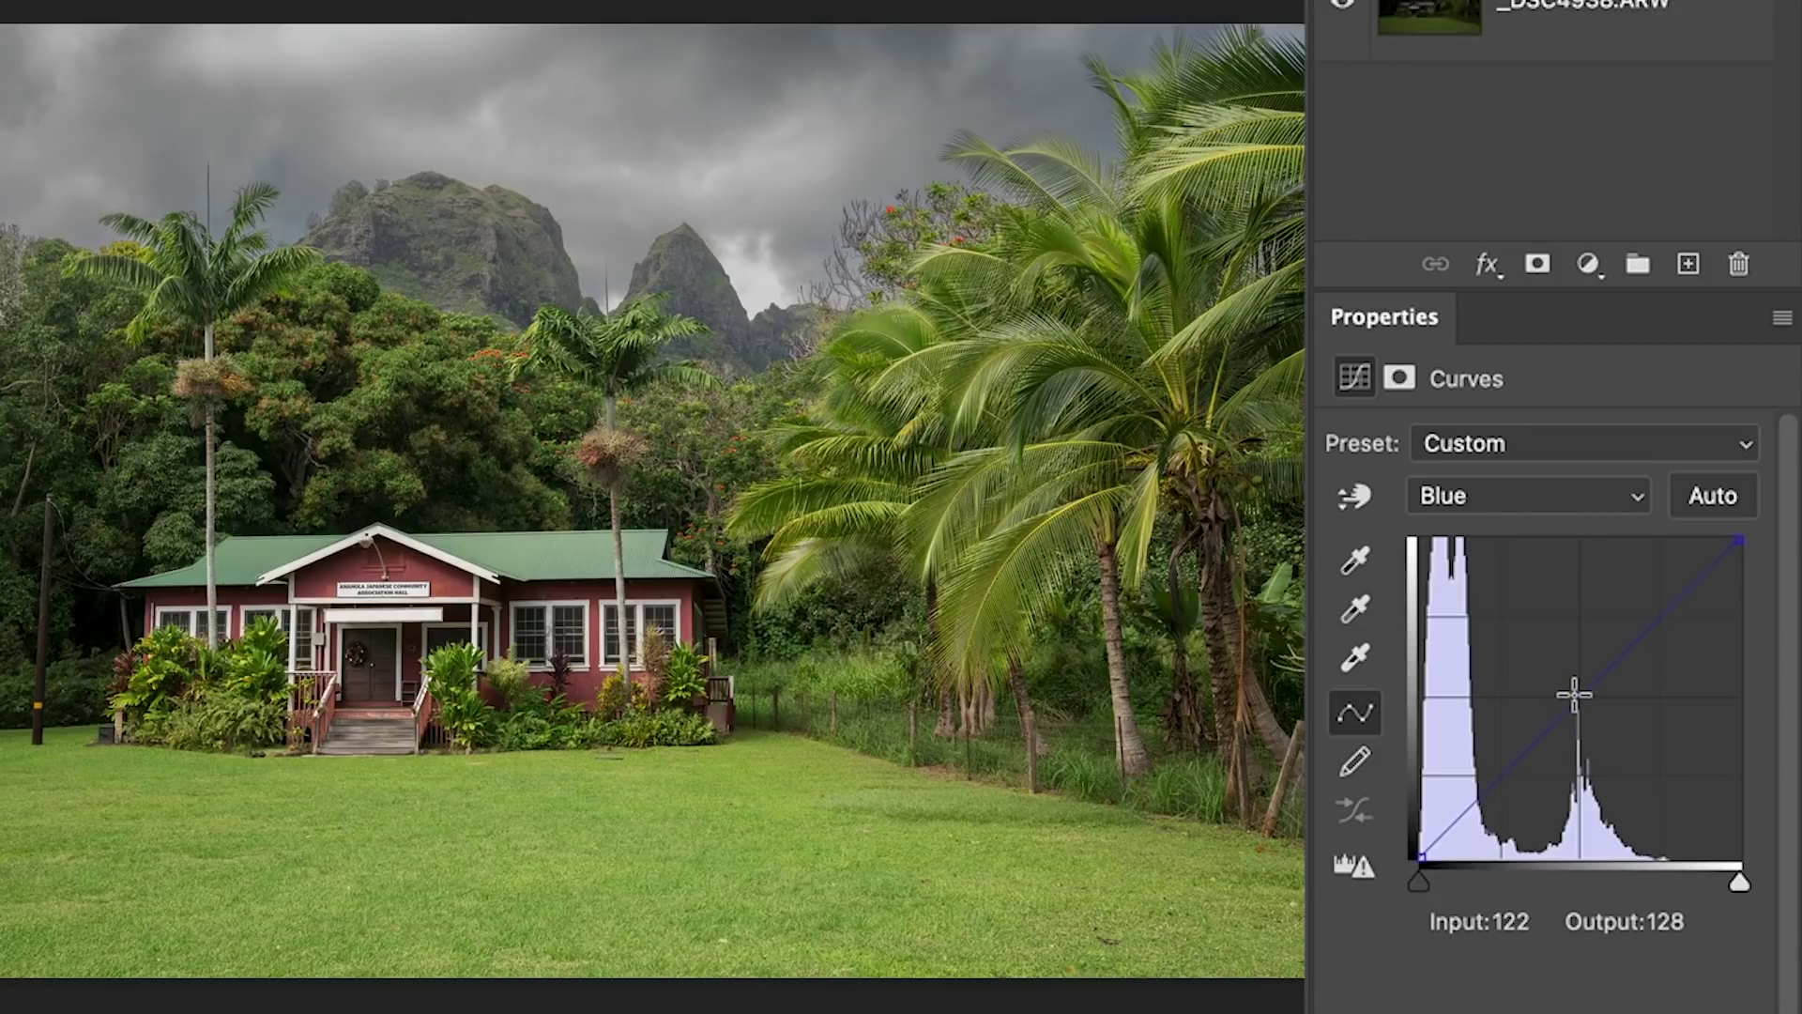
pyautogui.moveTo(1574, 696)
pyautogui.mouseDown()
pyautogui.moveTo(1561, 678)
pyautogui.moveTo(1588, 718)
pyautogui.moveTo(1574, 699)
pyautogui.mouseUp()
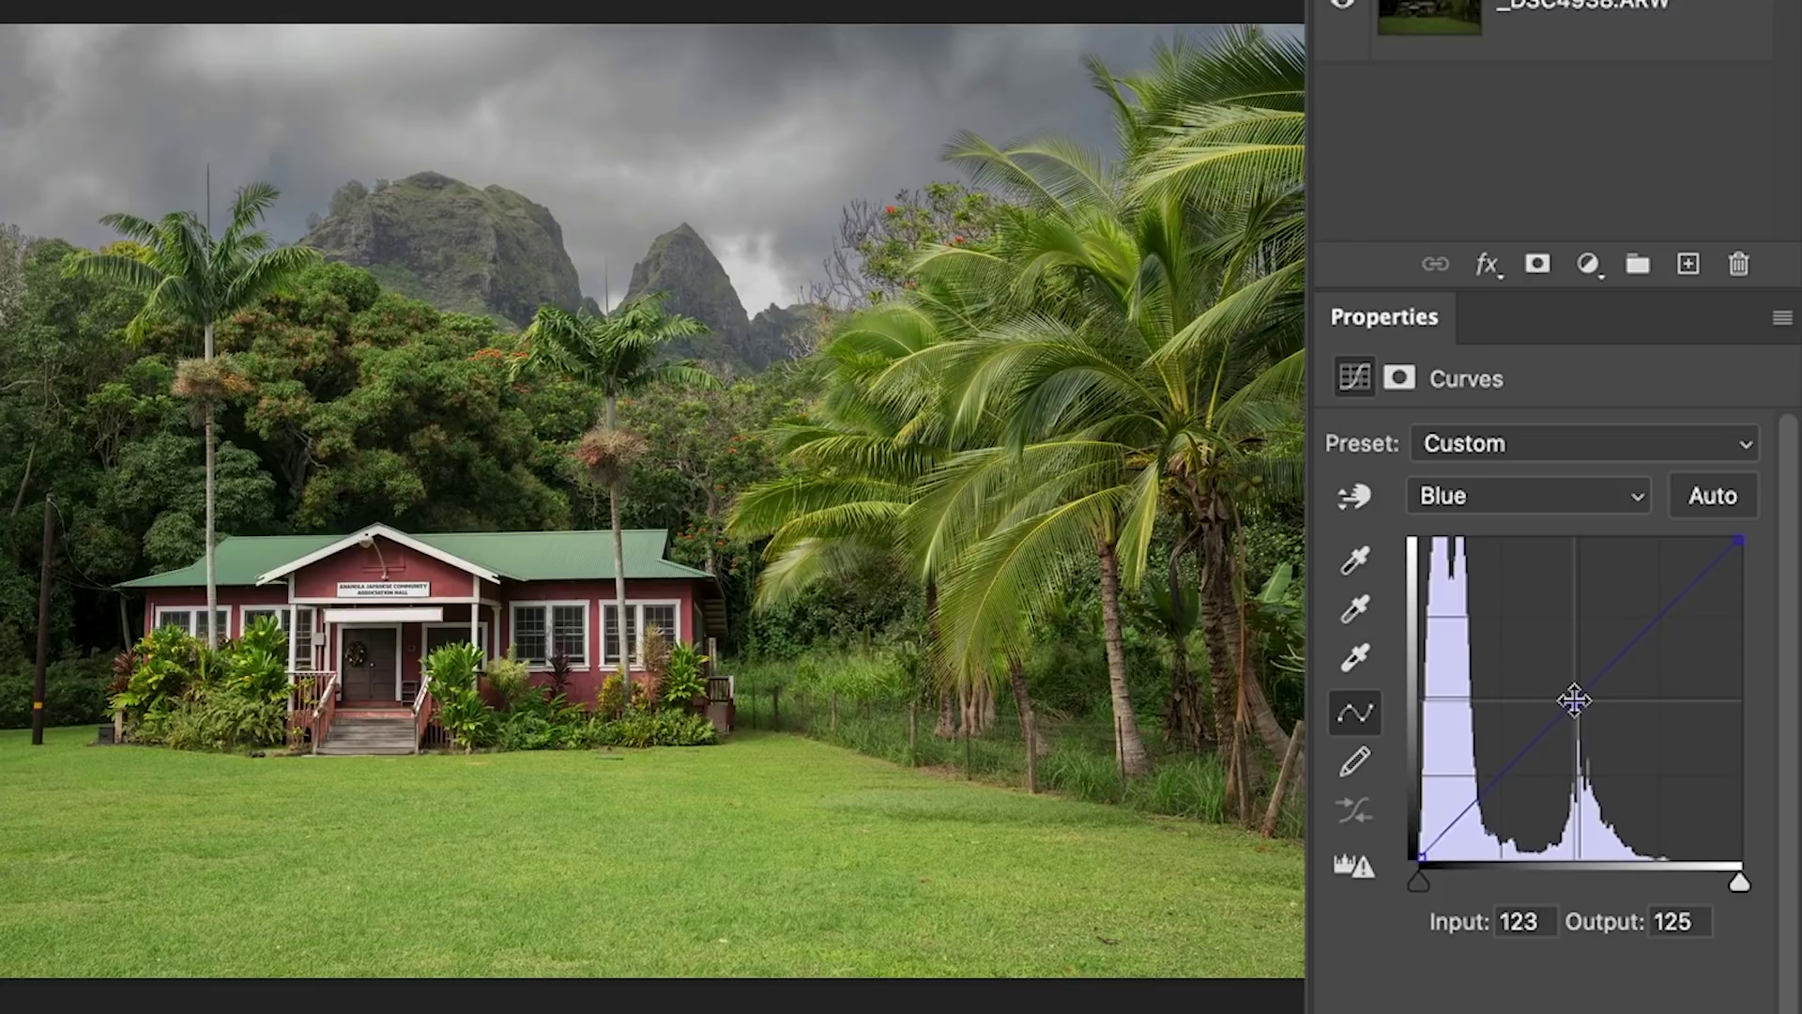
pyautogui.moveTo(1574, 702); pyautogui.dragTo(1510, 746)
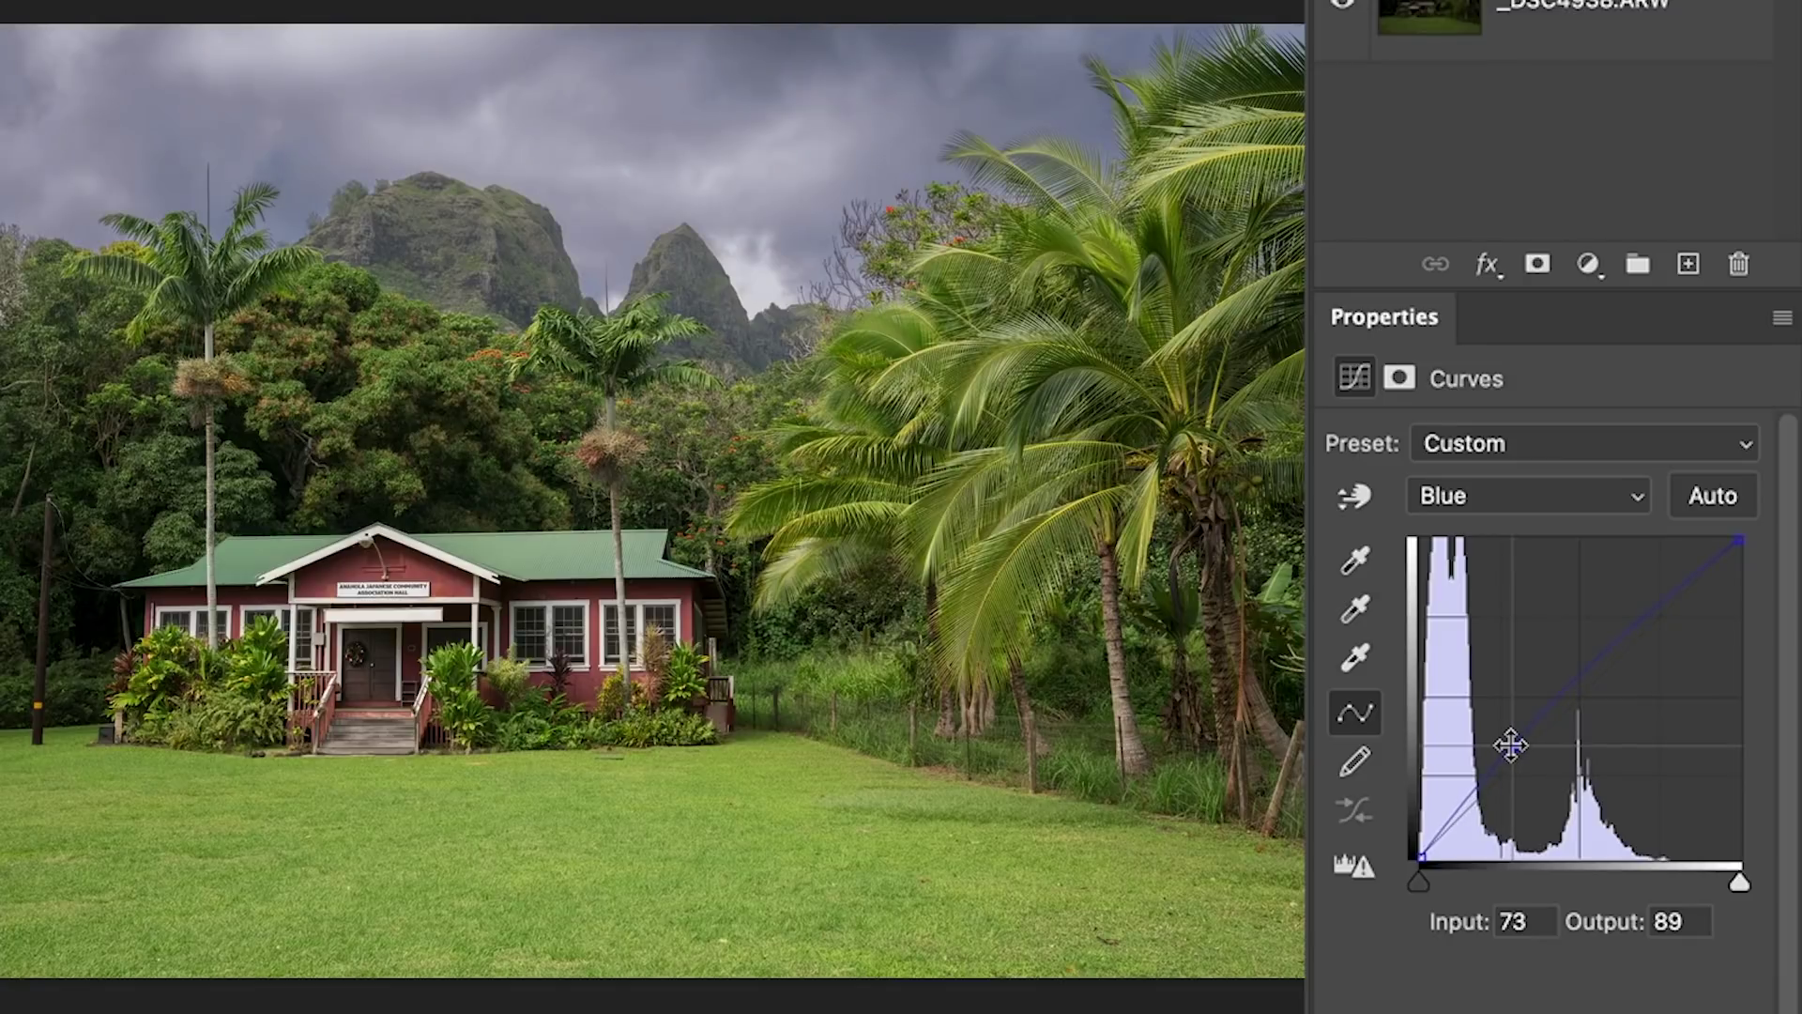